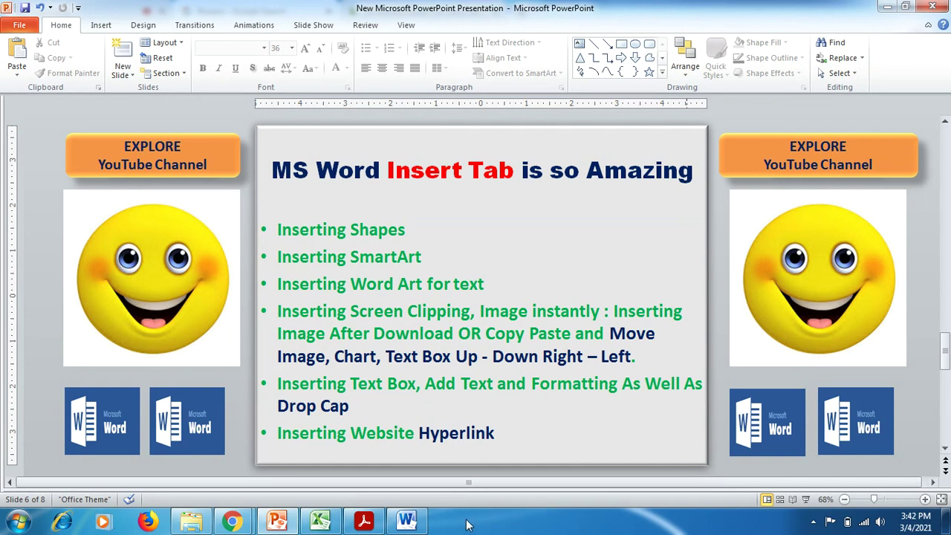
Step: Switch from PowerPoint to the Word document 'Inserting shapes 2'
click(416, 524)
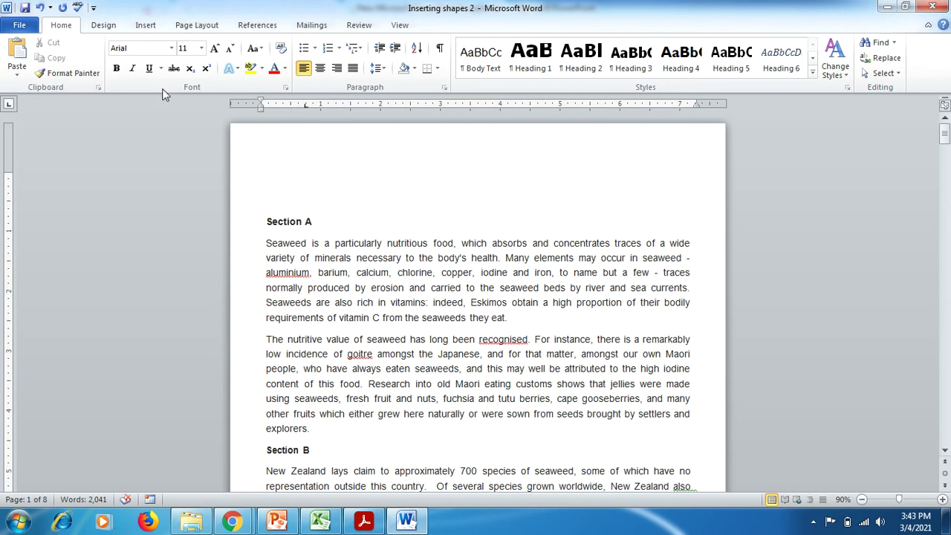
Step: Draw a Curved Down Ribbon banner from Stars and Banners across the top of the page
click(148, 25)
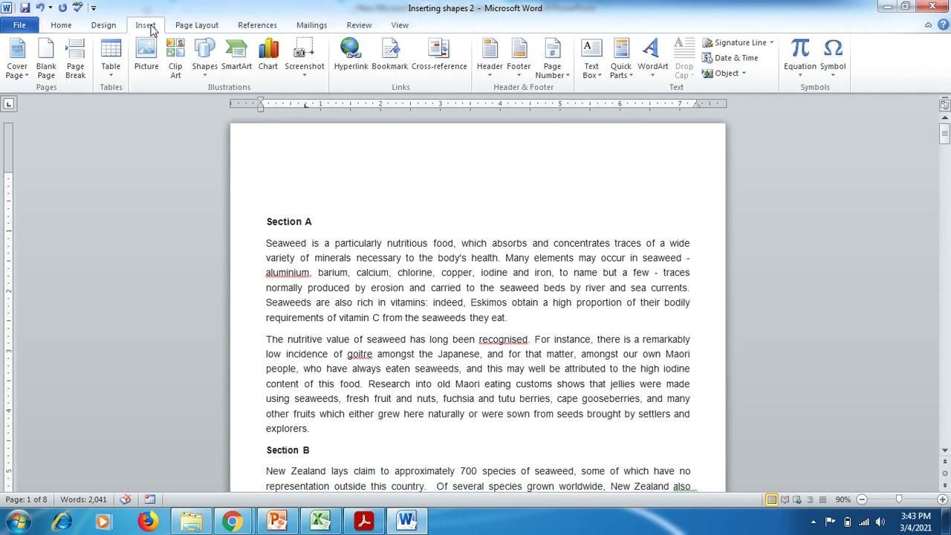
click(205, 71)
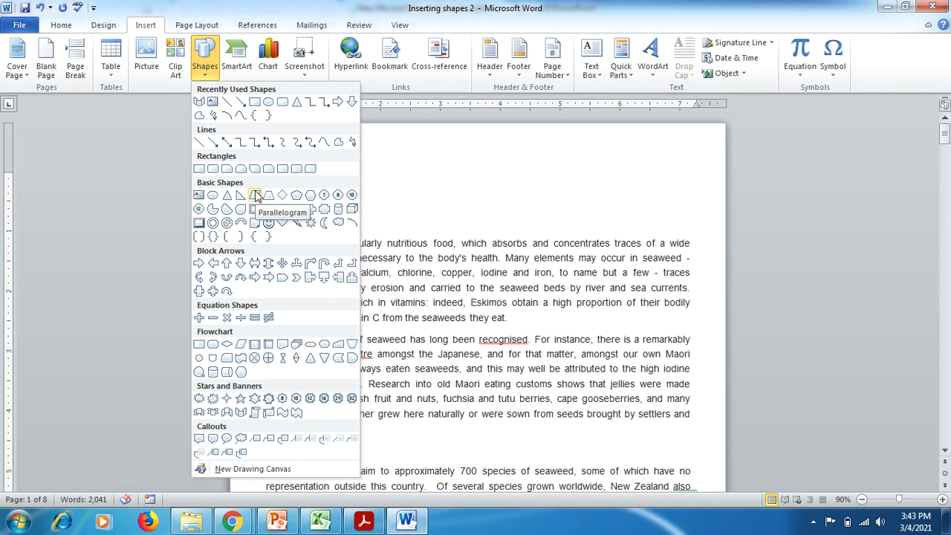
click(240, 413)
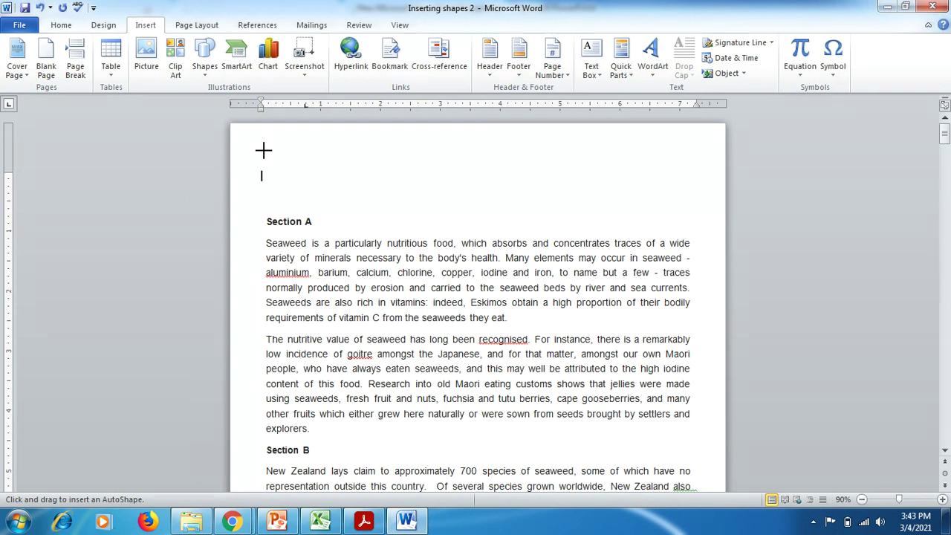
mouse_move(263, 150)
mouse_down()
mouse_move(403, 196)
mouse_move(627, 193)
mouse_move(688, 204)
mouse_up()
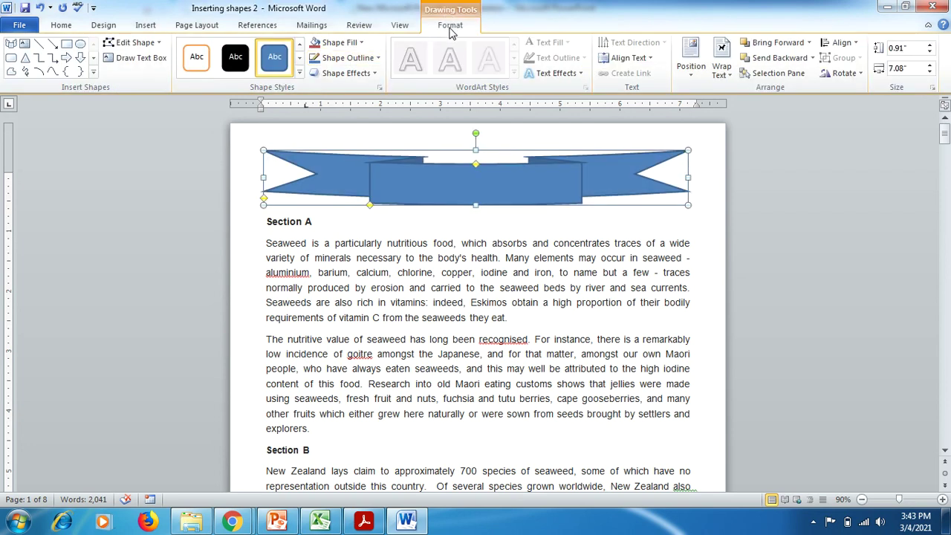
Step: Apply a purple shape style to the banner and type 'Seaweed' in it
click(300, 77)
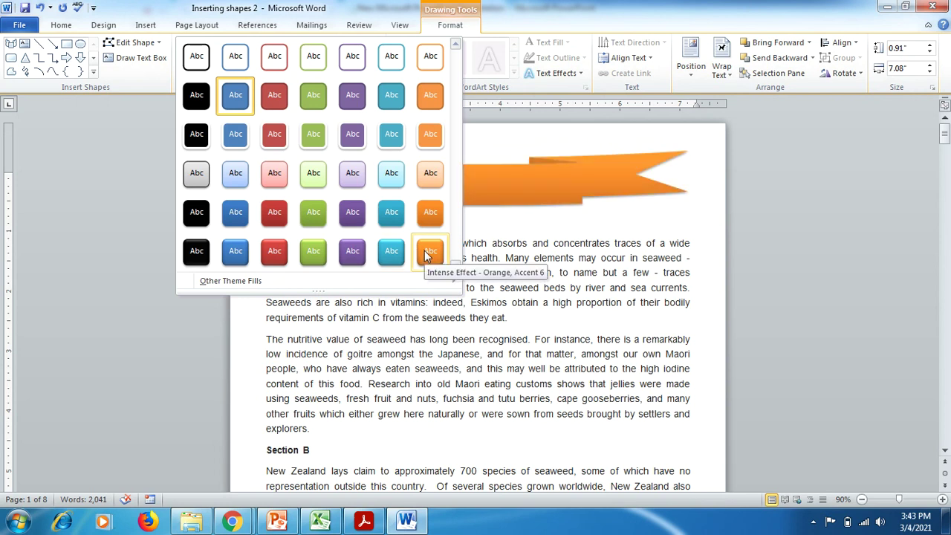
click(354, 252)
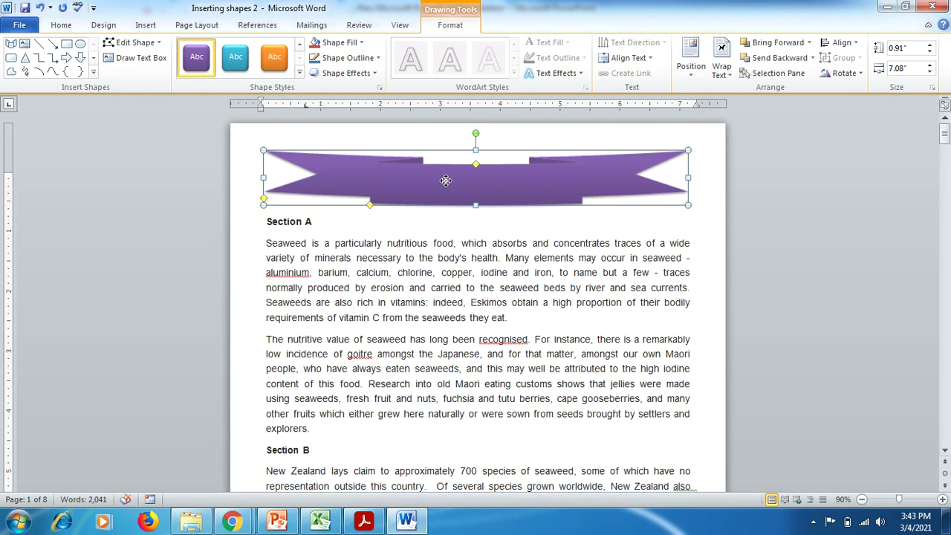
text(S)
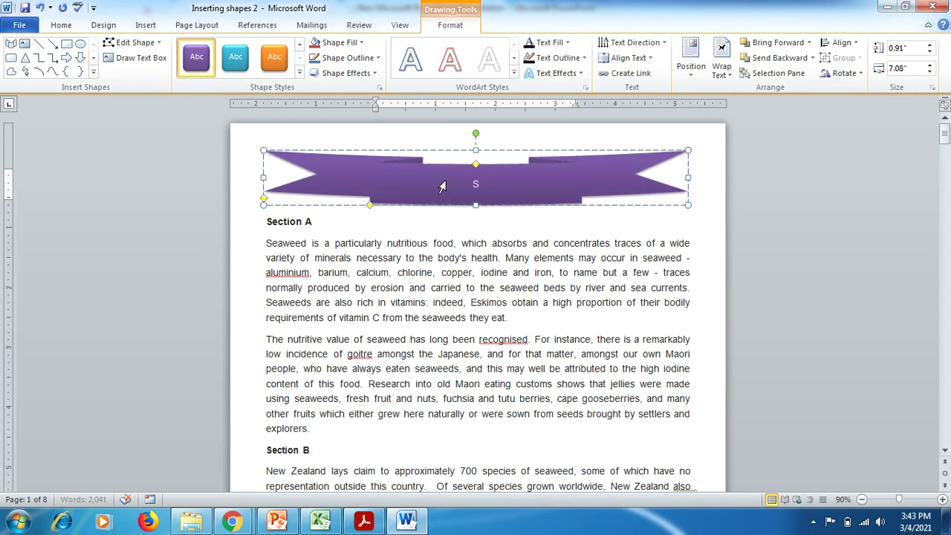
text(eaweed)
Step: Format the banner's 'Seaweed' text as bold 24-pt Times New Roman
drag(459, 184, 504, 184)
click(60, 25)
click(214, 49)
click(214, 48)
click(214, 48)
click(214, 48)
click(214, 48)
click(214, 48)
click(214, 49)
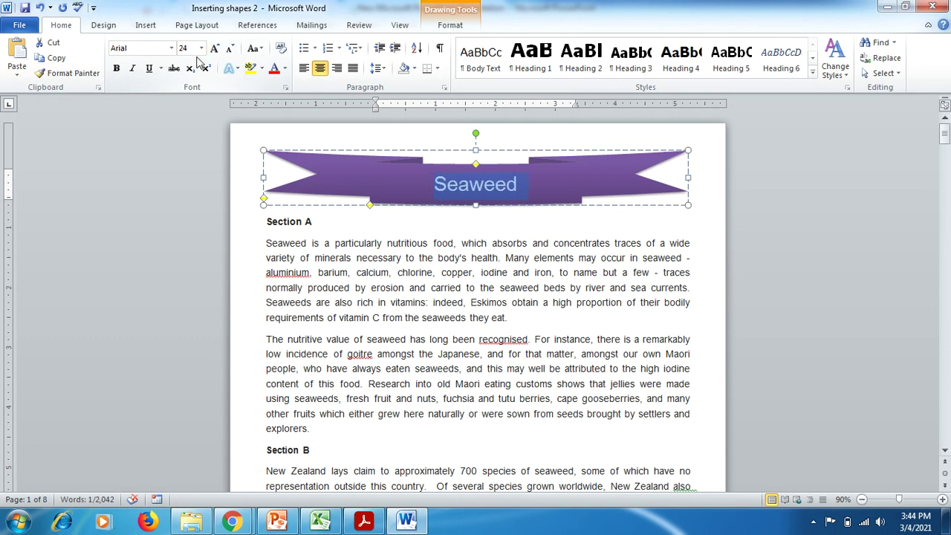
click(172, 48)
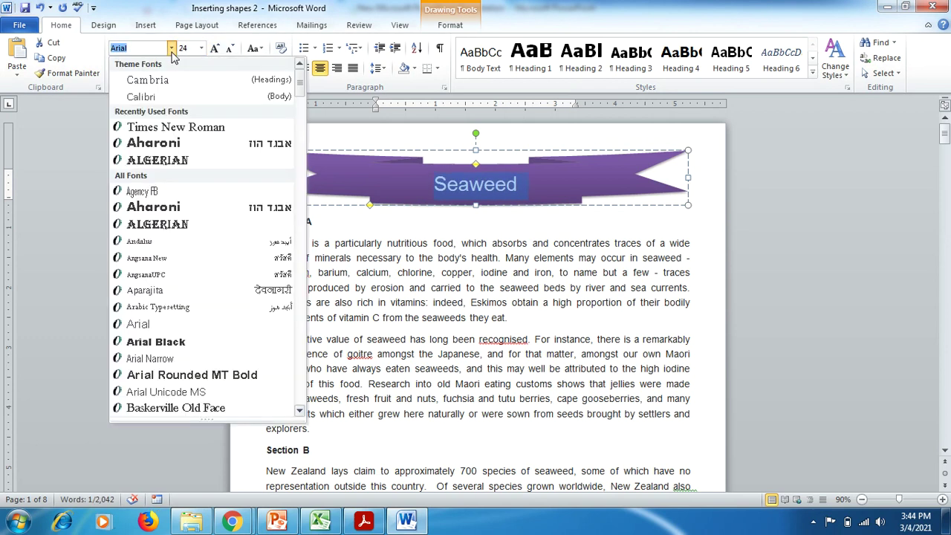
click(176, 127)
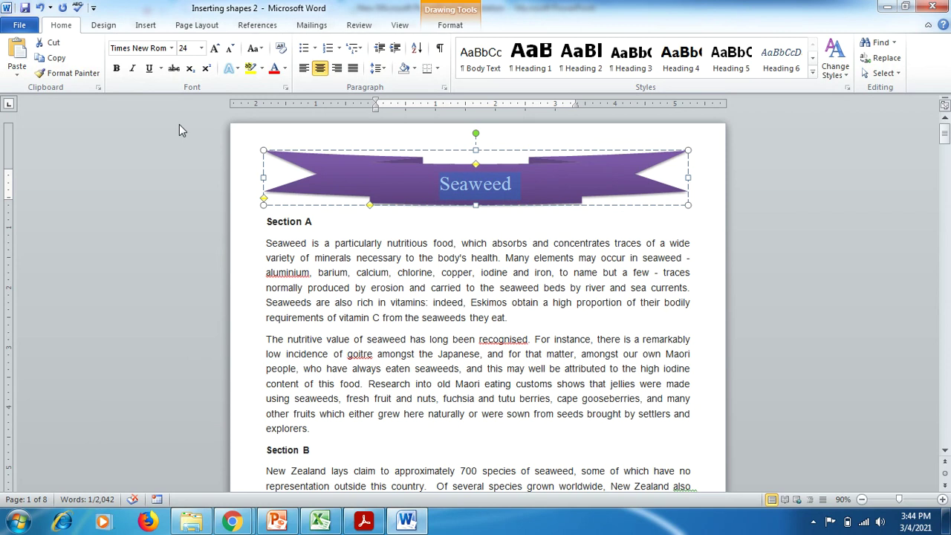
click(116, 68)
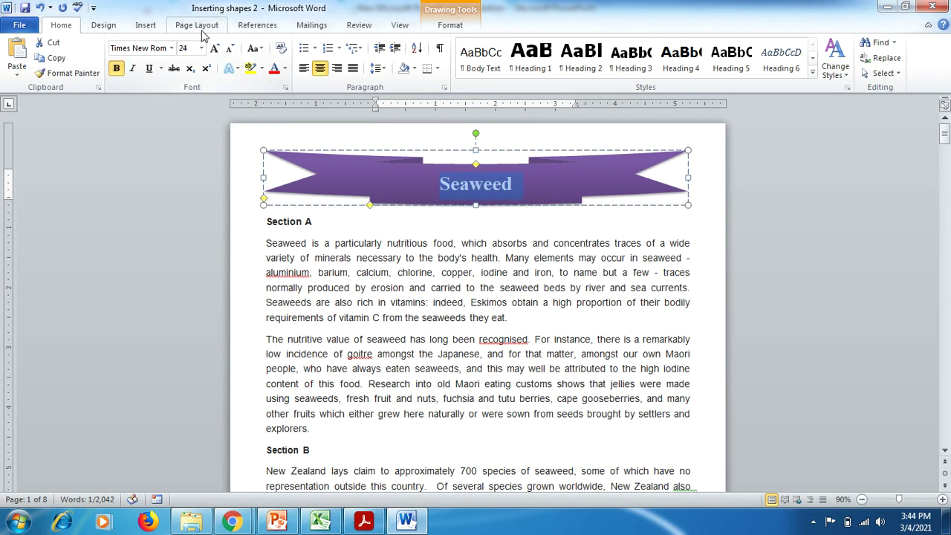
click(214, 48)
click(214, 49)
click(215, 48)
click(520, 318)
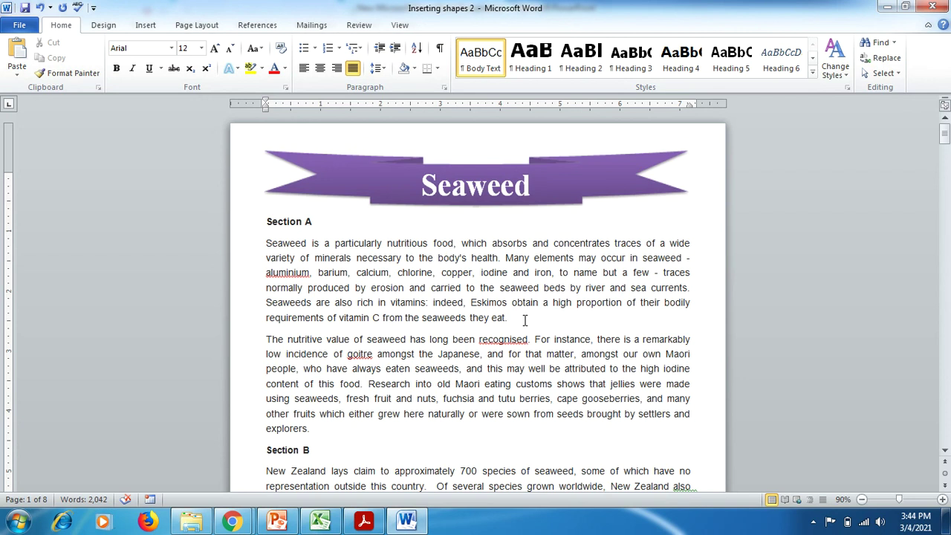
click(144, 27)
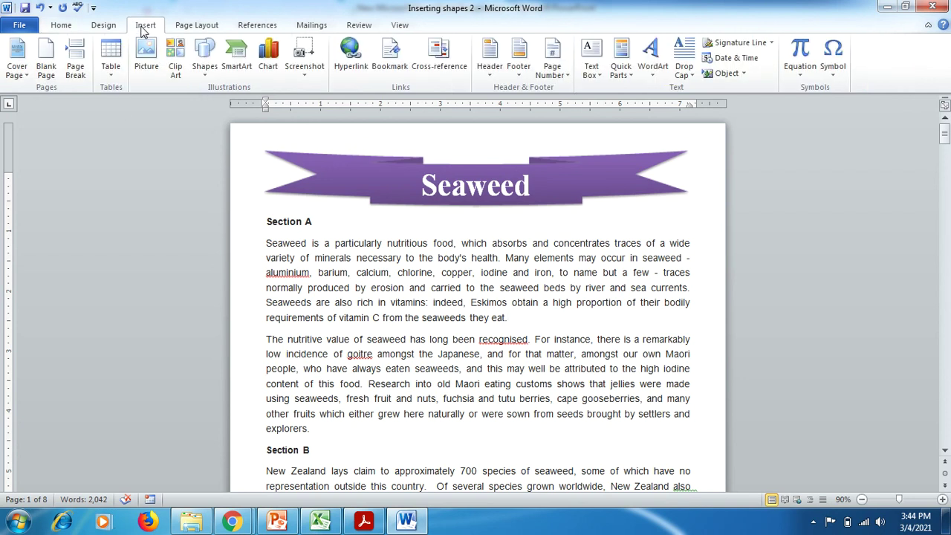
Step: Draw a 1.37" by 3.27" Horizontal Scroll shape over the first Section A paragraph
click(204, 71)
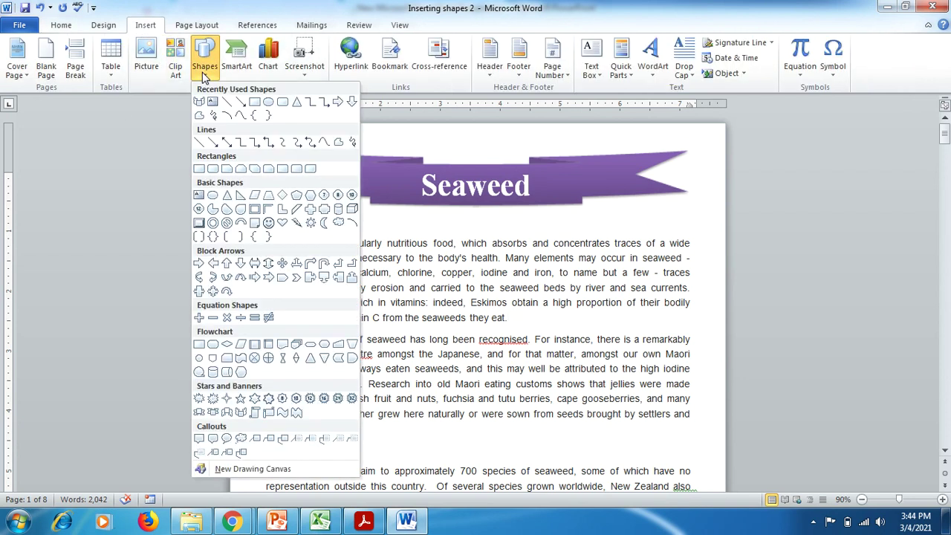
click(269, 414)
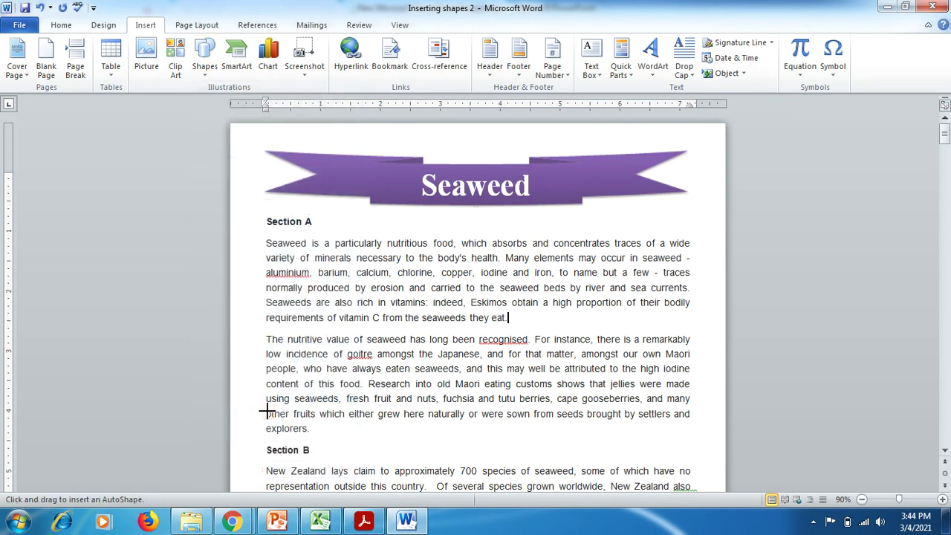
mouse_move(478, 244)
mouse_down()
mouse_move(542, 290)
mouse_move(673, 326)
mouse_up()
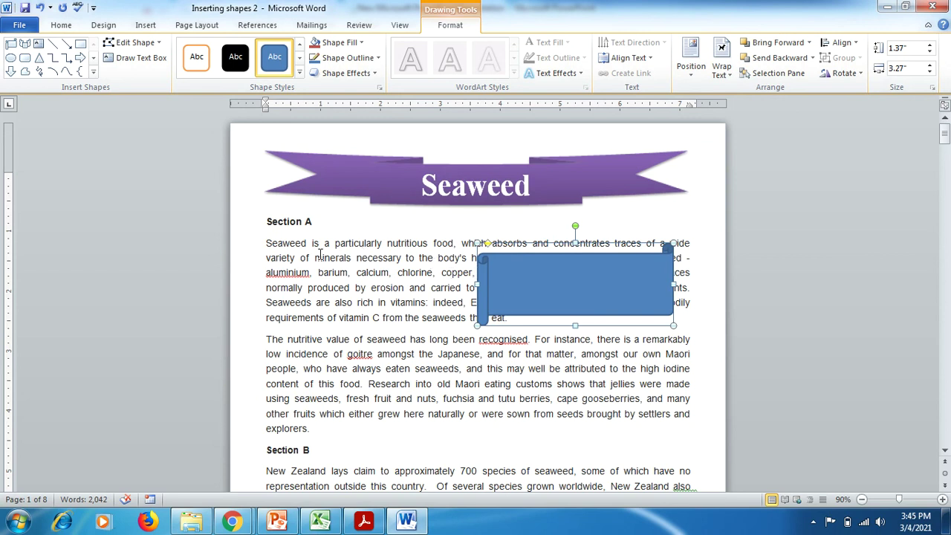
drag(268, 245, 407, 340)
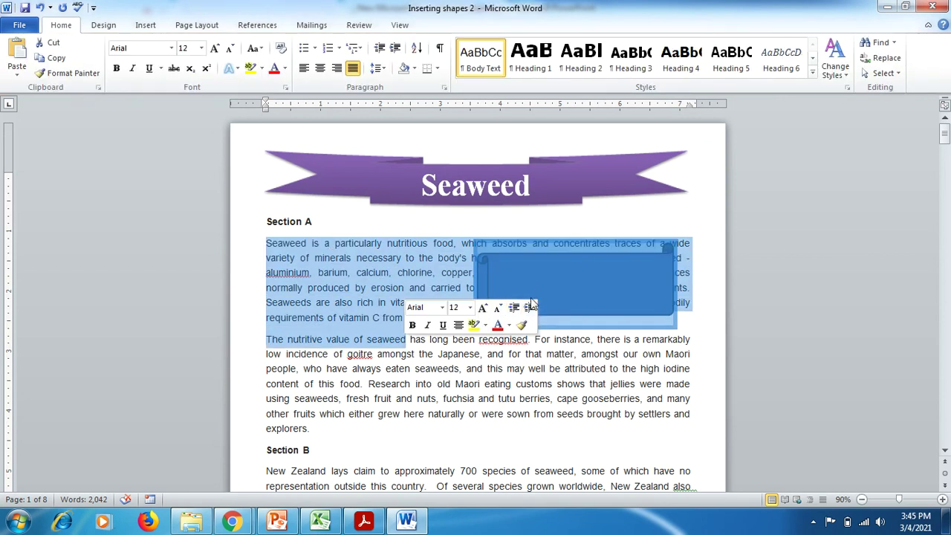
click(547, 283)
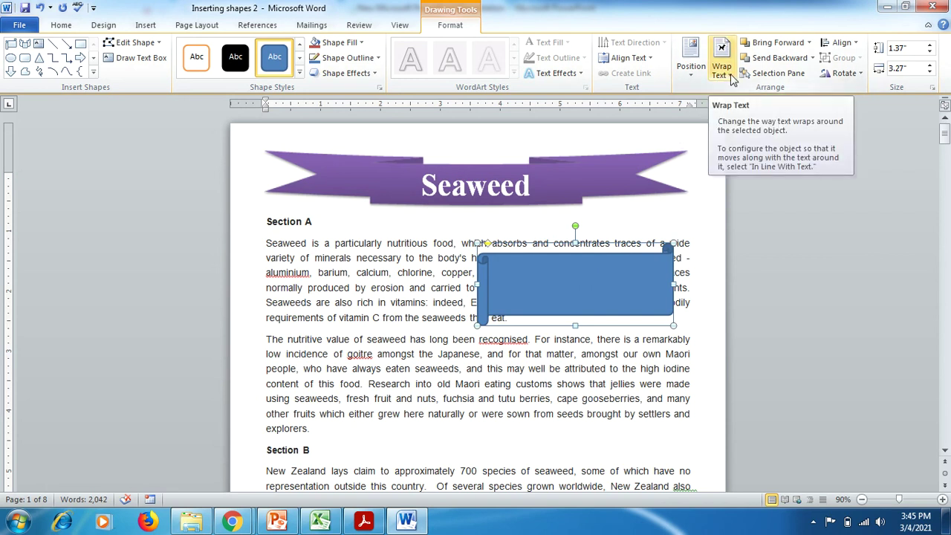
Step: Set Square text wrapping on the scroll shape and type 'New Zealand' in it
click(733, 81)
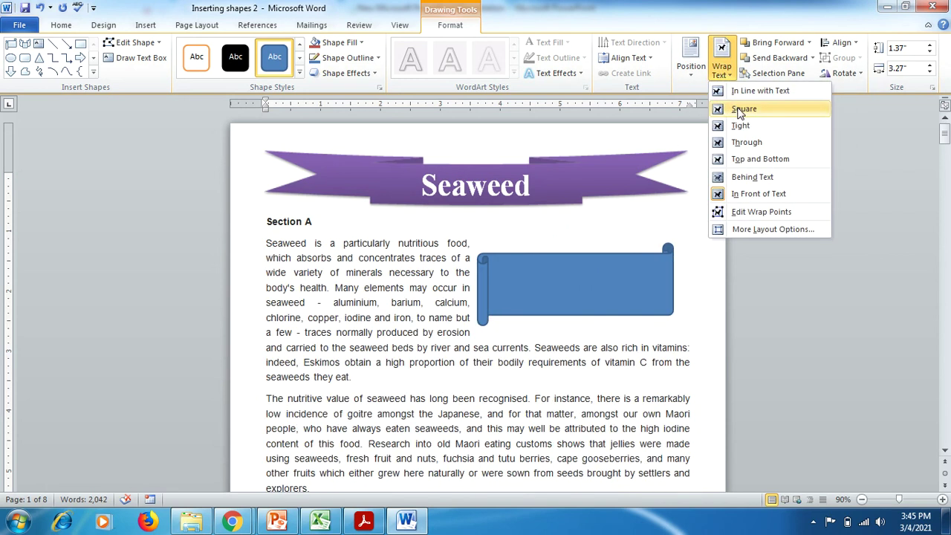
click(743, 110)
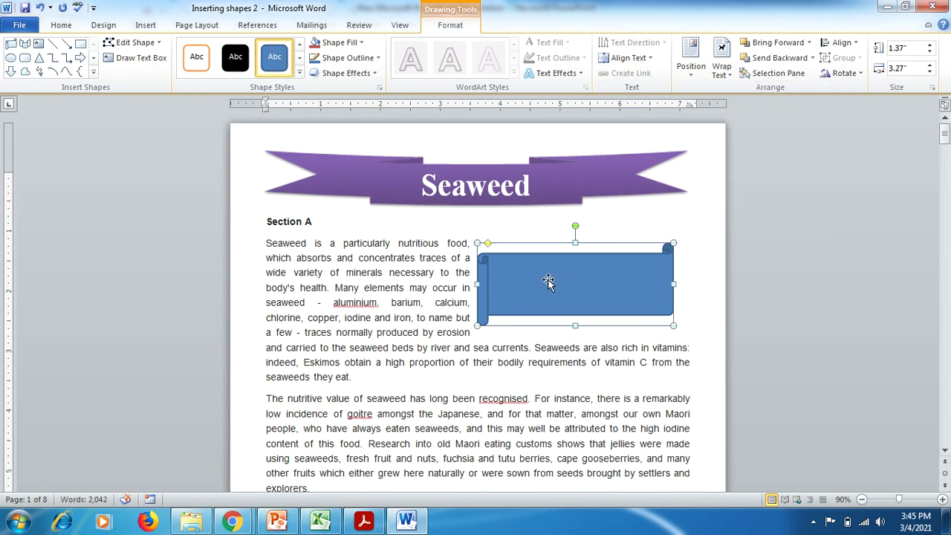
text(New)
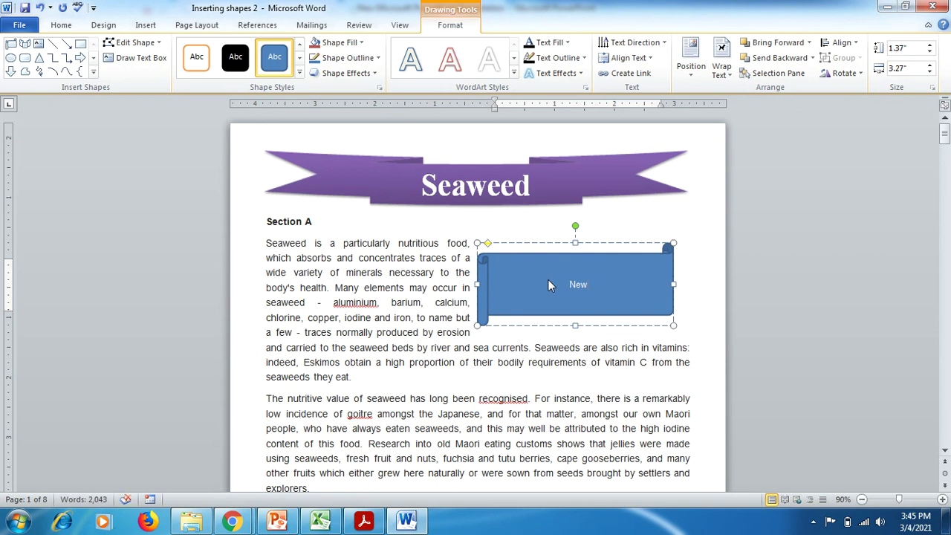
text( Zealand)
Step: Enlarge the 'New Zealand' label to 26-pt Arial
drag(548, 284, 606, 301)
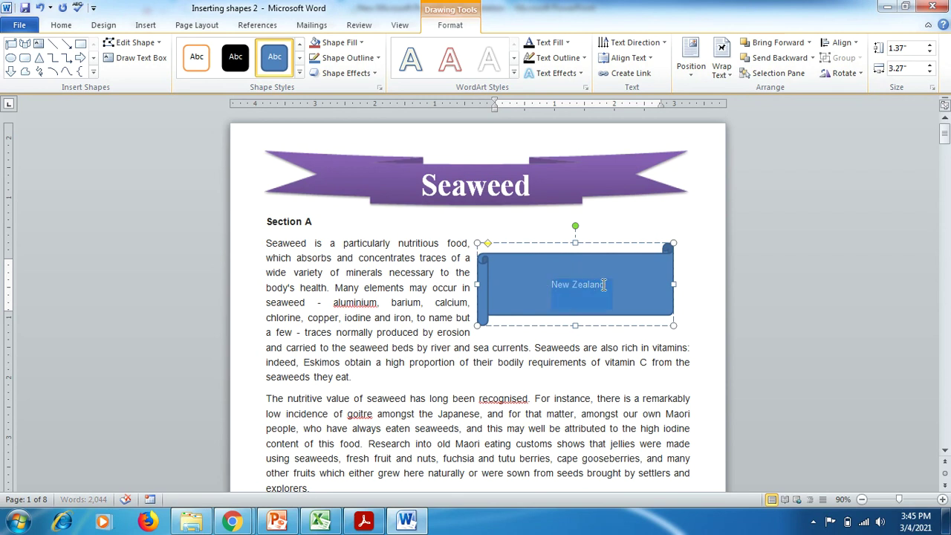
click(60, 25)
click(213, 49)
click(213, 48)
click(213, 48)
click(213, 48)
click(214, 48)
click(214, 48)
click(213, 49)
click(213, 49)
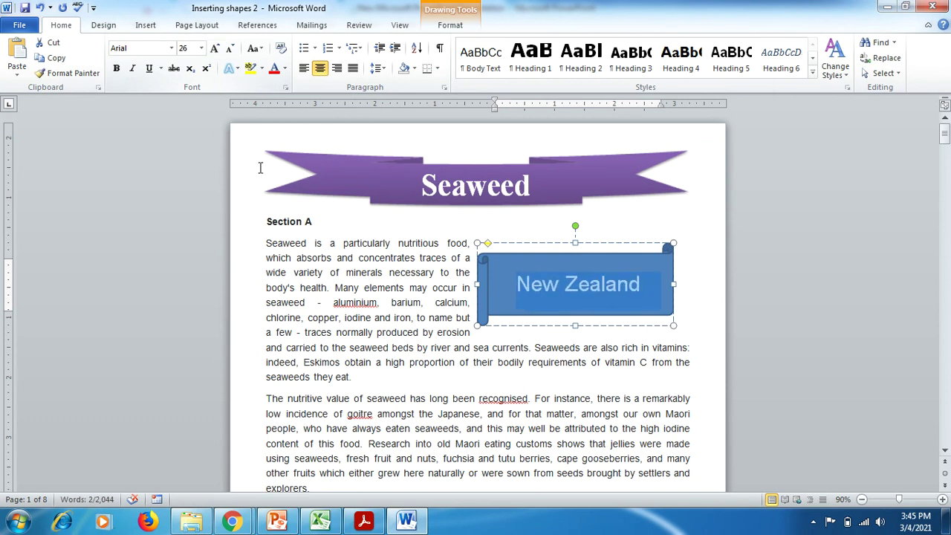
click(347, 273)
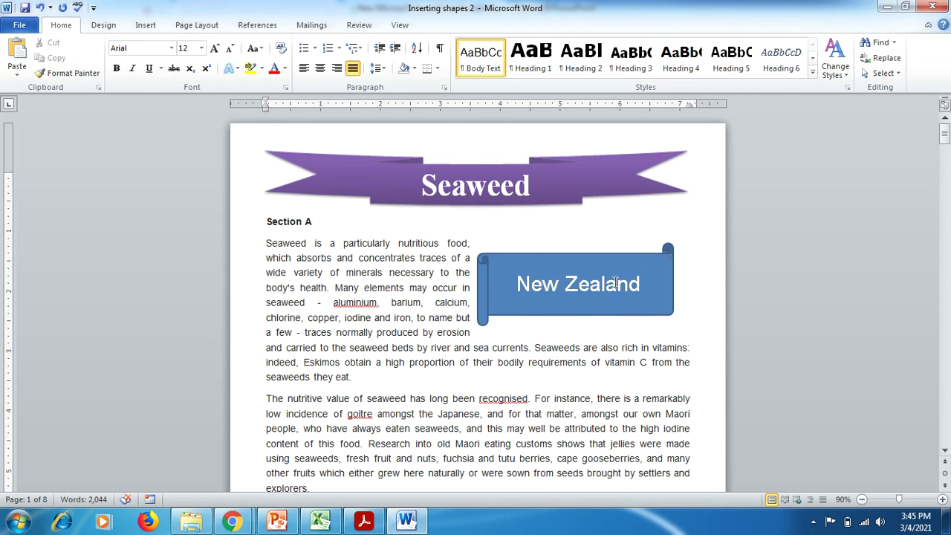
click(601, 262)
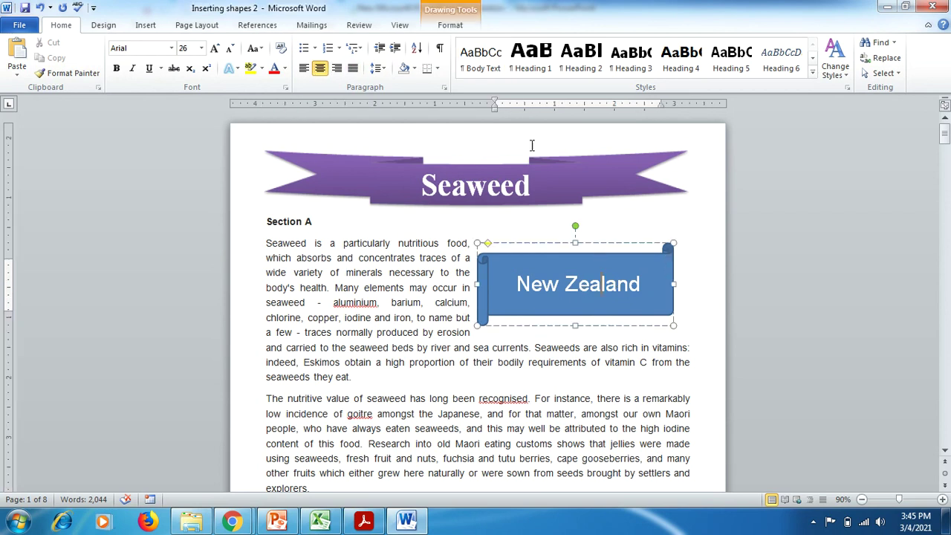
click(448, 27)
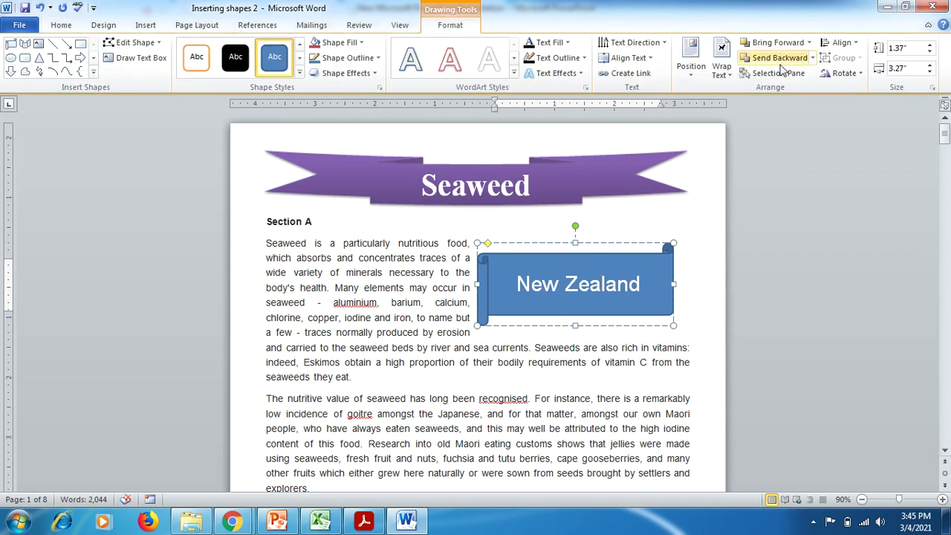
Step: Apply Square wrapping to the New Zealand scroll and keep it at the paragraph's top right
click(719, 78)
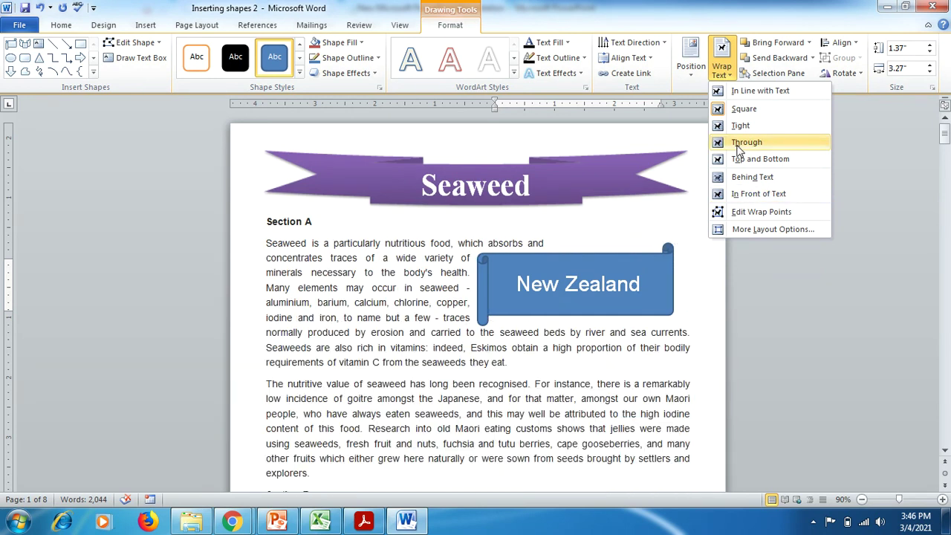
click(745, 110)
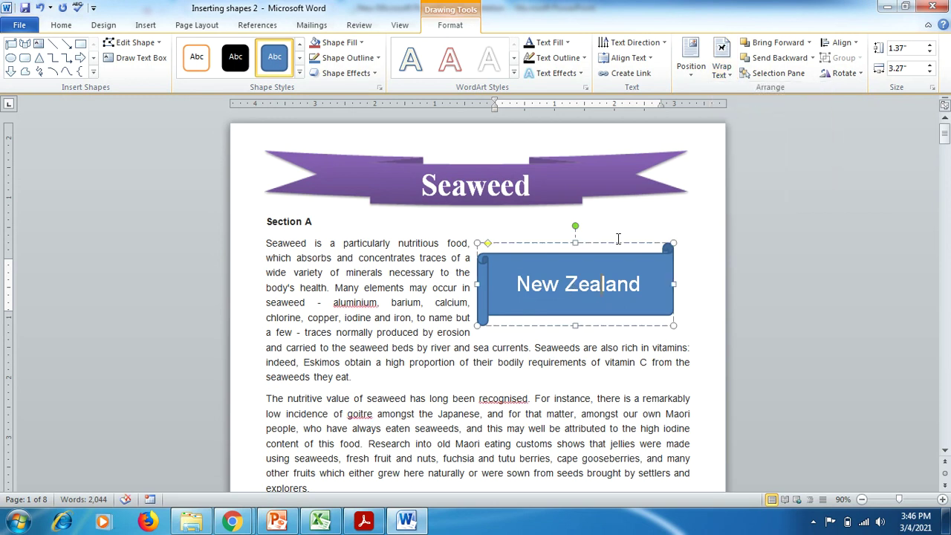
drag(615, 245, 405, 301)
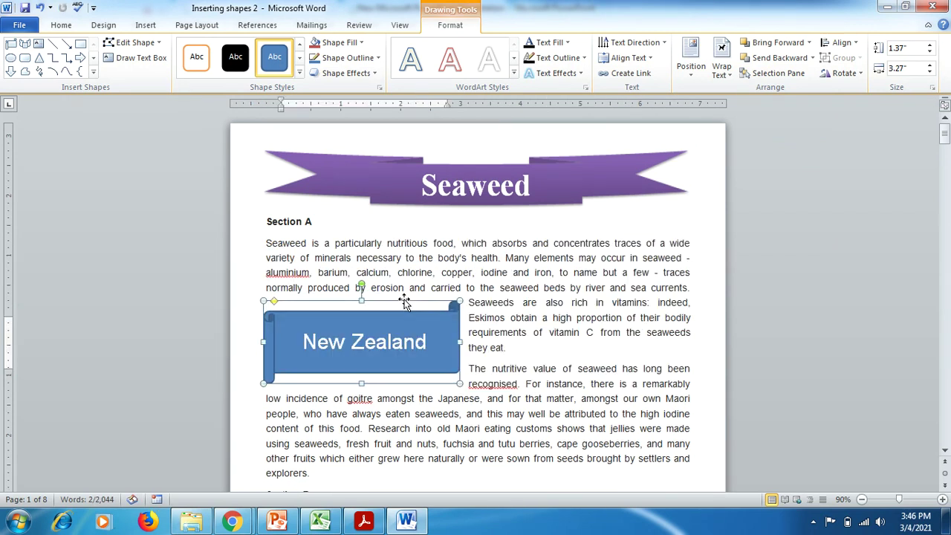
click(516, 307)
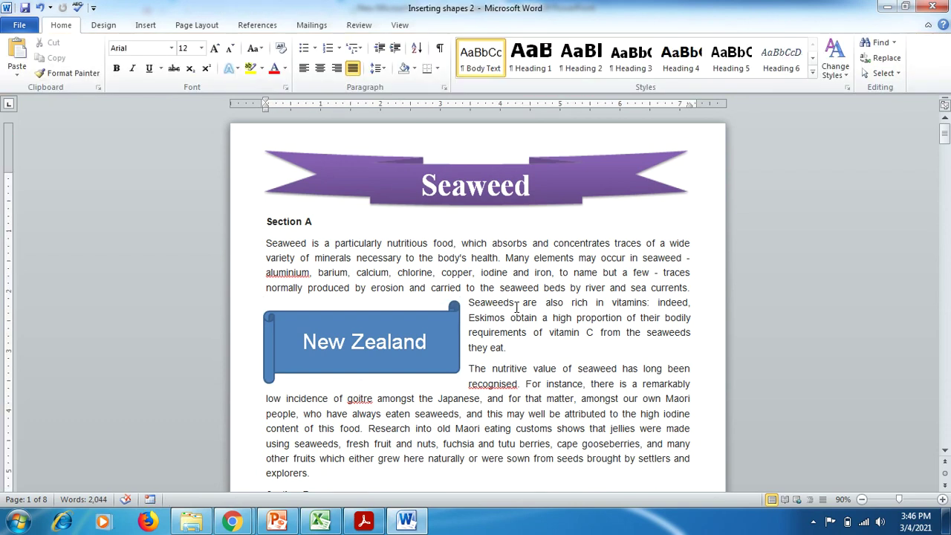
key(ctrl+z)
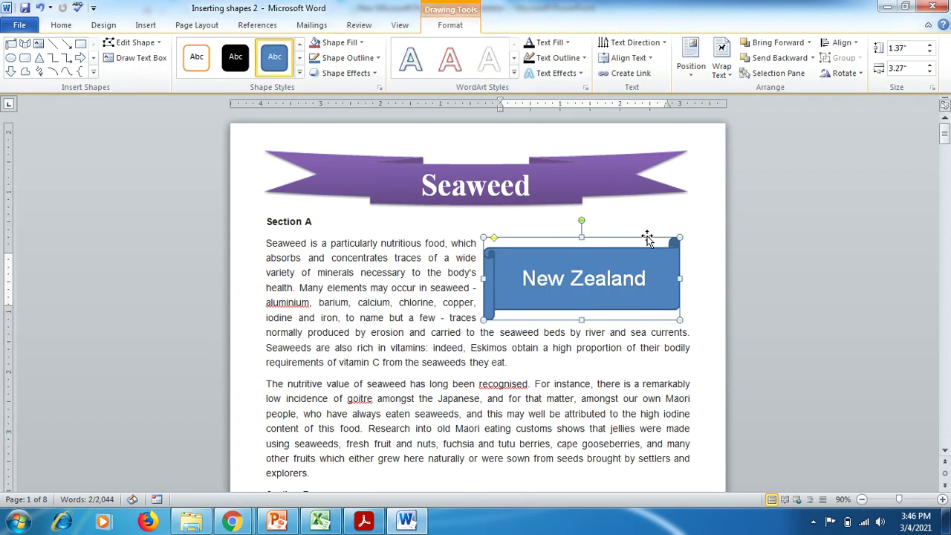
click(429, 344)
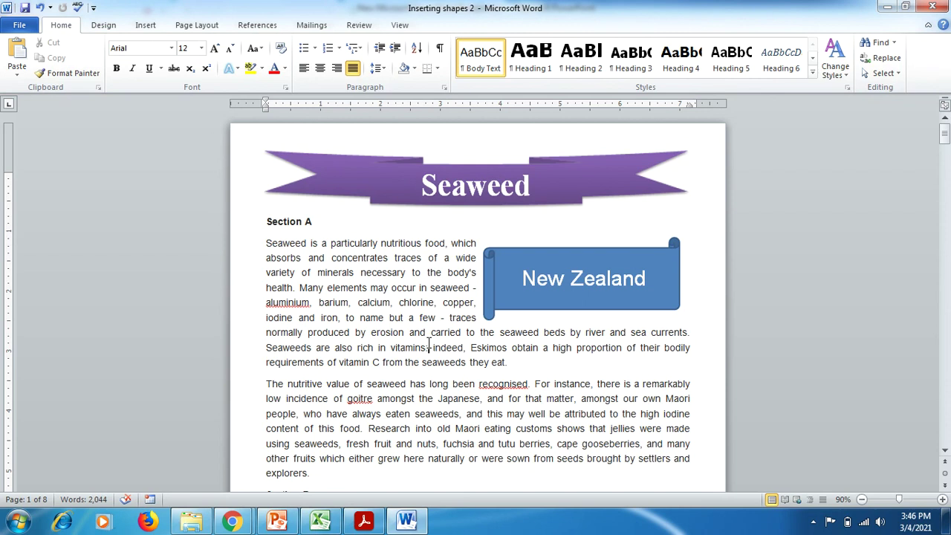
Step: Check the PowerPoint topics slide, then place the Word cursor below the Section B paragraph
click(278, 523)
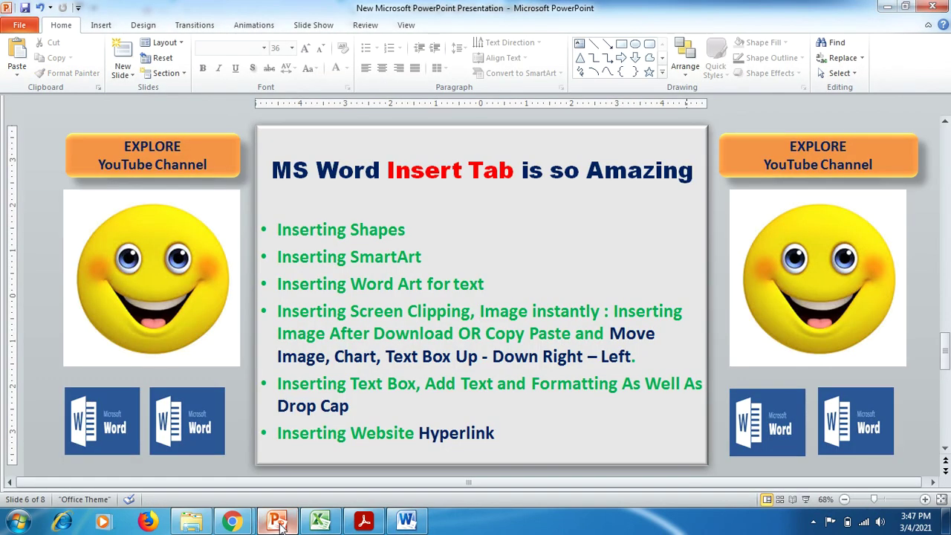
click(278, 523)
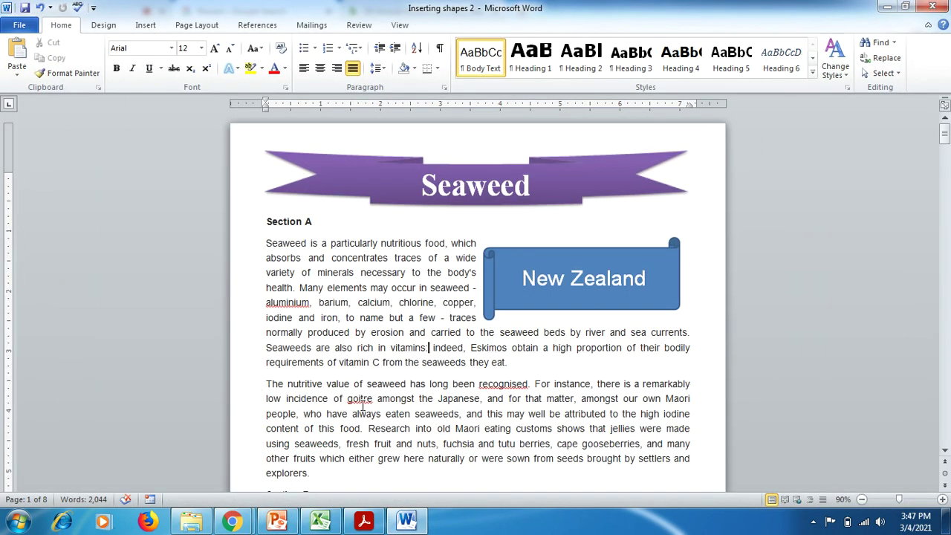
mouse_move(946, 134)
mouse_down()
mouse_move(946, 160)
mouse_move(945, 153)
mouse_up()
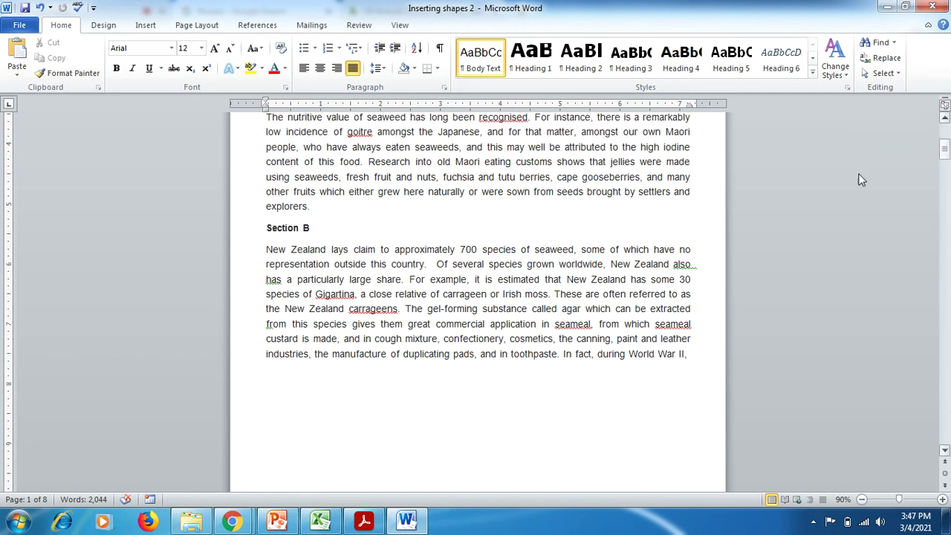
click(274, 382)
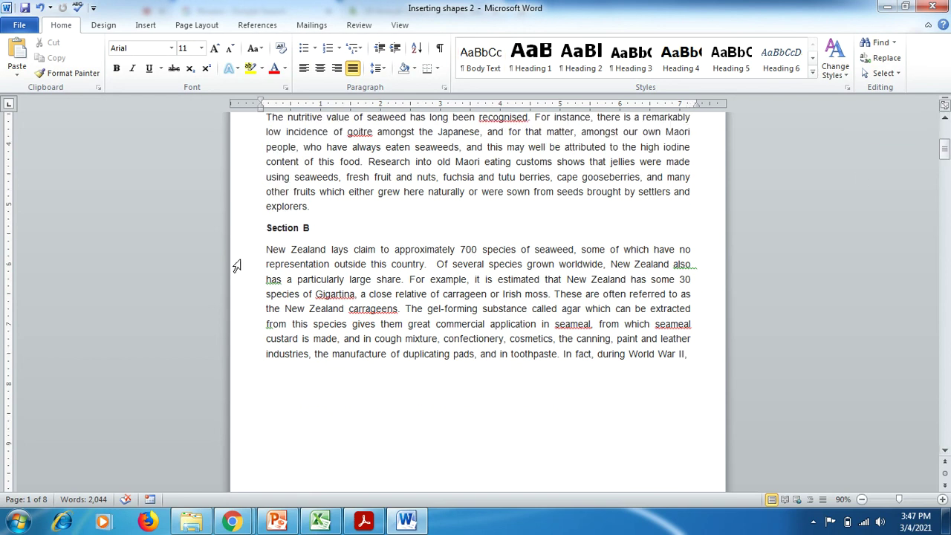
click(145, 25)
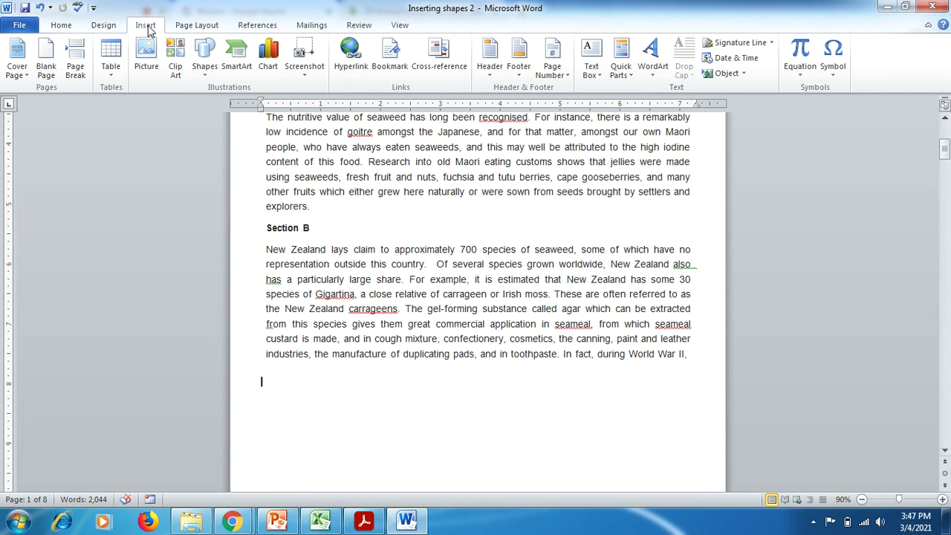
Step: Insert a Radial Cycle SmartArt diagram from the Cycle category
click(237, 67)
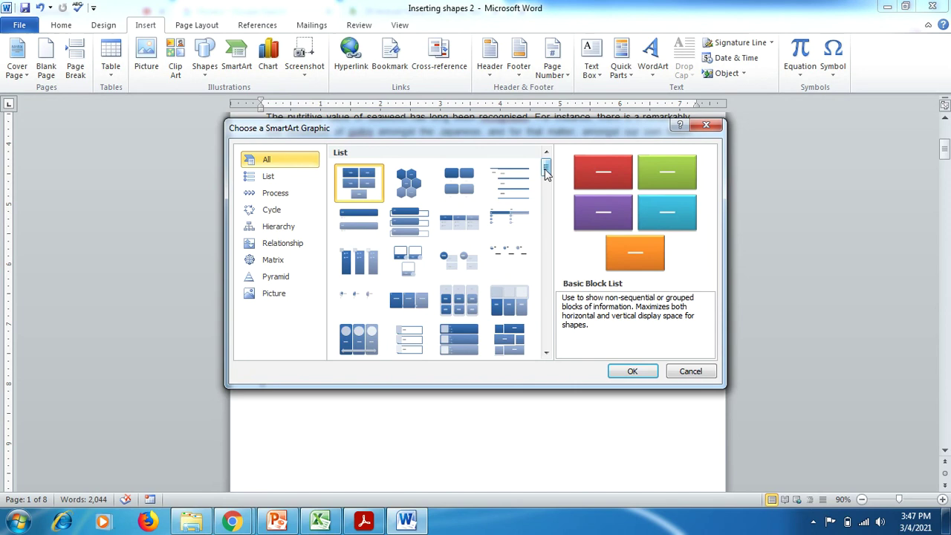
drag(546, 171, 546, 179)
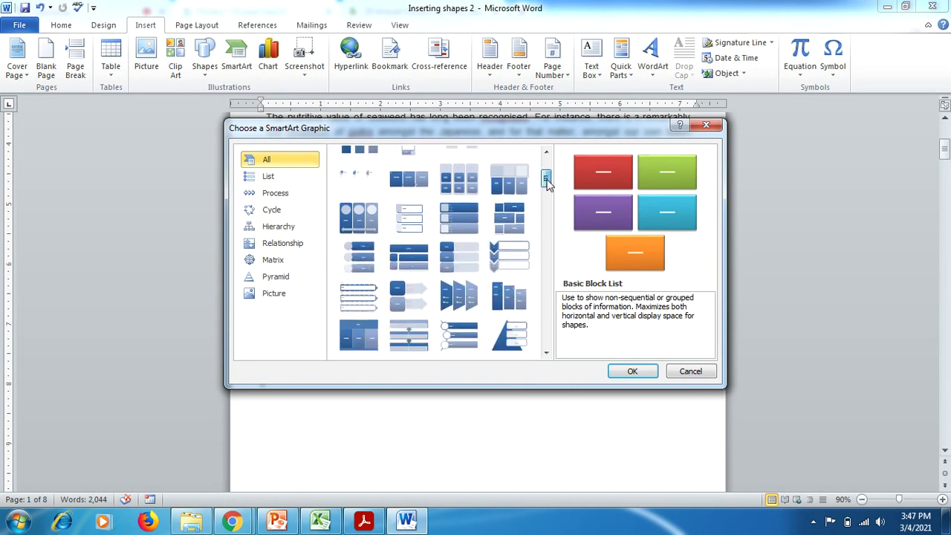
click(283, 182)
click(282, 193)
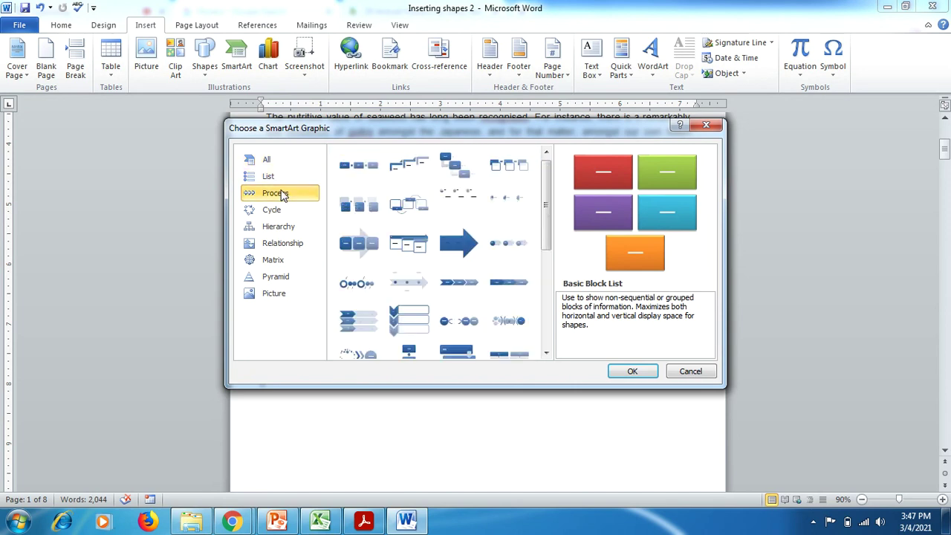
click(278, 214)
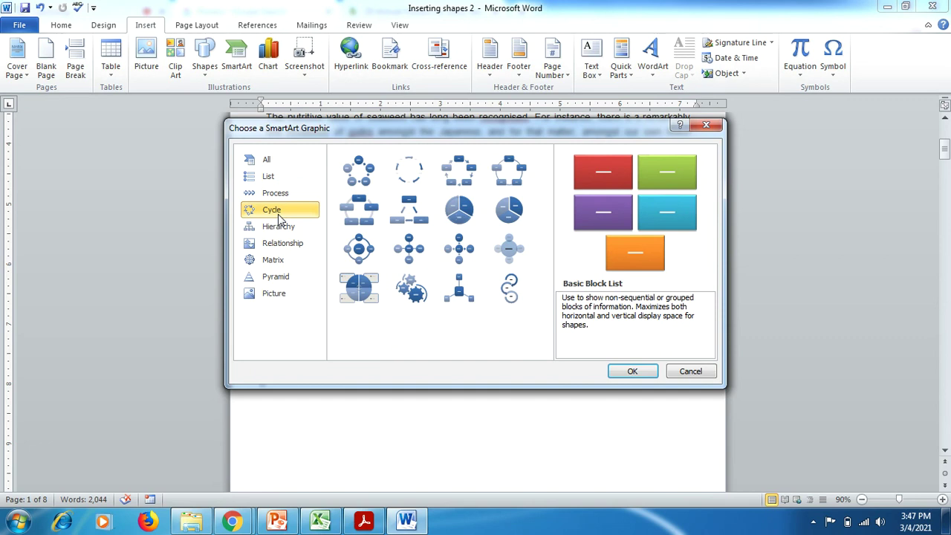
click(364, 248)
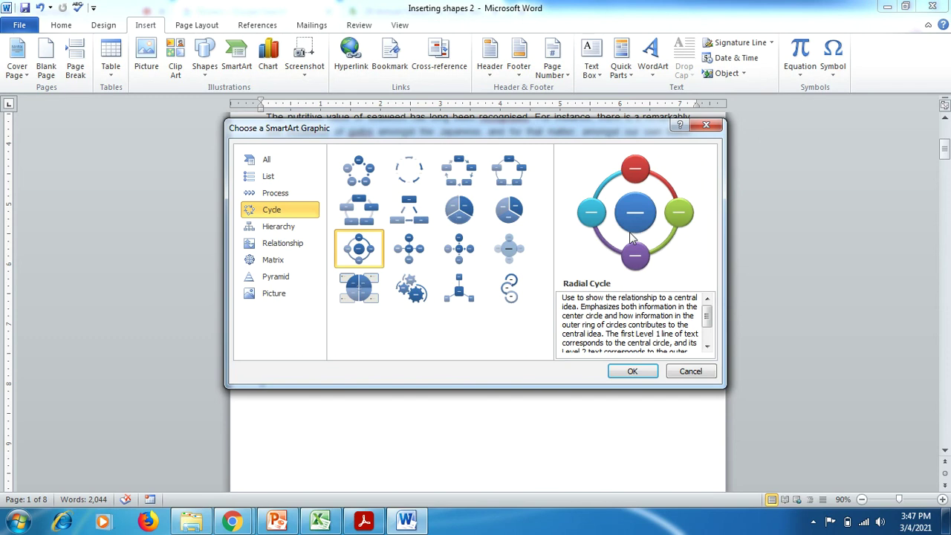
click(632, 372)
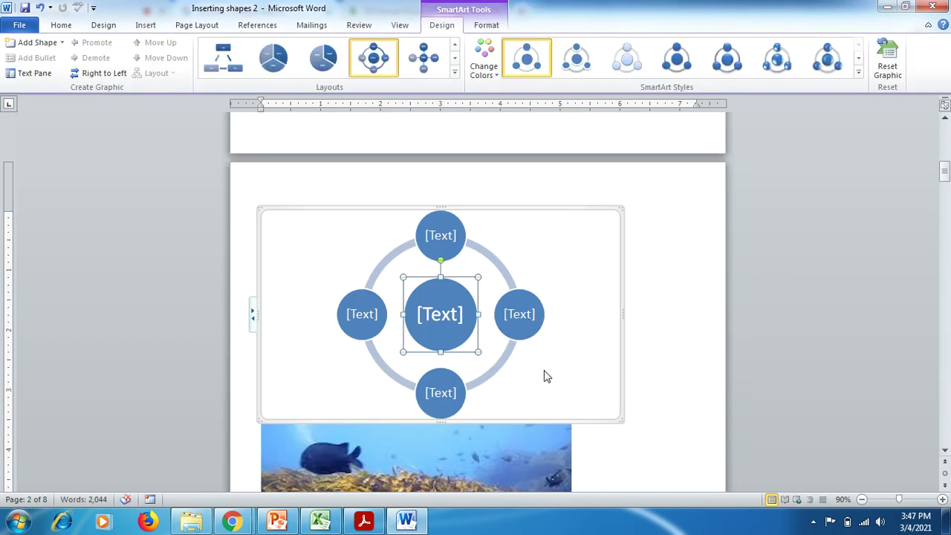
Step: Stretch the Radial Cycle diagram's frame taller so its circles enlarge
drag(620, 418, 546, 304)
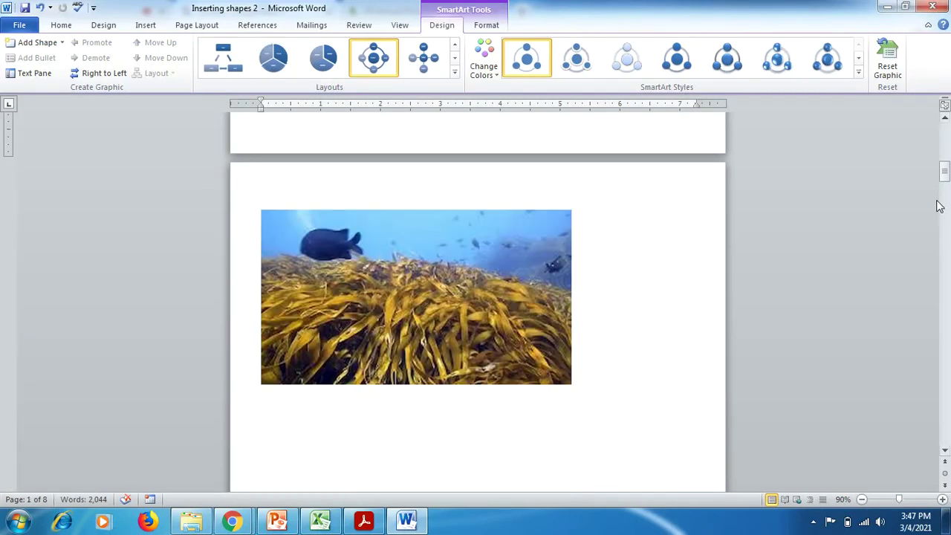
drag(945, 184, 946, 167)
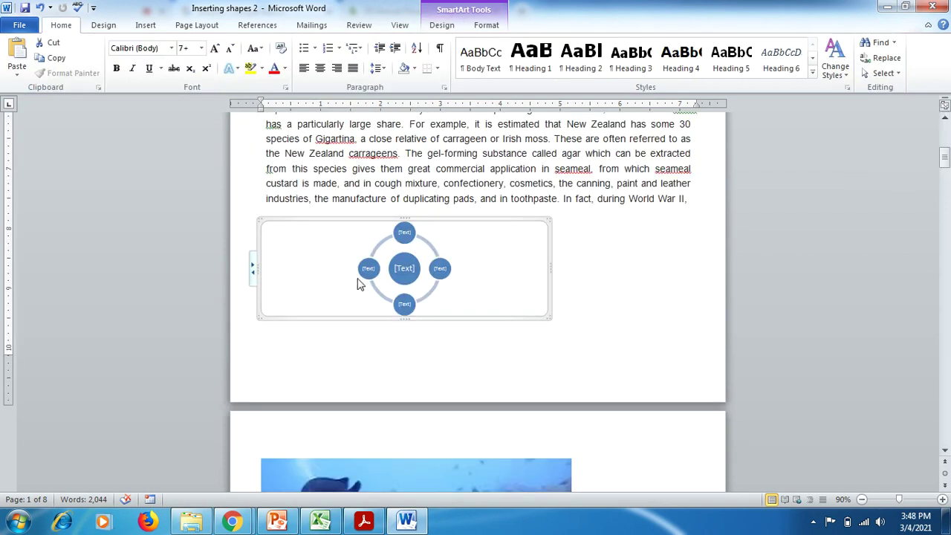
drag(408, 318, 413, 357)
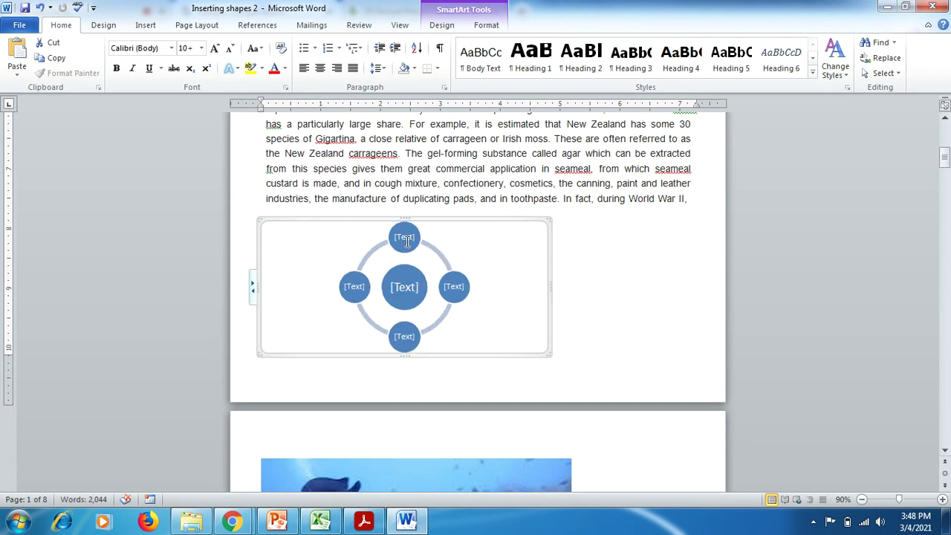
Step: Show the SmartArt text pane beside the Radial Cycle diagram
click(407, 241)
click(360, 287)
click(404, 289)
click(456, 288)
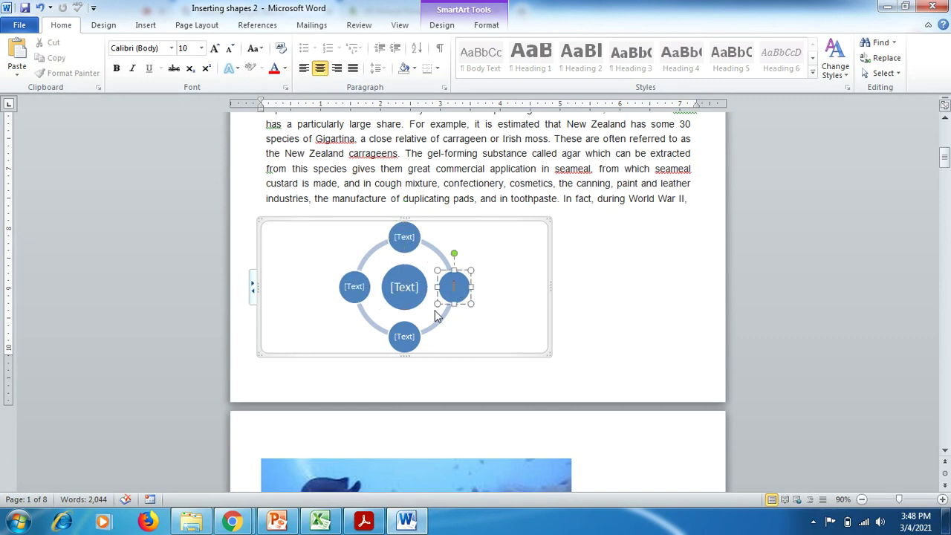
click(407, 335)
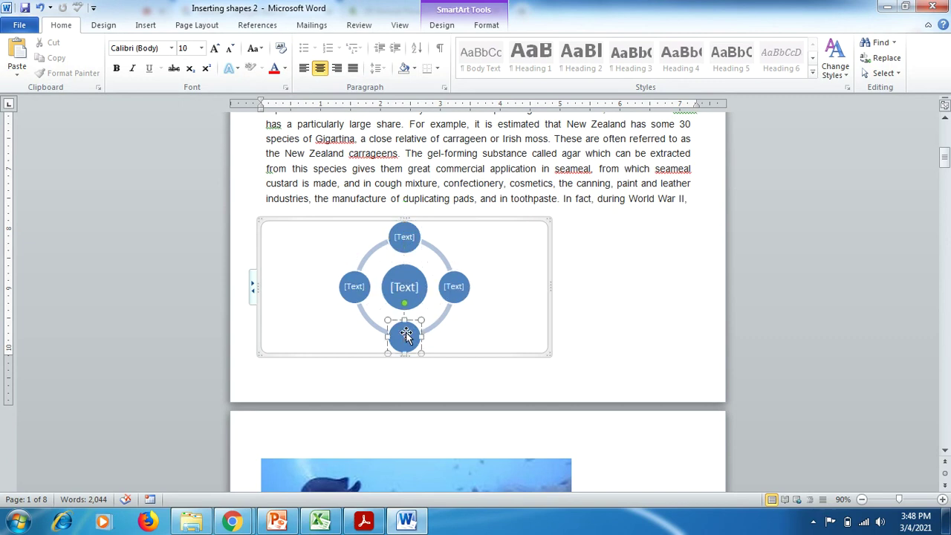
click(252, 290)
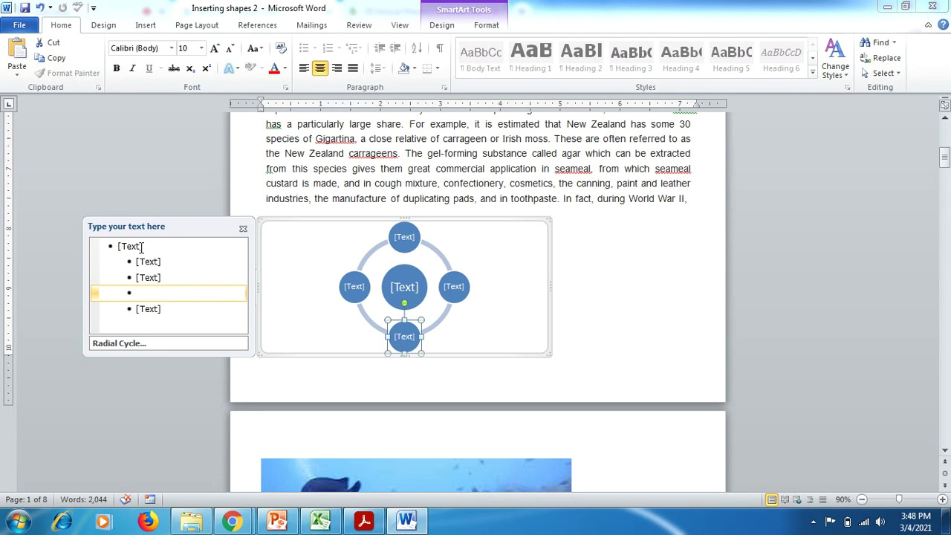
Step: Enter 'Seaweed' for the centre circle and 'NZ' for the first outer circle
click(141, 246)
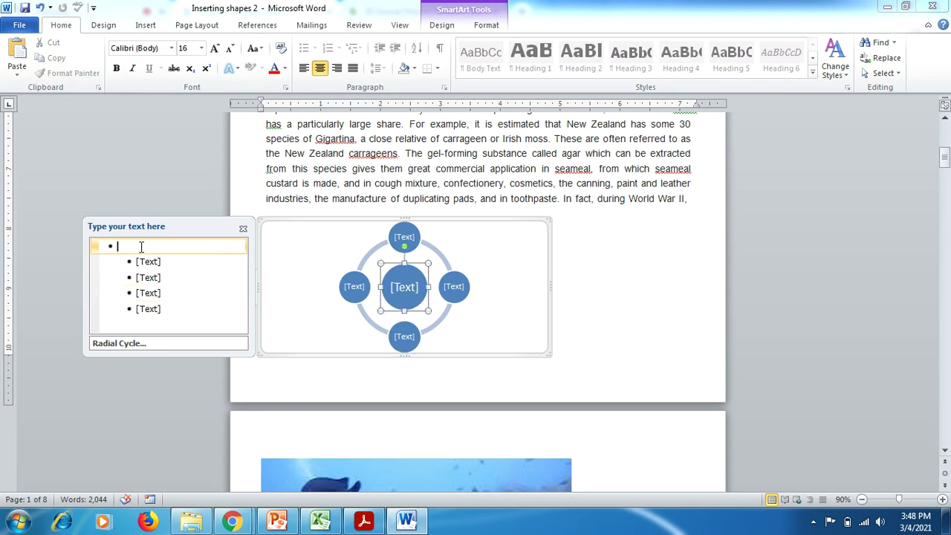
text(Seaweed)
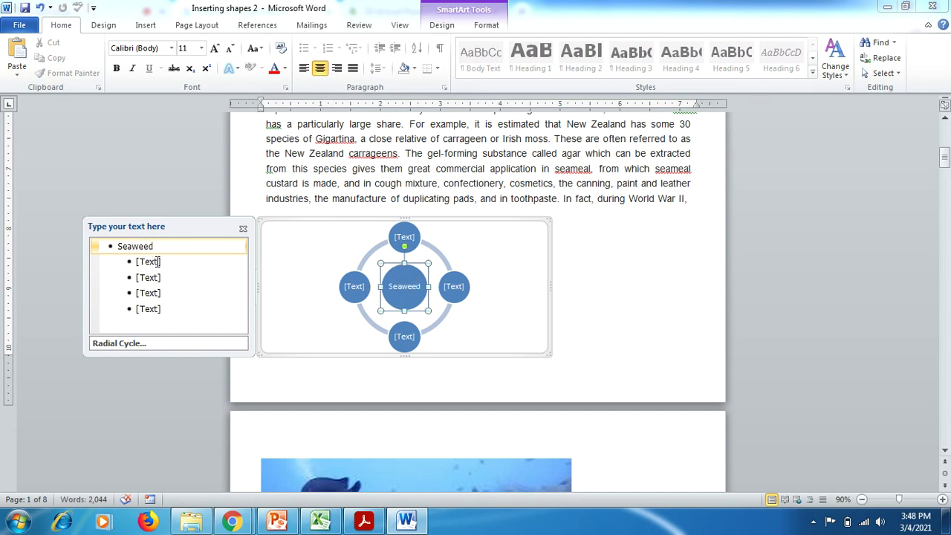
click(157, 261)
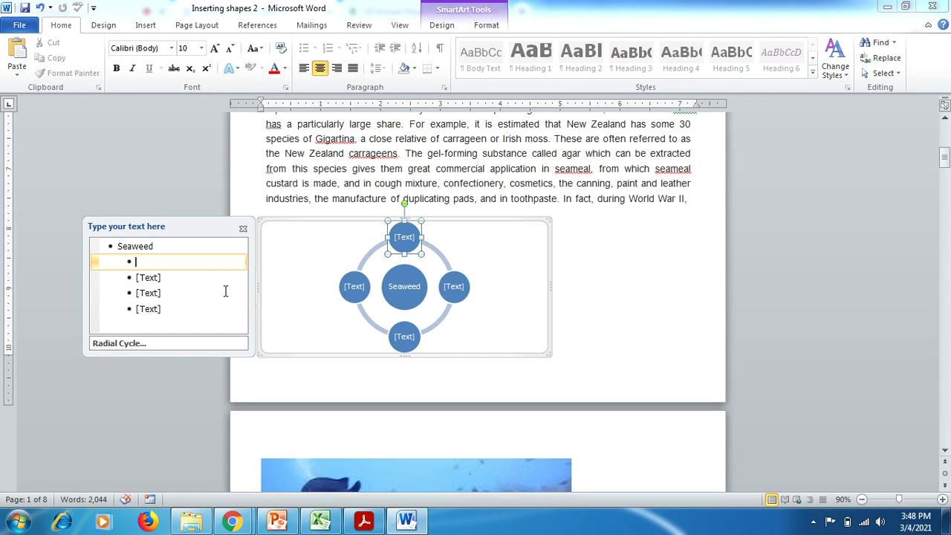
text(NZ)
click(155, 278)
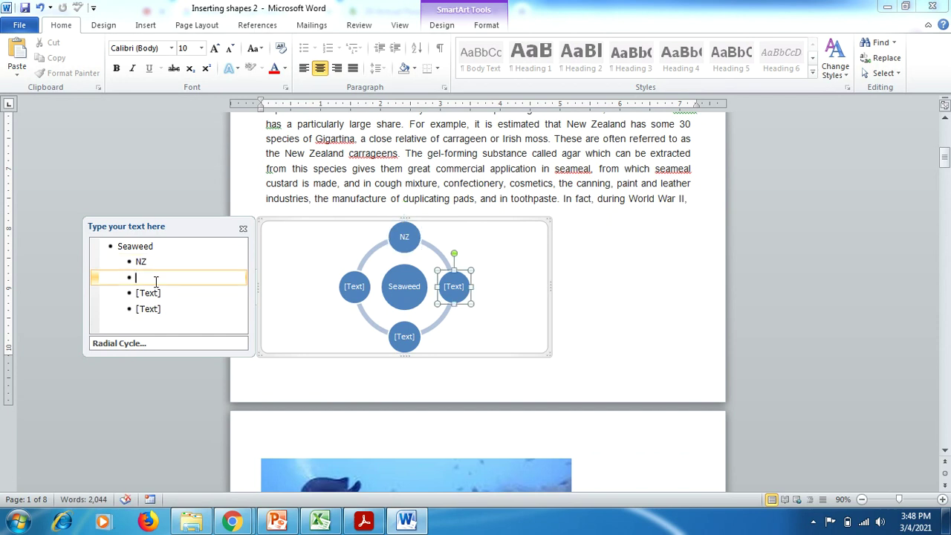
click(152, 263)
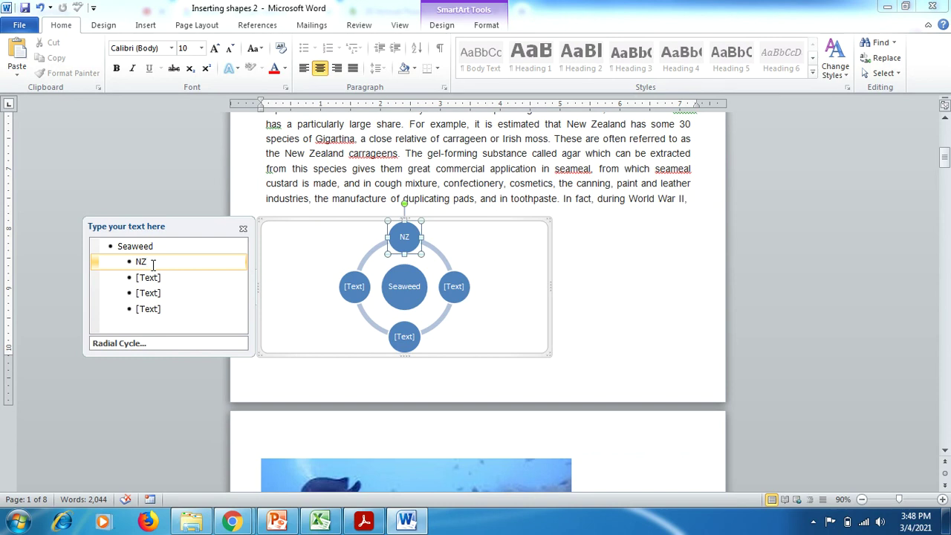
key(Return)
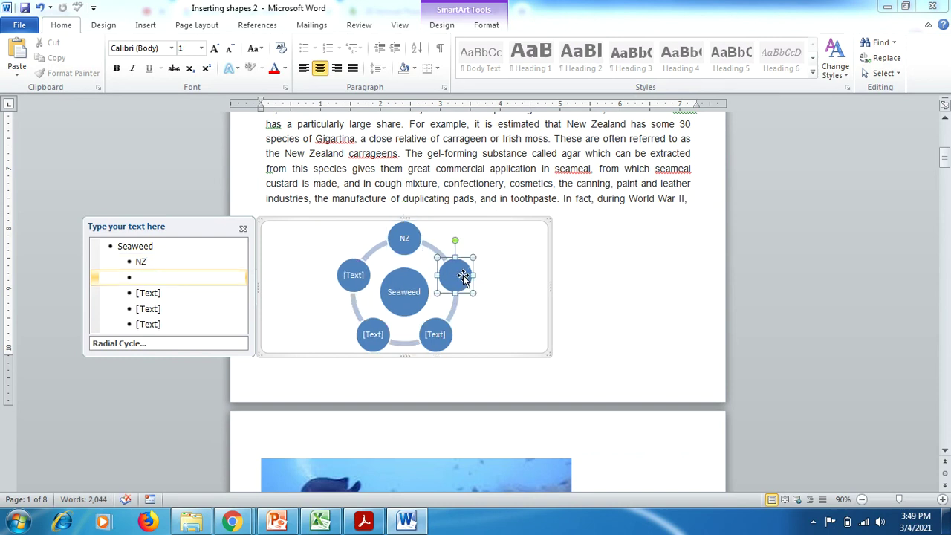
click(146, 277)
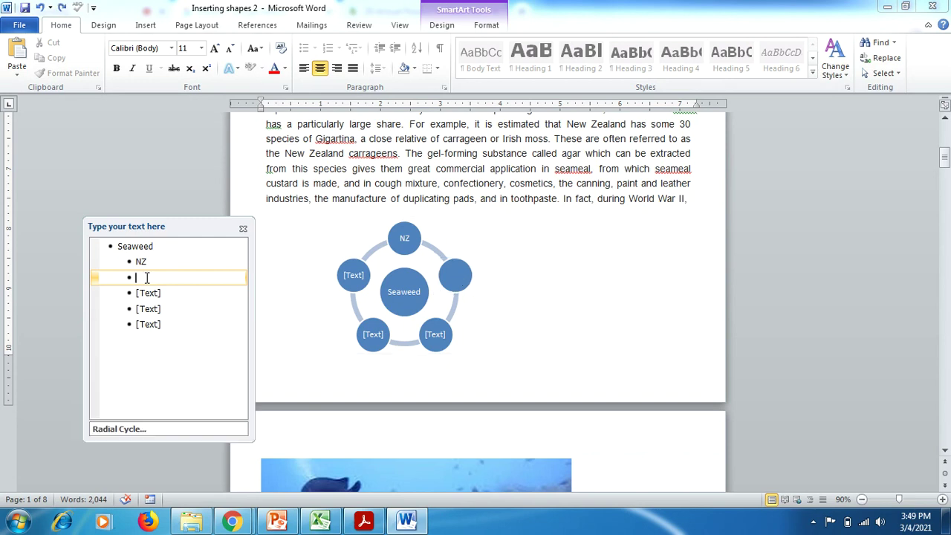
click(147, 263)
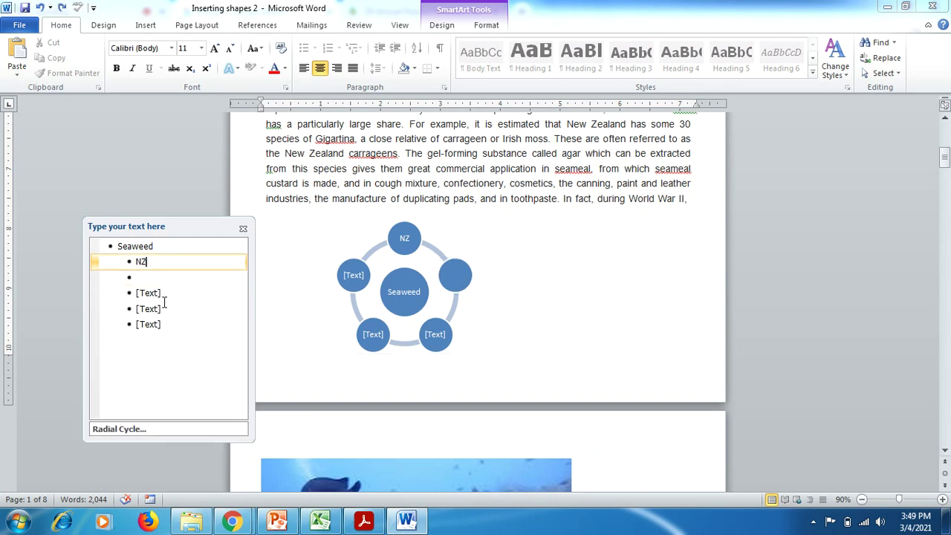
Step: Label the remaining circles Sea, SN and MS, and delete the empty bullet
click(158, 294)
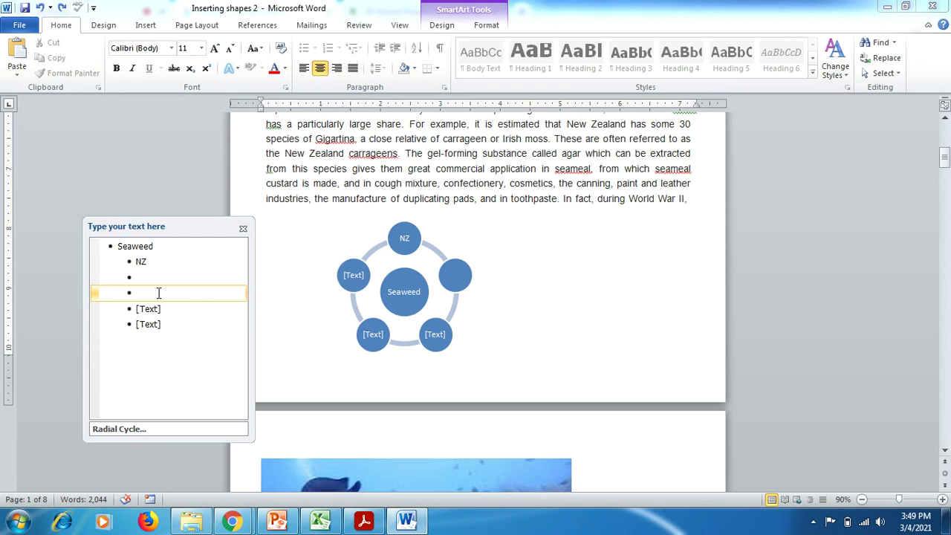
text(Sea)
click(154, 310)
text(SN)
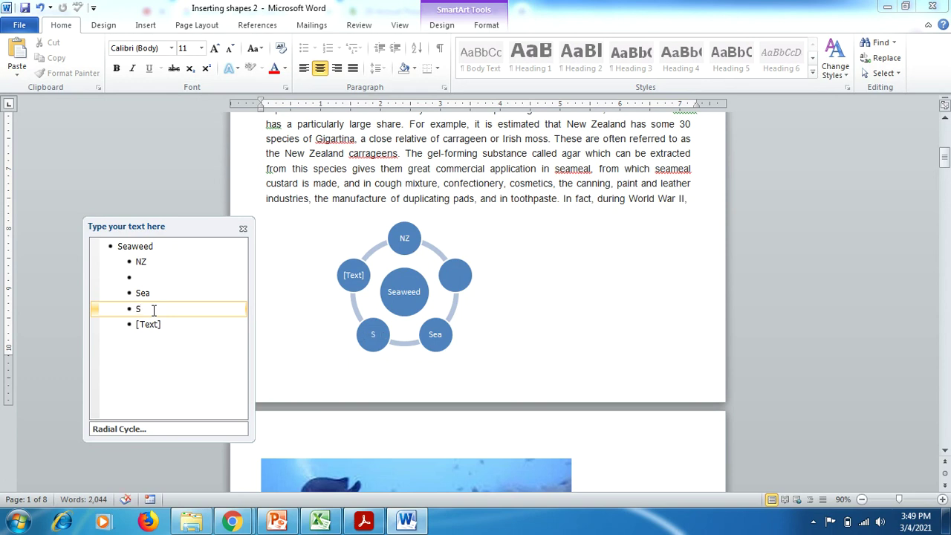
click(159, 325)
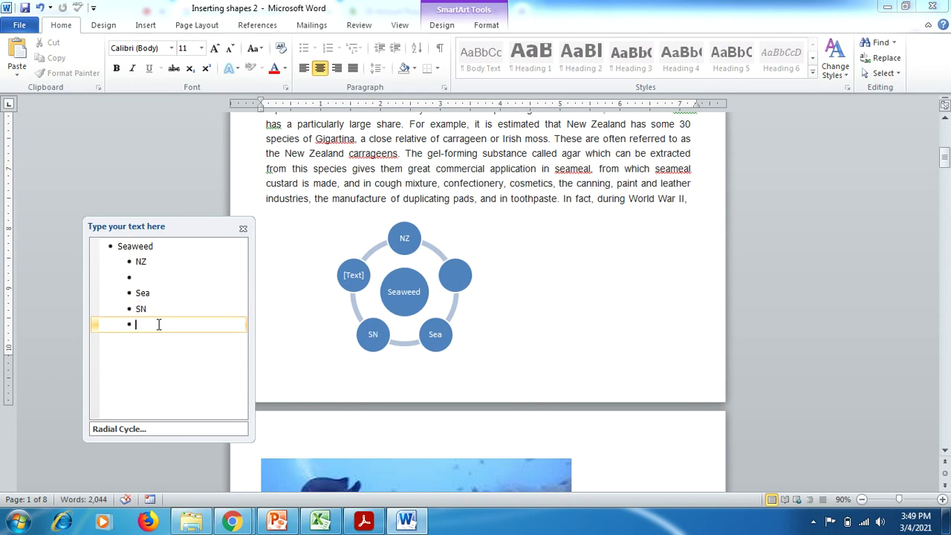
text(MS)
click(139, 279)
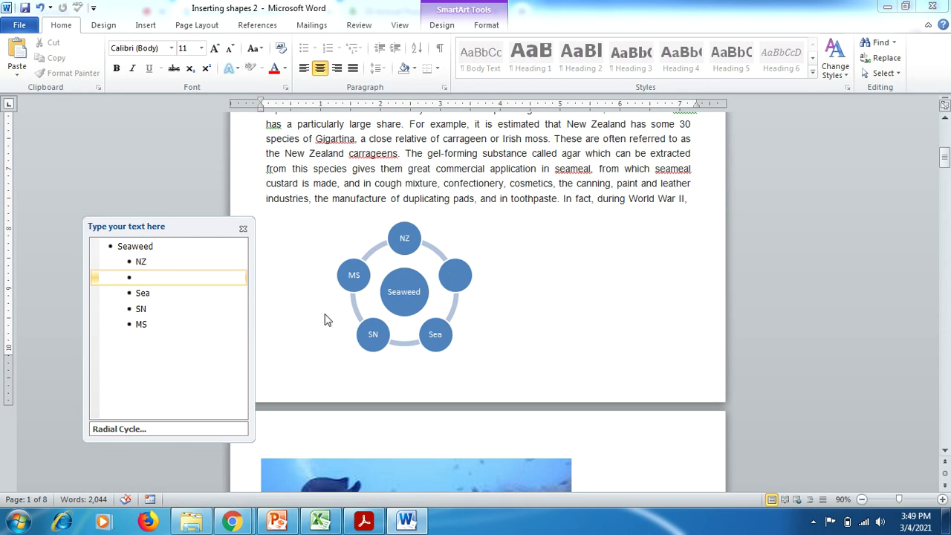
key(Delete)
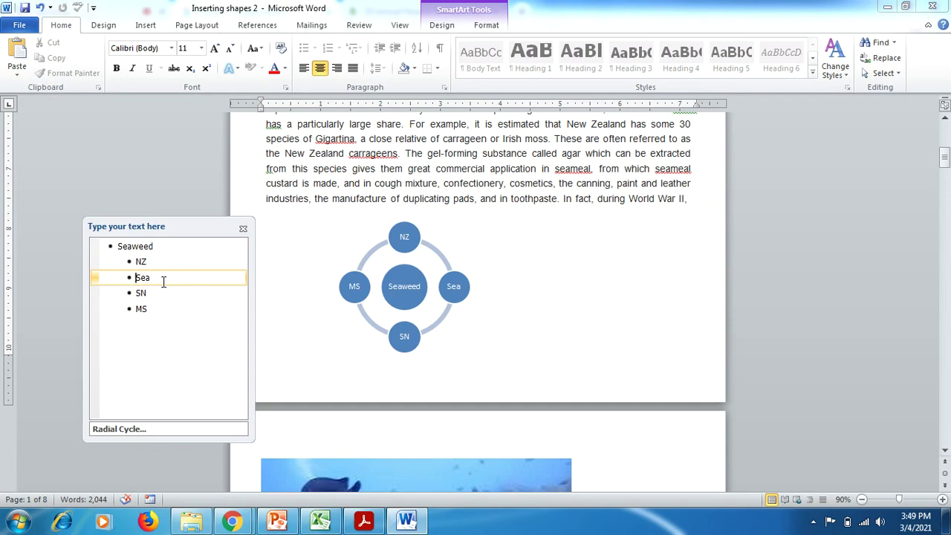
Step: Add 'NZZ' as a demoted sub-point under NZ in the cycle diagram's text pane
click(155, 246)
click(378, 272)
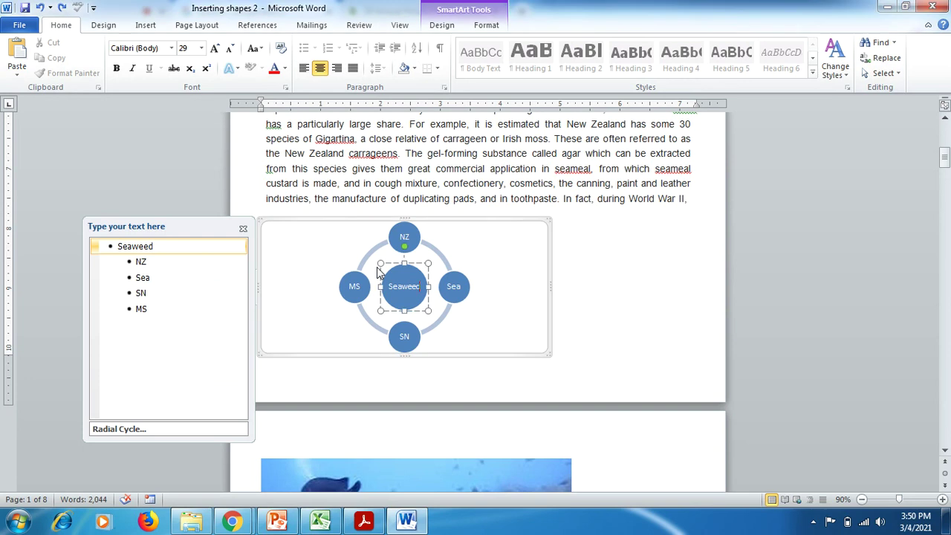
click(338, 222)
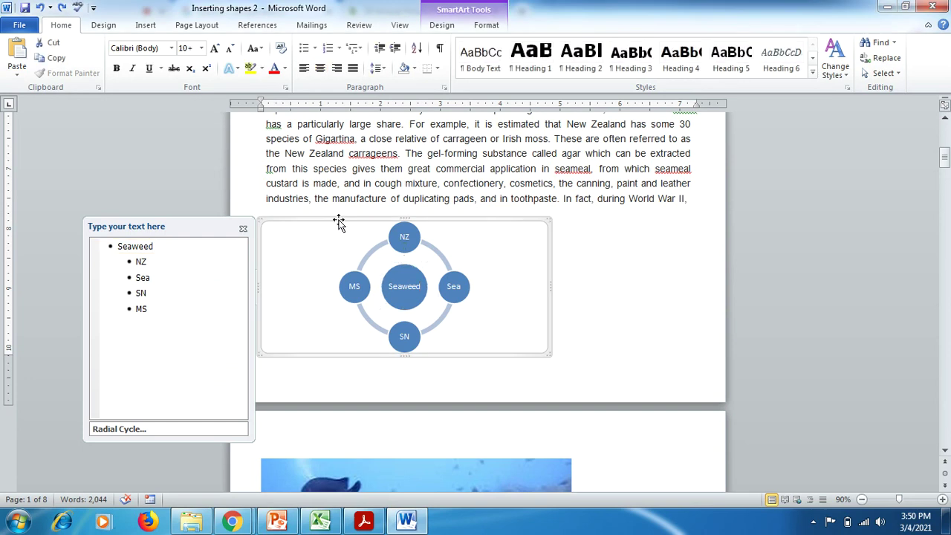
click(147, 260)
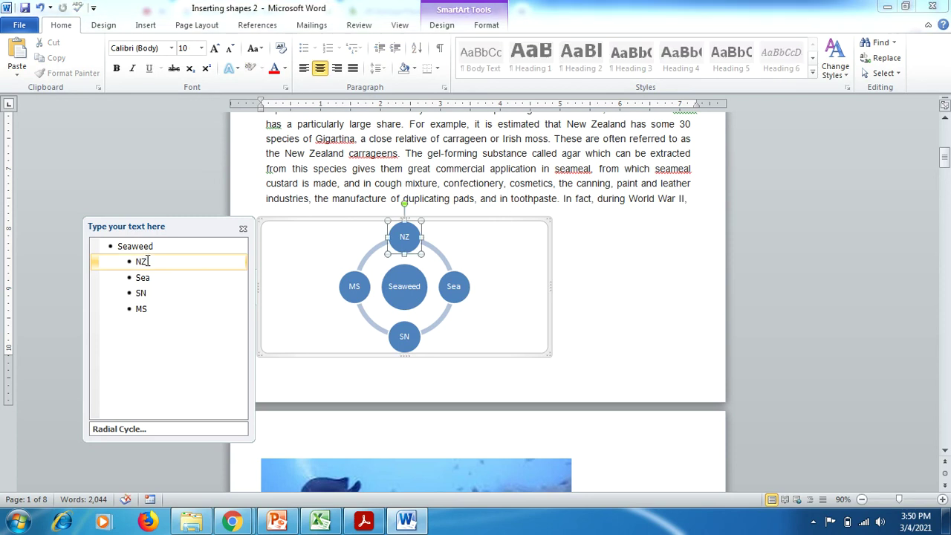
key(Return)
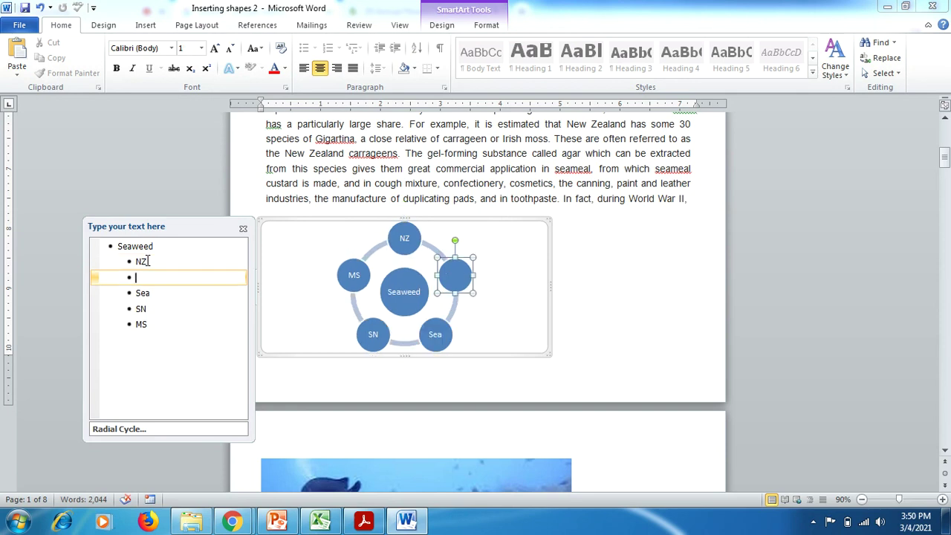
key(Tab)
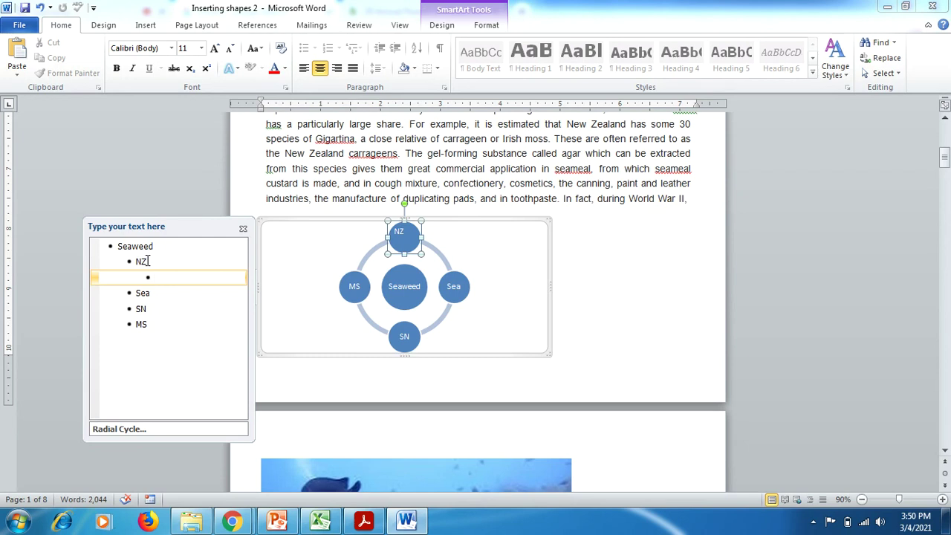
text(NZZ)
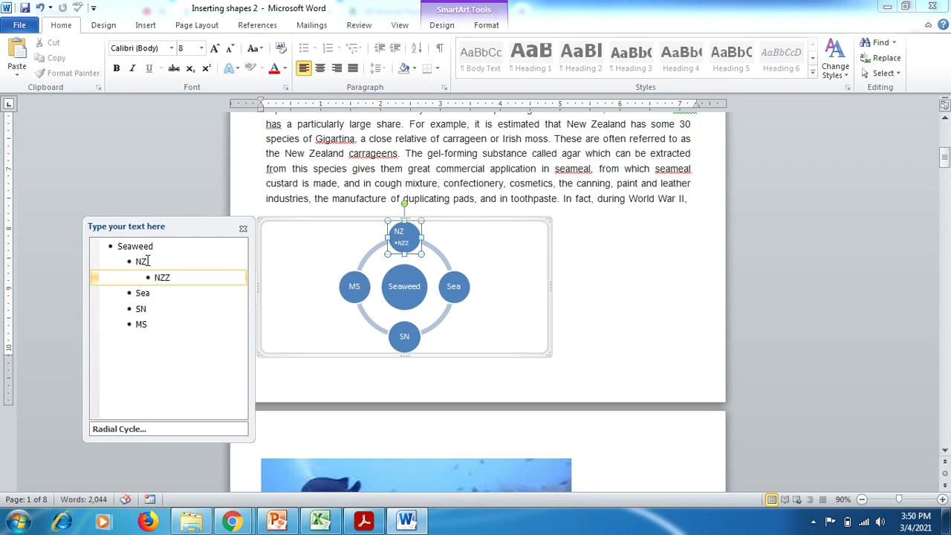
Step: Add 'SN' as a demoted sub-point under Sea, then deselect the diagram
click(154, 294)
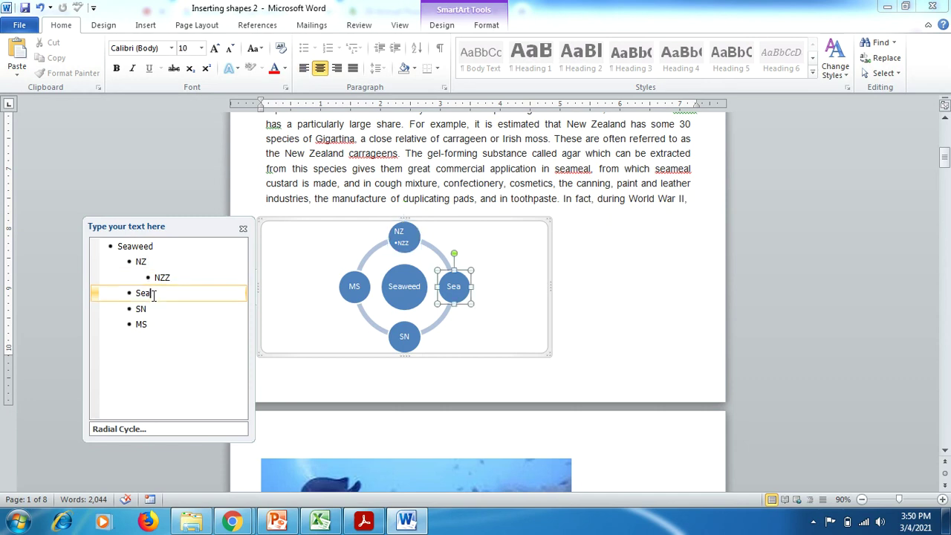
key(Return)
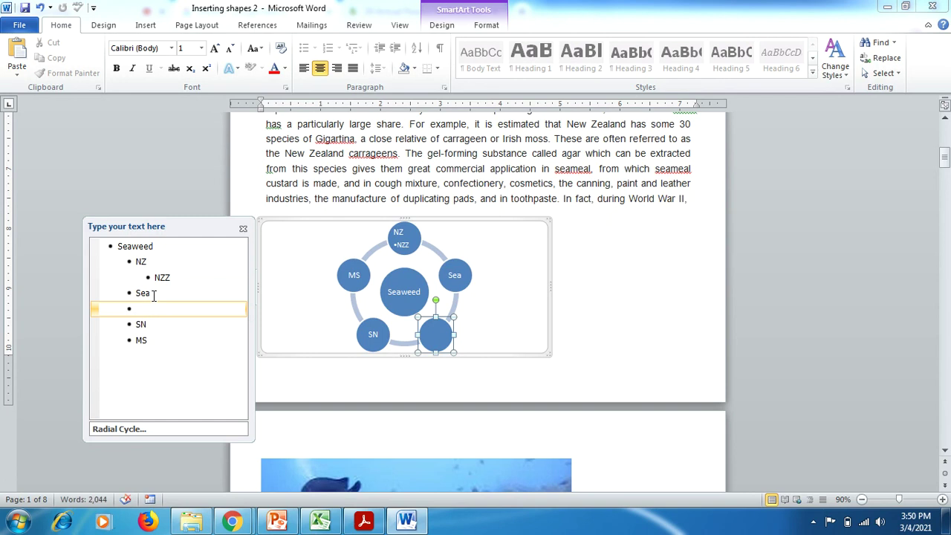
key(Tab)
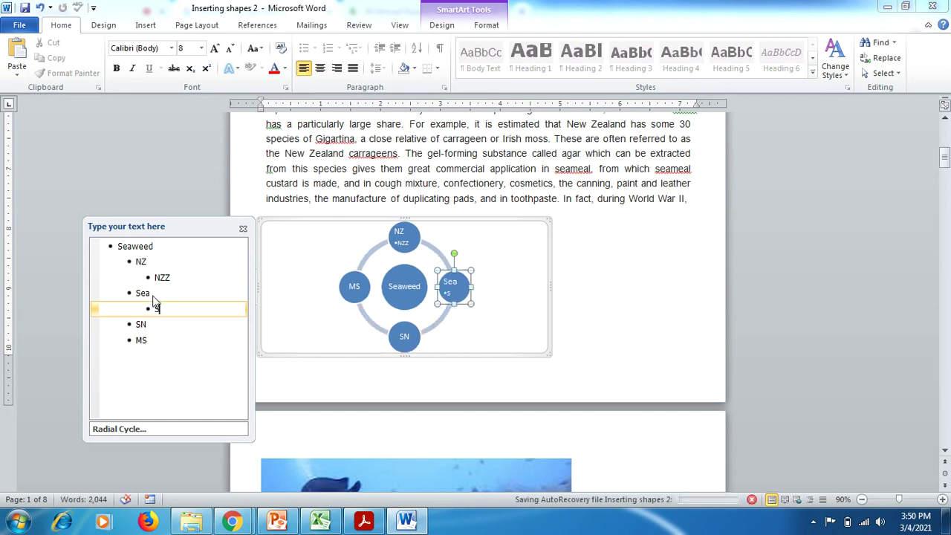
text(SN)
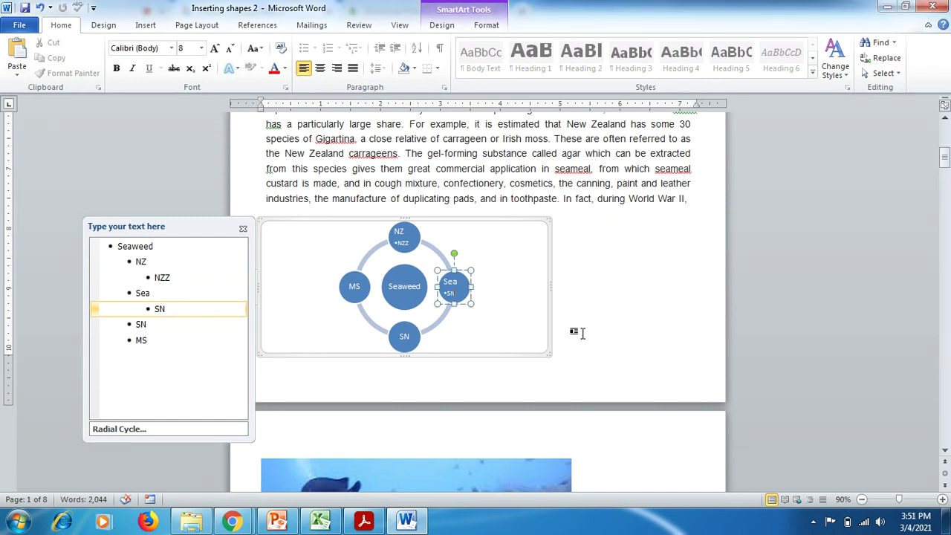
click(571, 297)
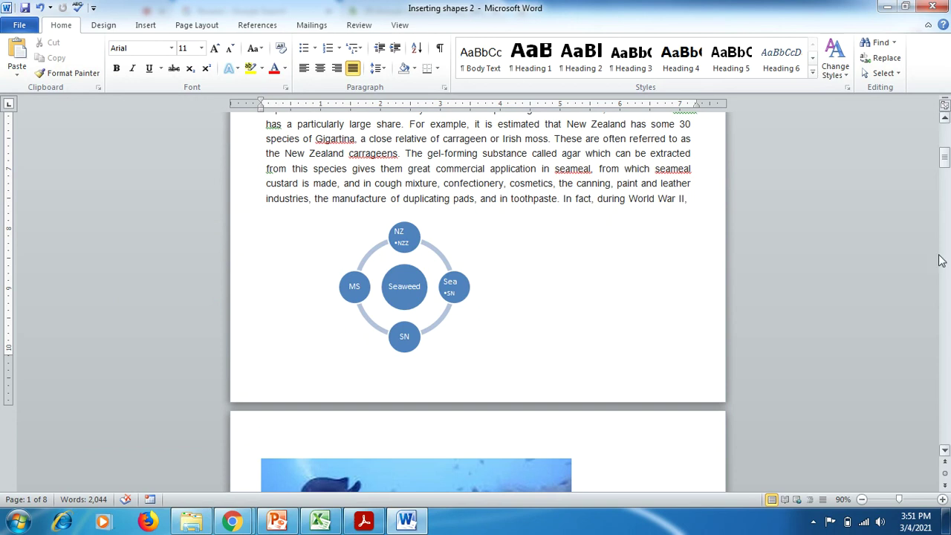
Step: Set the cycle diagram's text wrapping to Square
click(944, 119)
click(944, 119)
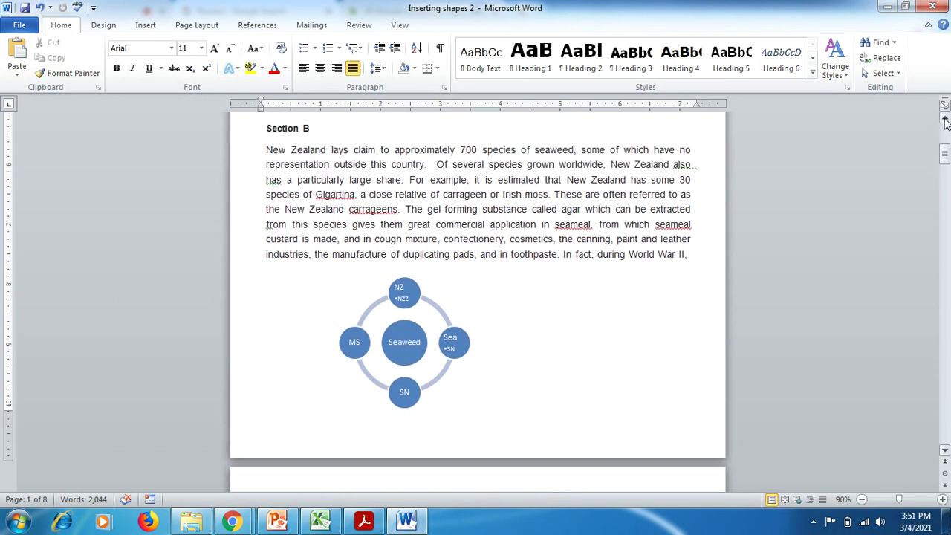
click(421, 321)
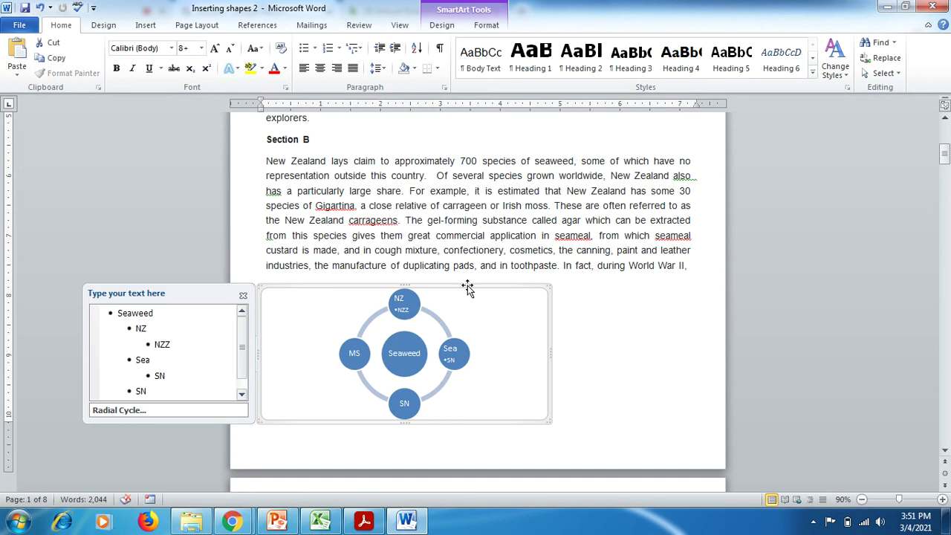
click(242, 296)
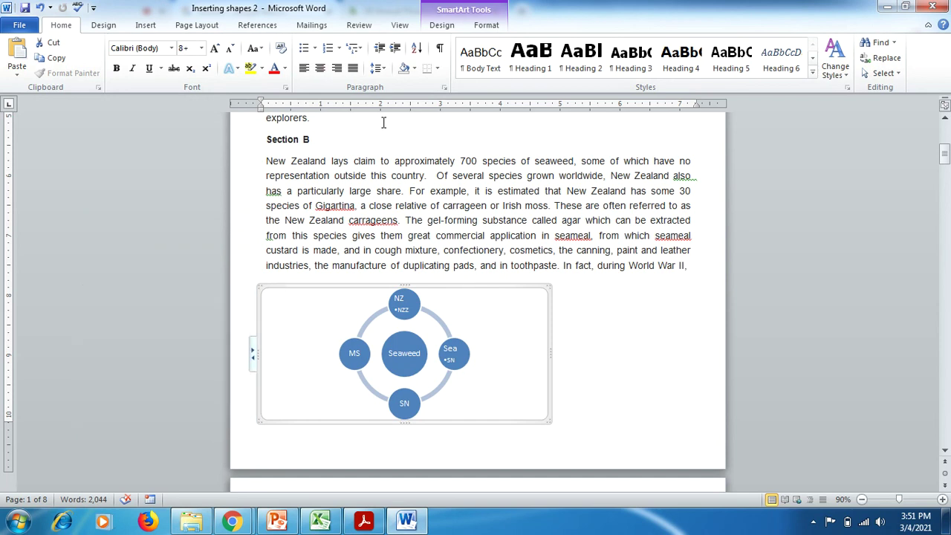
click(485, 26)
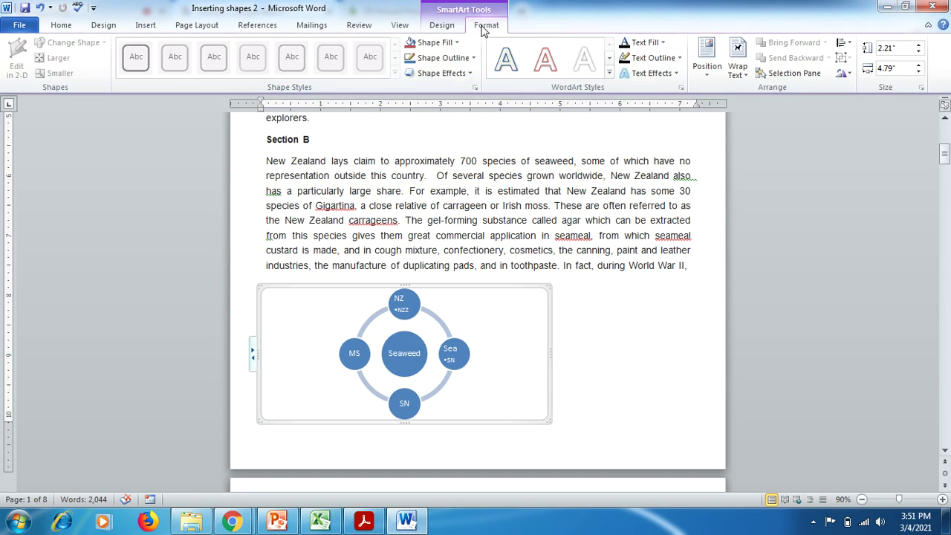
click(738, 69)
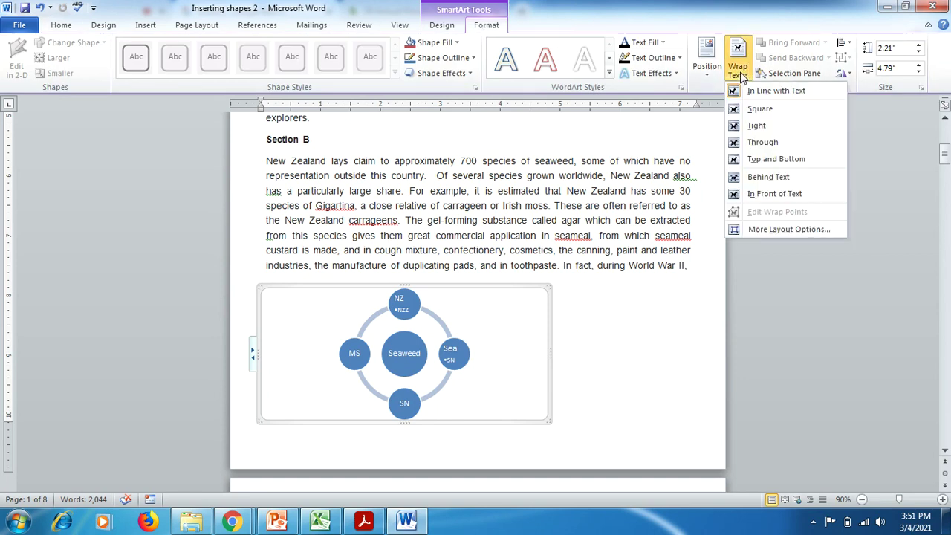
click(760, 109)
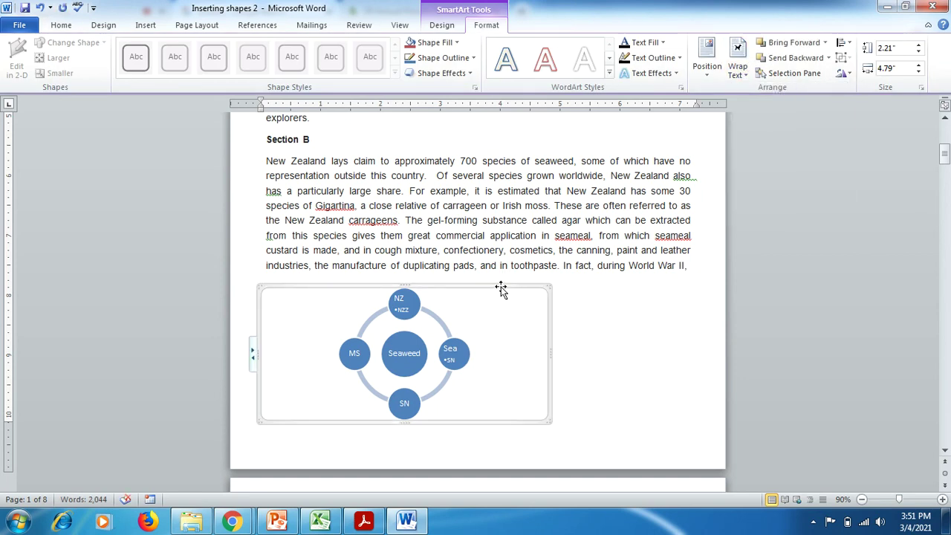
Step: Move the narrowed diagram beside the Section B paragraph and minimize PowerPoint
drag(502, 289, 510, 158)
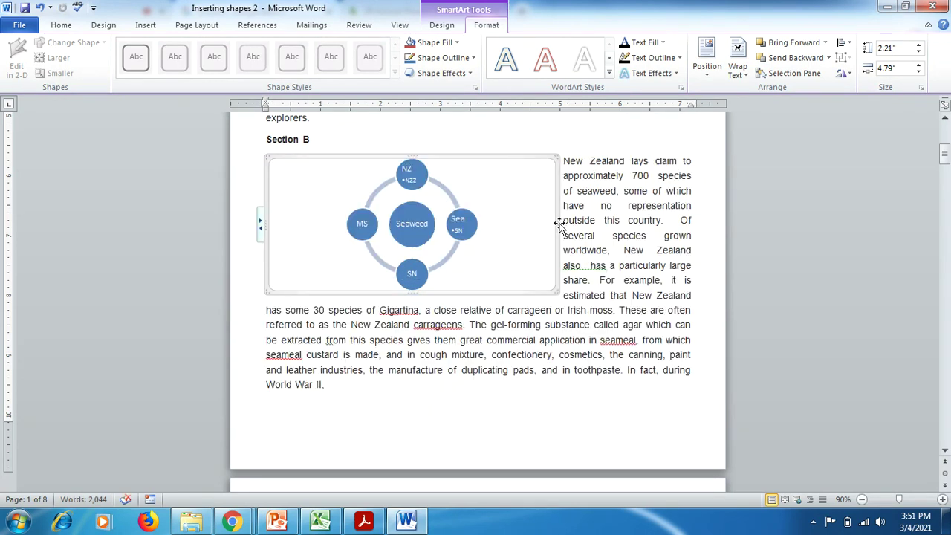
drag(558, 224, 445, 223)
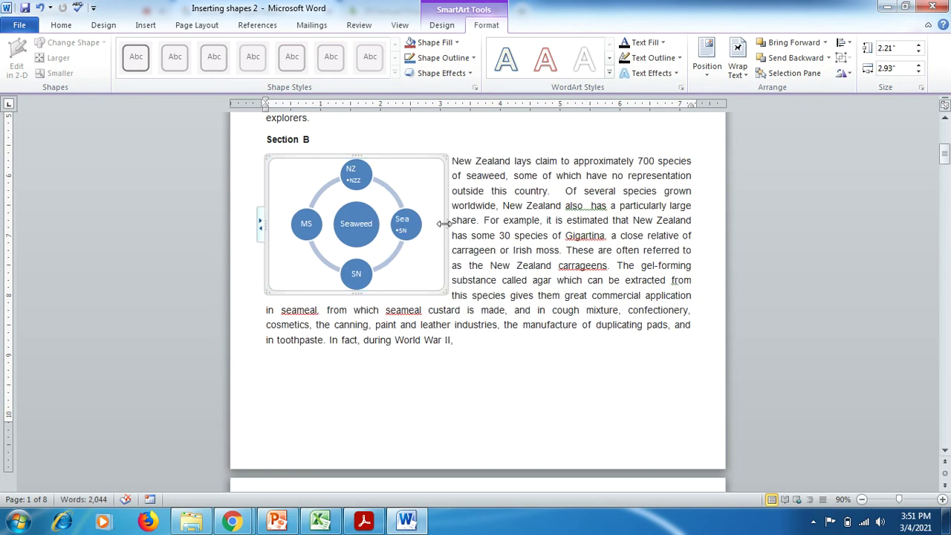
click(488, 283)
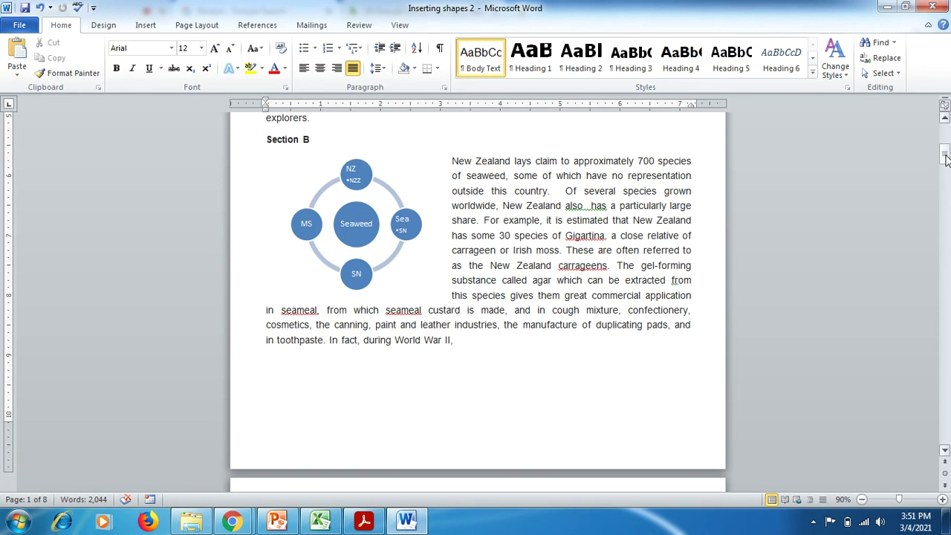
click(276, 525)
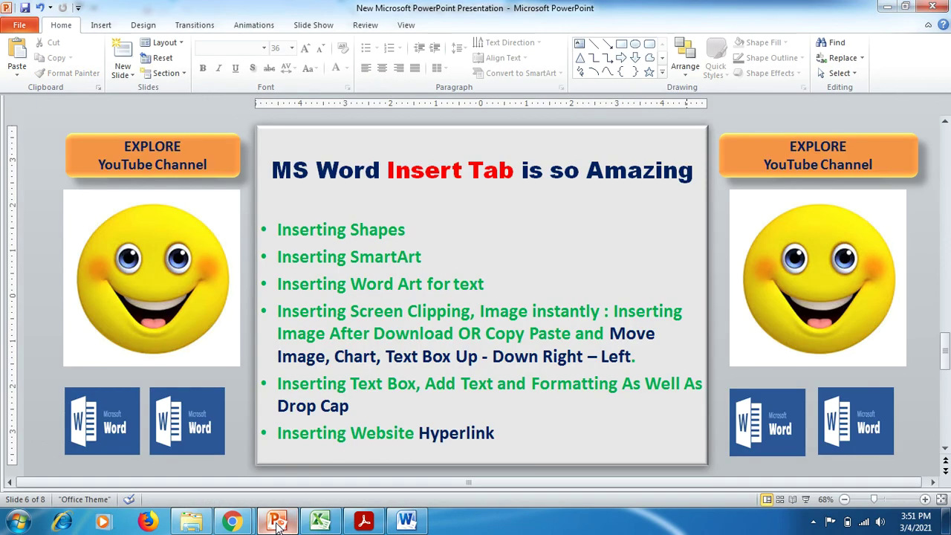
click(276, 525)
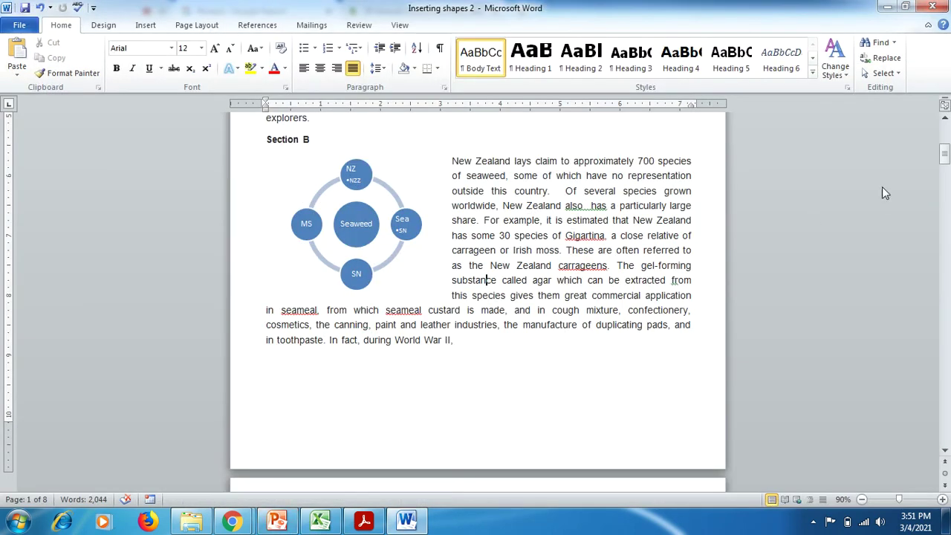
Step: Insert blue metal-bevel WordArt reading 'EXPLORE YOUTUBE CHANNEL' before 'Yet' in Section C
drag(946, 152, 944, 214)
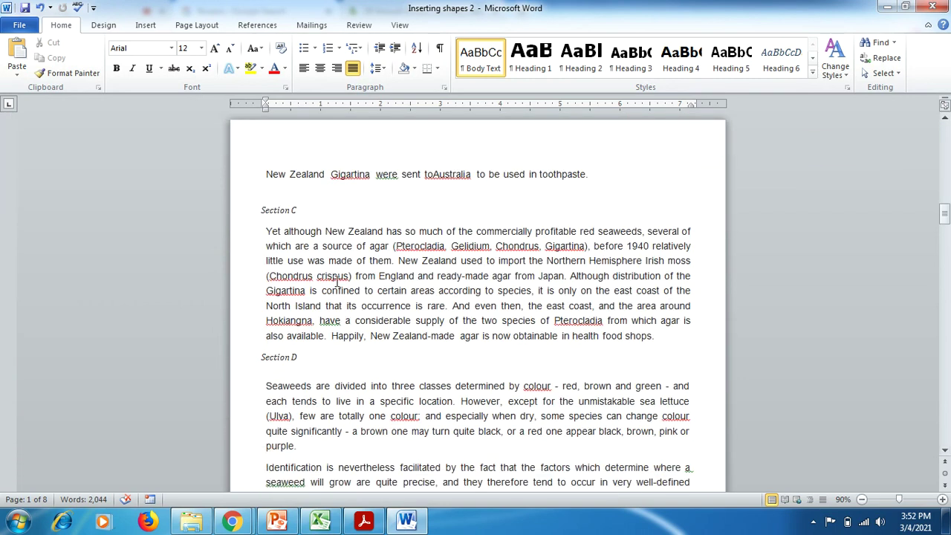
click(268, 232)
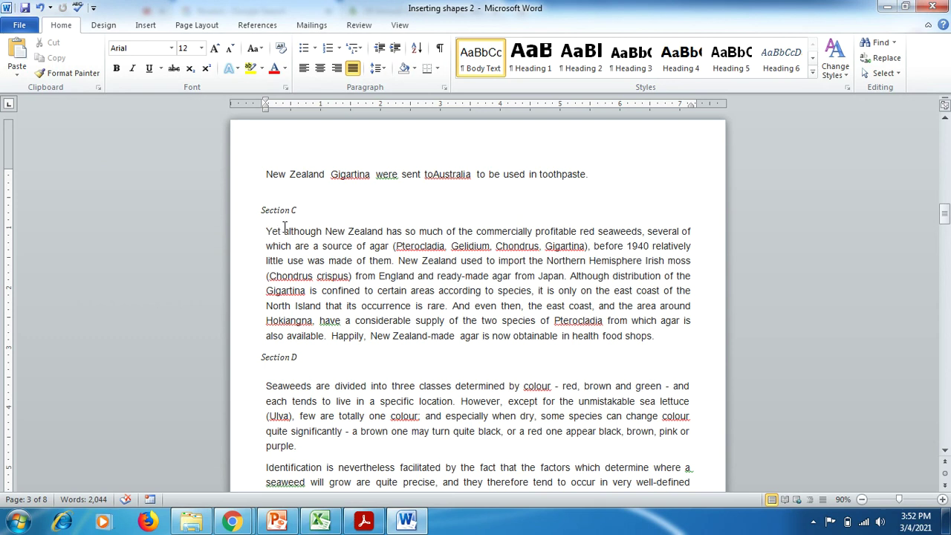
click(146, 25)
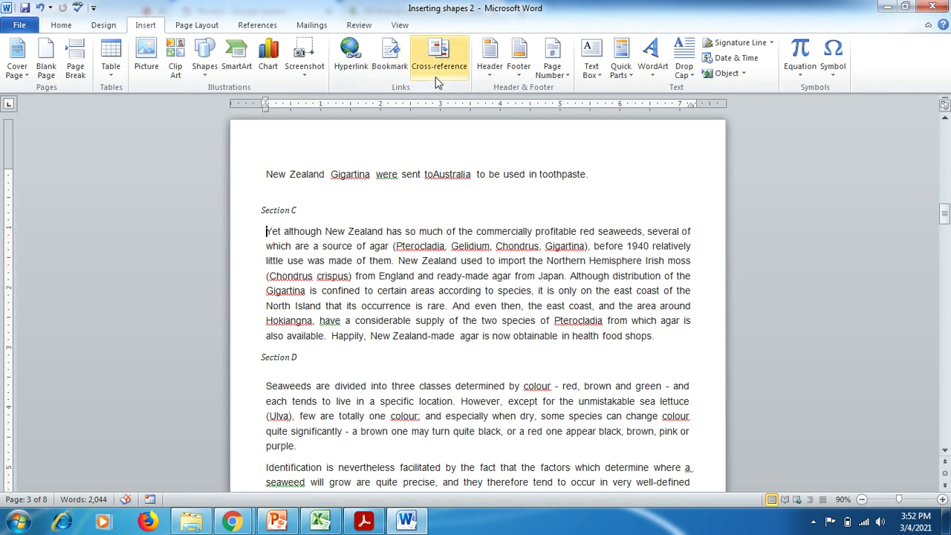
click(654, 74)
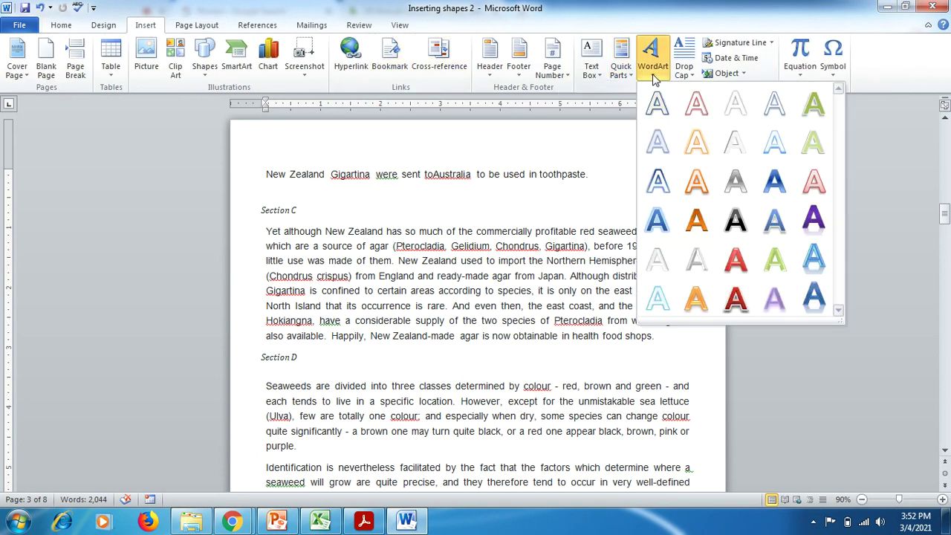
click(814, 297)
text(EXPLORE)
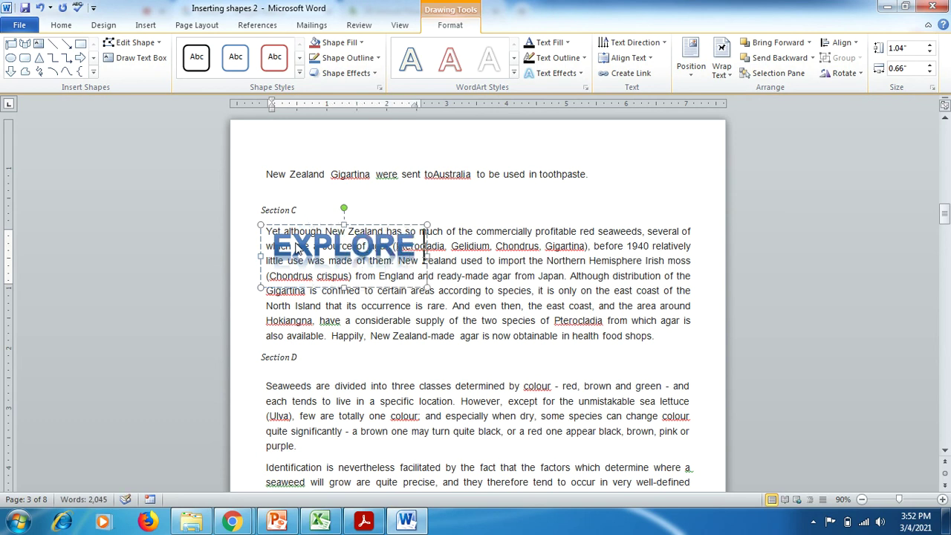
text( YOU)
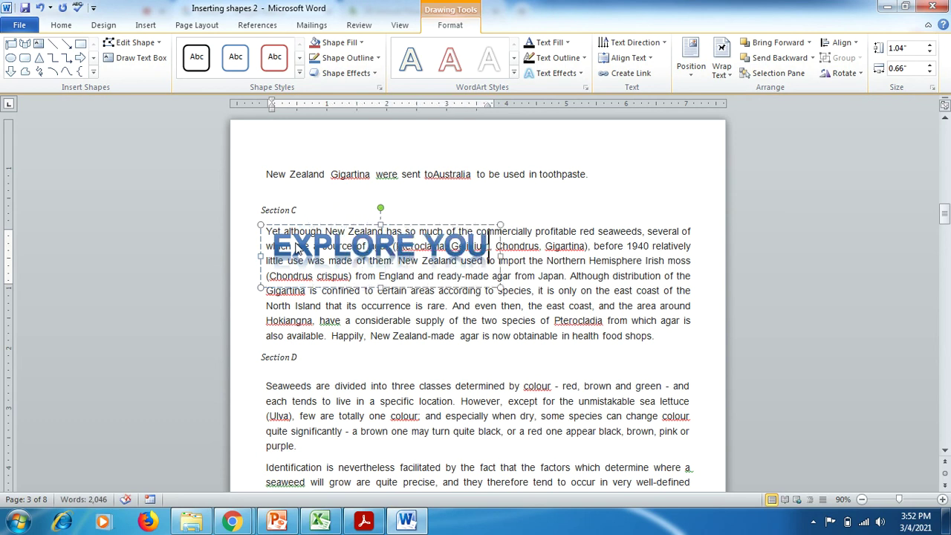
text(T)
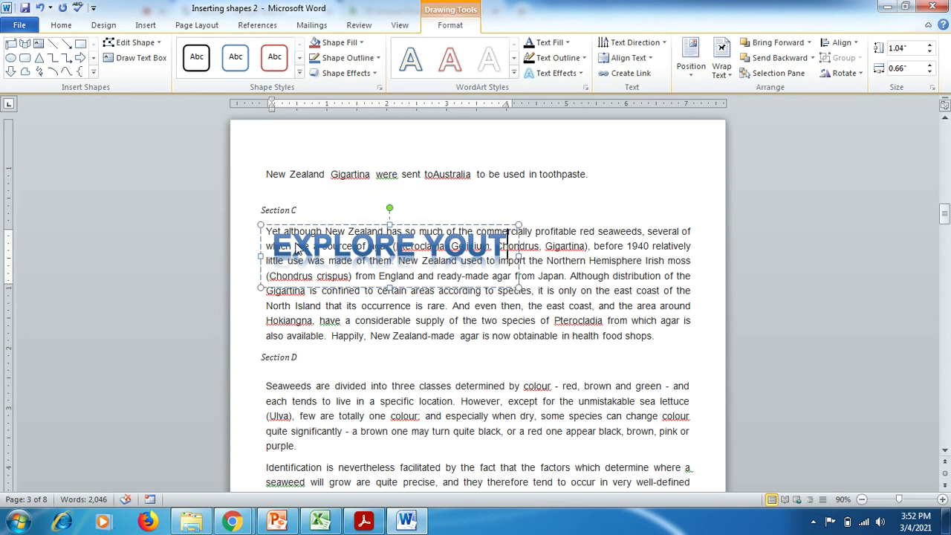
text(UBE)
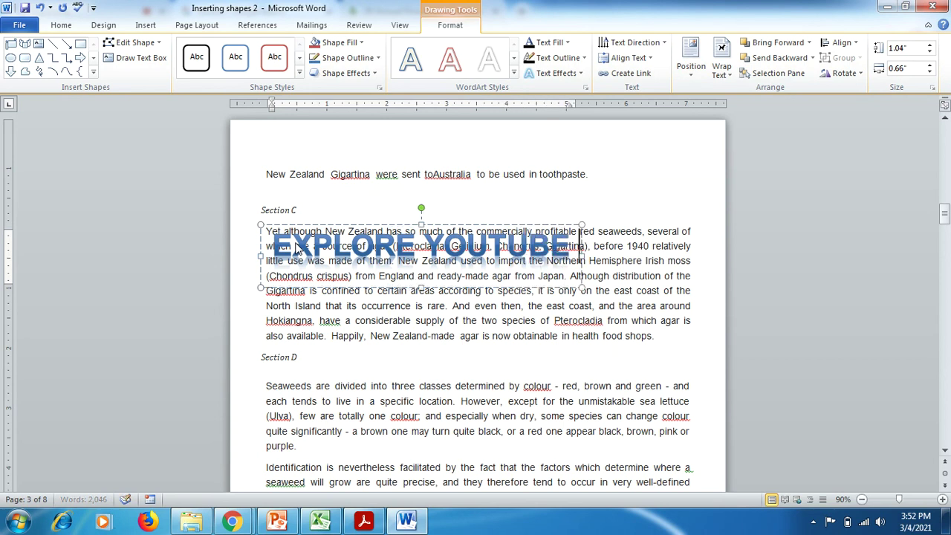
text( CHANNEL)
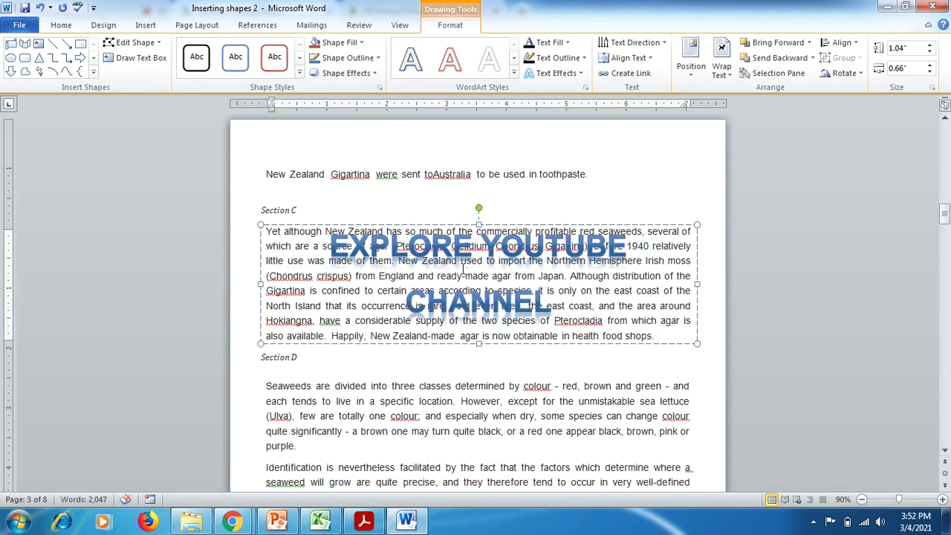
Step: Resize the WordArt box, shrink its text to 16 pt, and move it right over Section C
drag(697, 344, 487, 305)
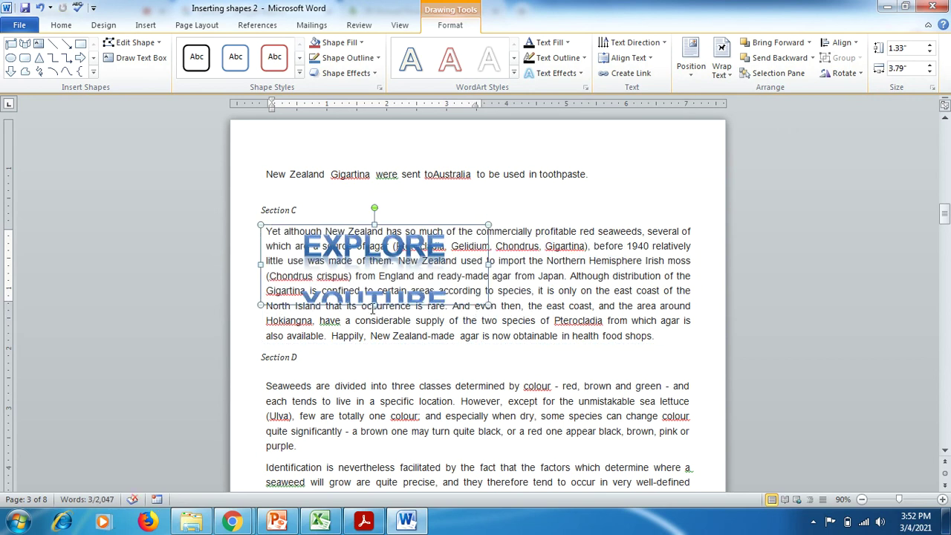
drag(374, 308, 375, 289)
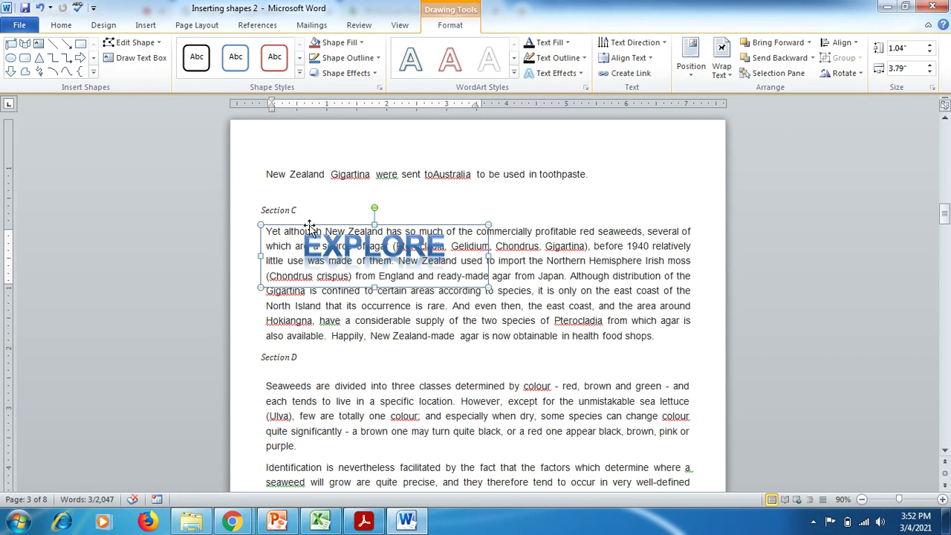
click(61, 24)
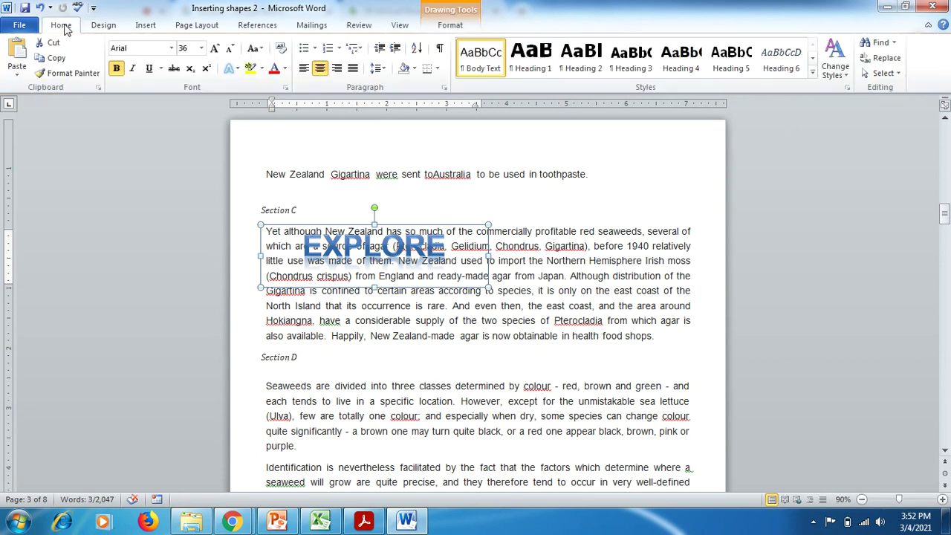
click(230, 48)
click(230, 48)
click(229, 48)
click(229, 48)
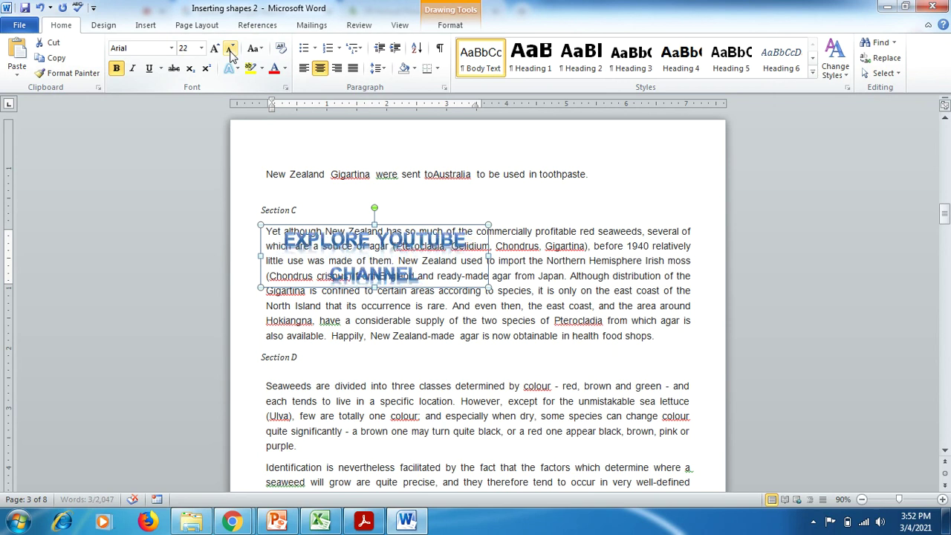
click(230, 49)
click(231, 49)
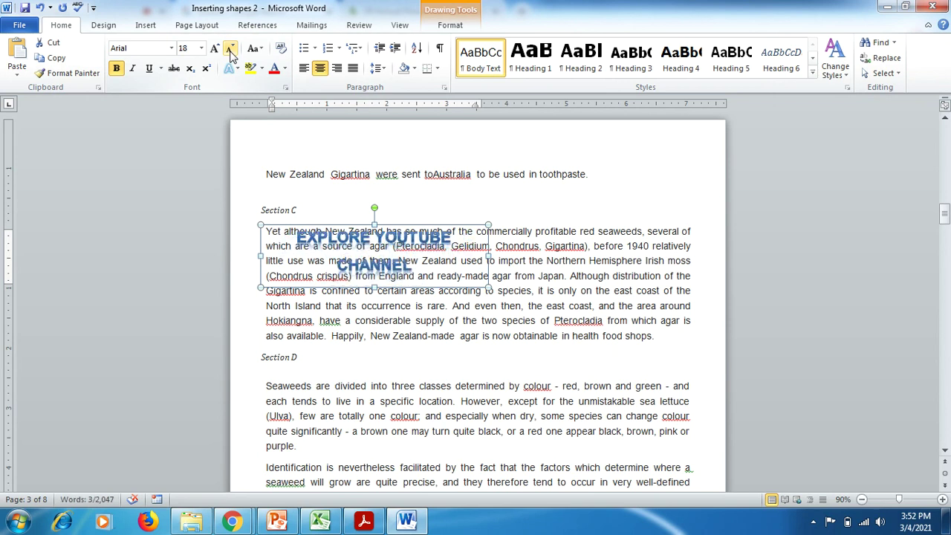
click(230, 49)
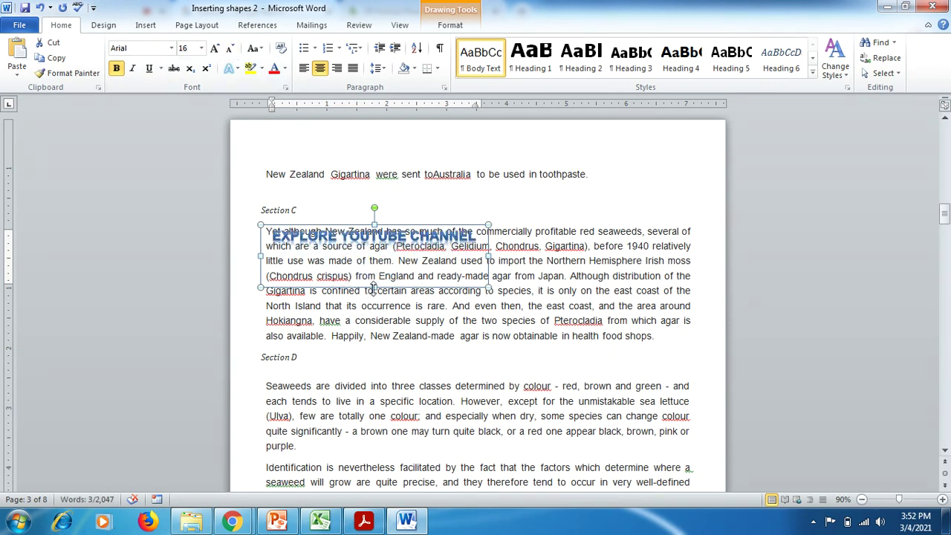
drag(374, 288, 412, 261)
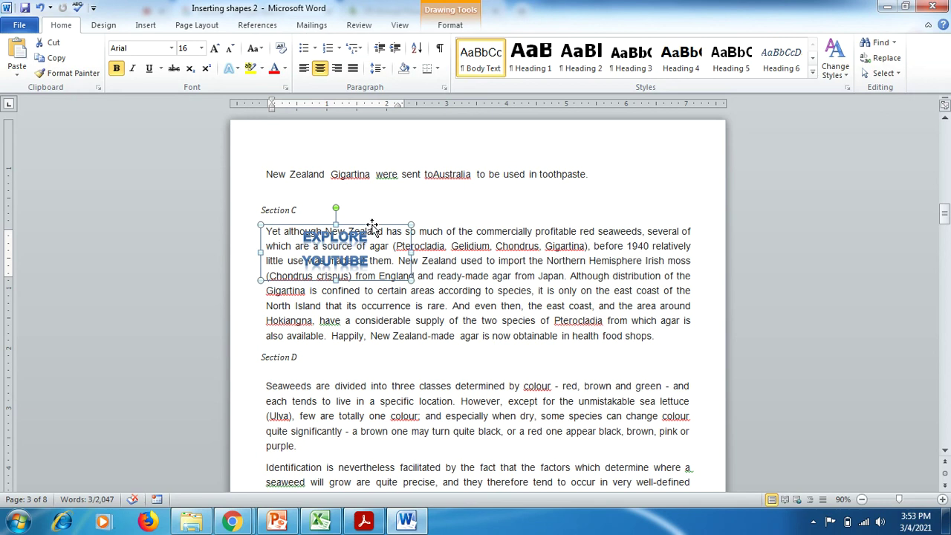
drag(371, 225, 652, 231)
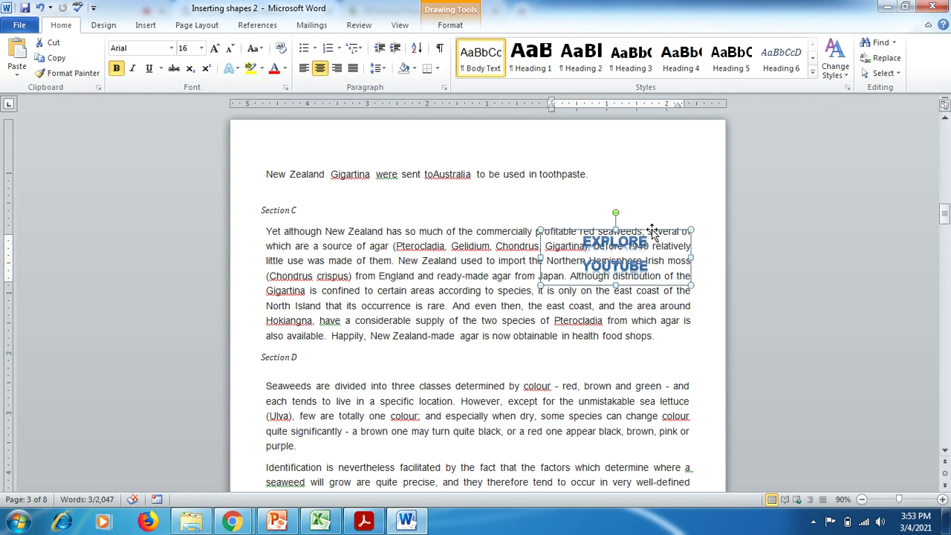
Step: Give the WordArt Square wrapping, place it at Section C's top right, then select 'Section D'
click(451, 27)
click(729, 76)
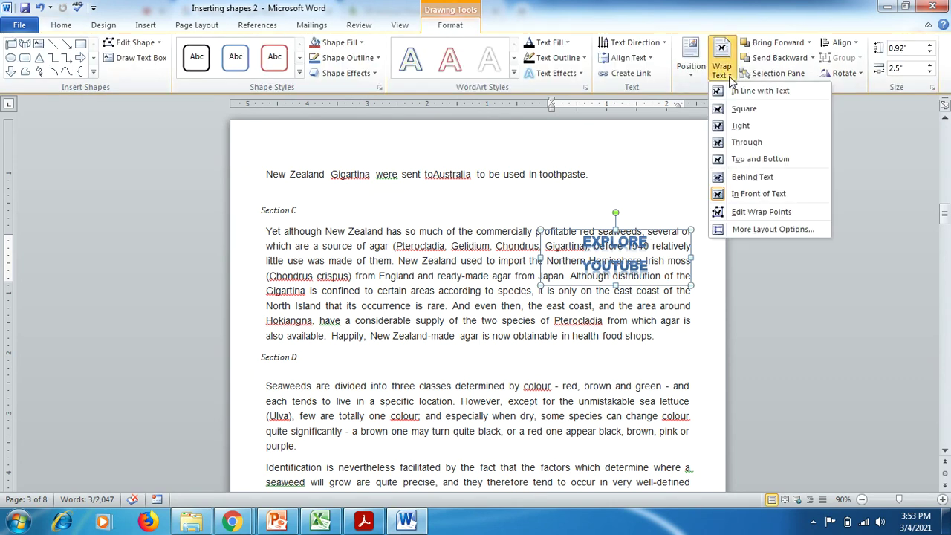
click(739, 112)
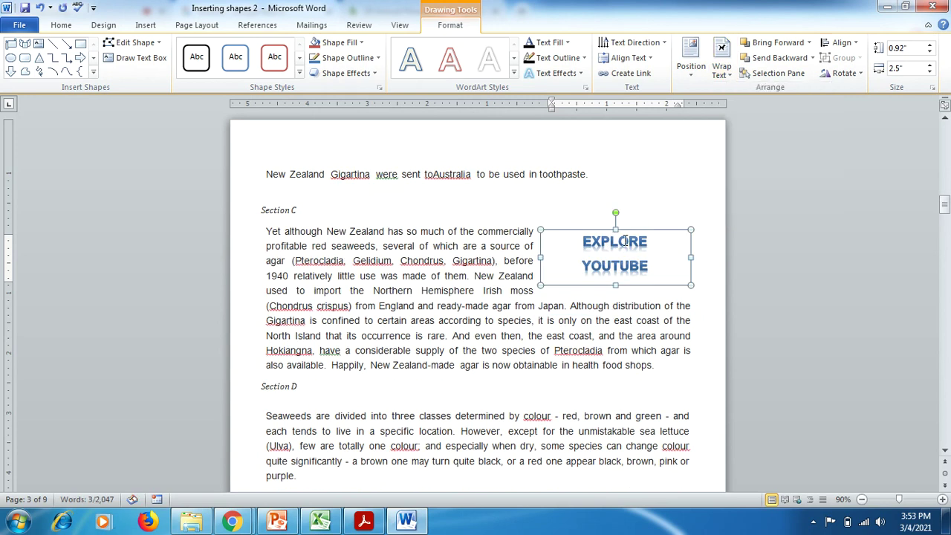
drag(633, 232, 361, 230)
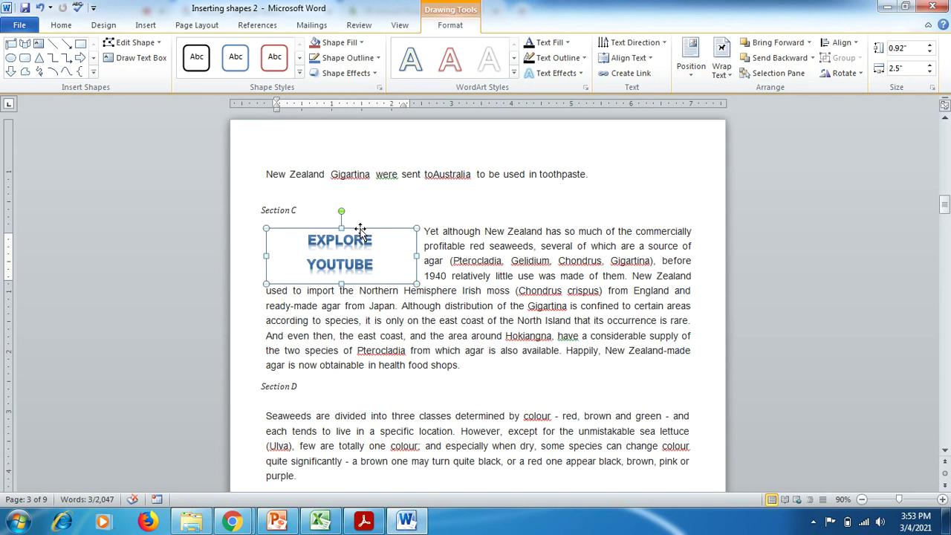
drag(361, 230, 629, 230)
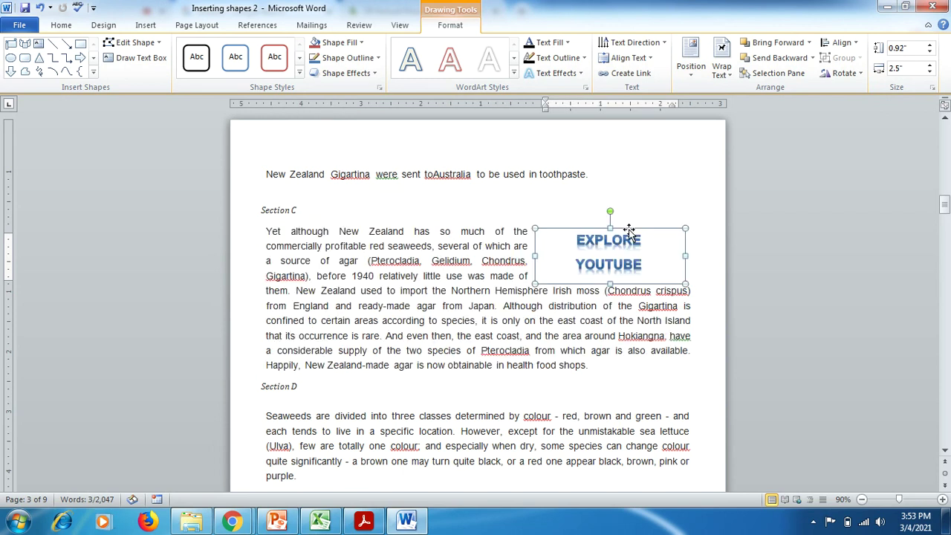
click(528, 397)
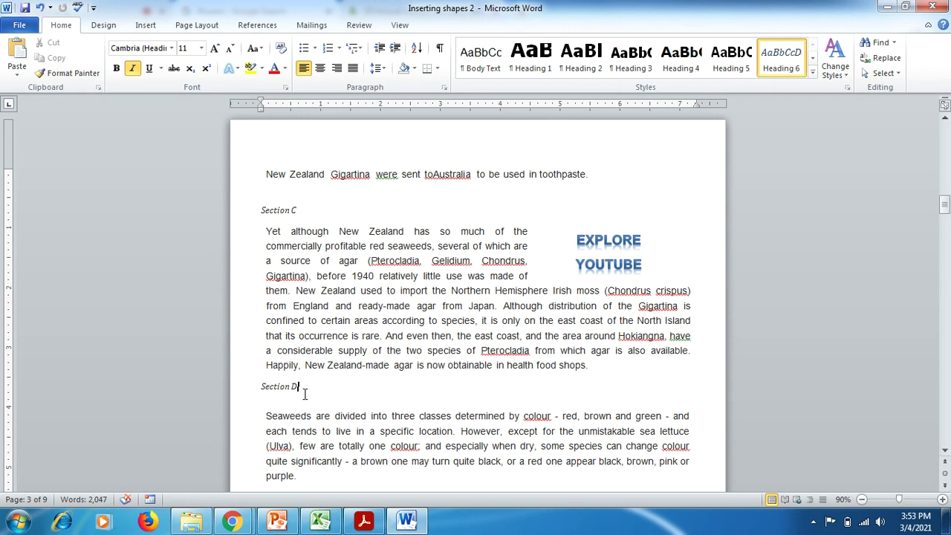
drag(303, 387, 263, 388)
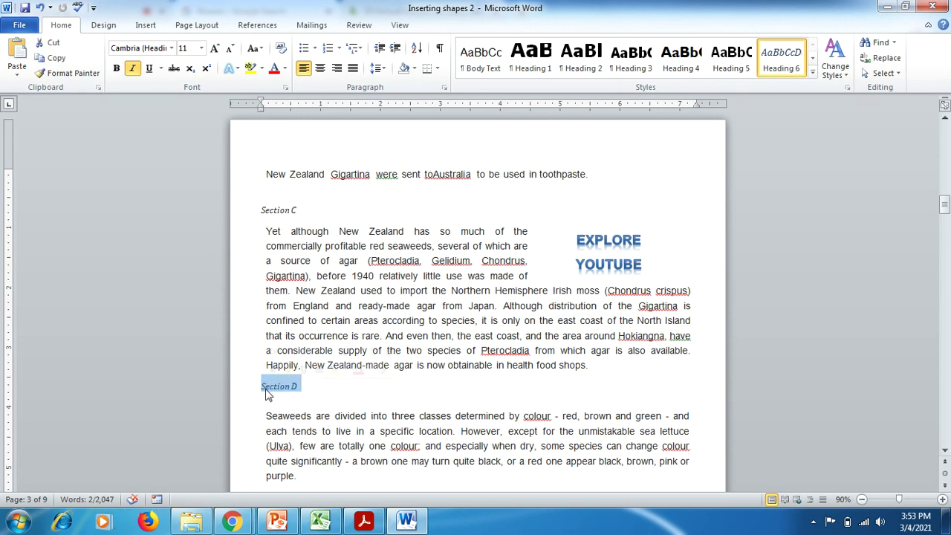
Step: Turn the Section D heading into red bevelled WordArt and move it below the food shops line
click(145, 25)
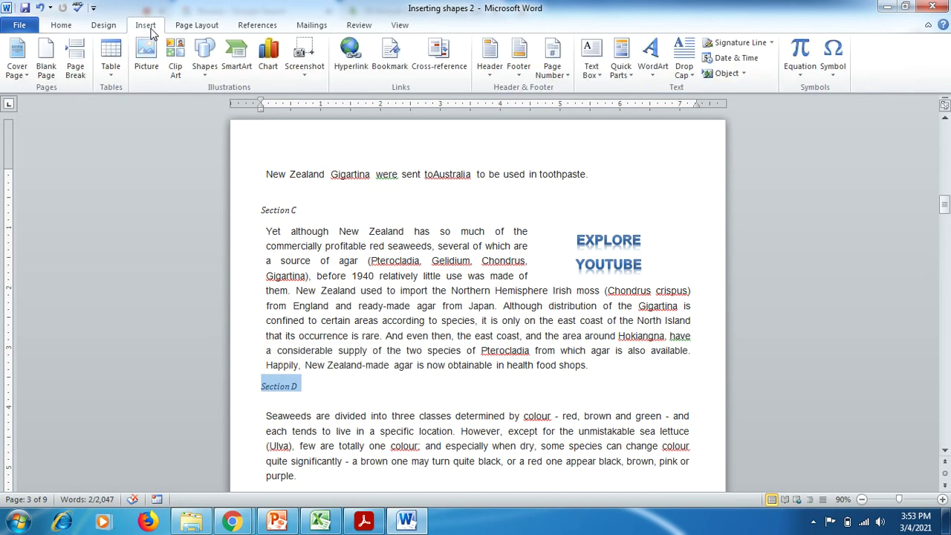
click(652, 75)
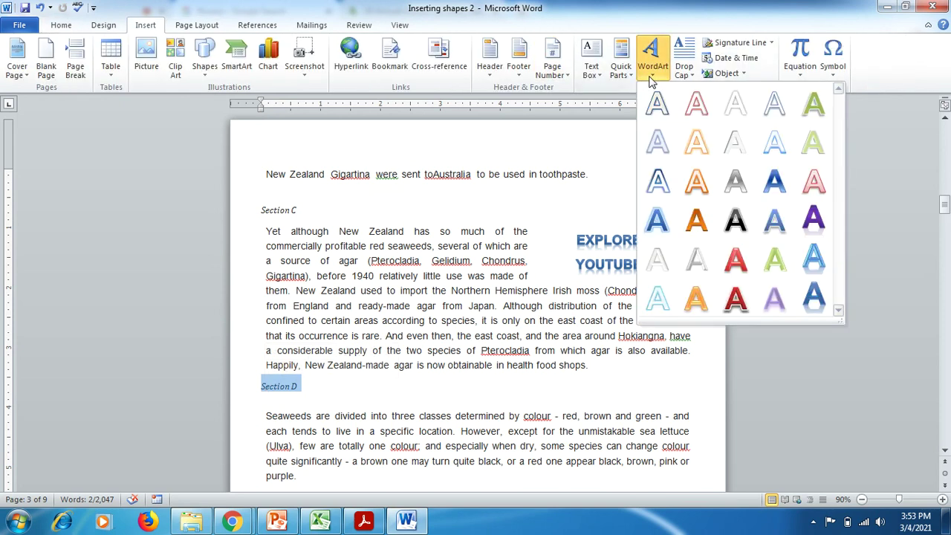
click(734, 299)
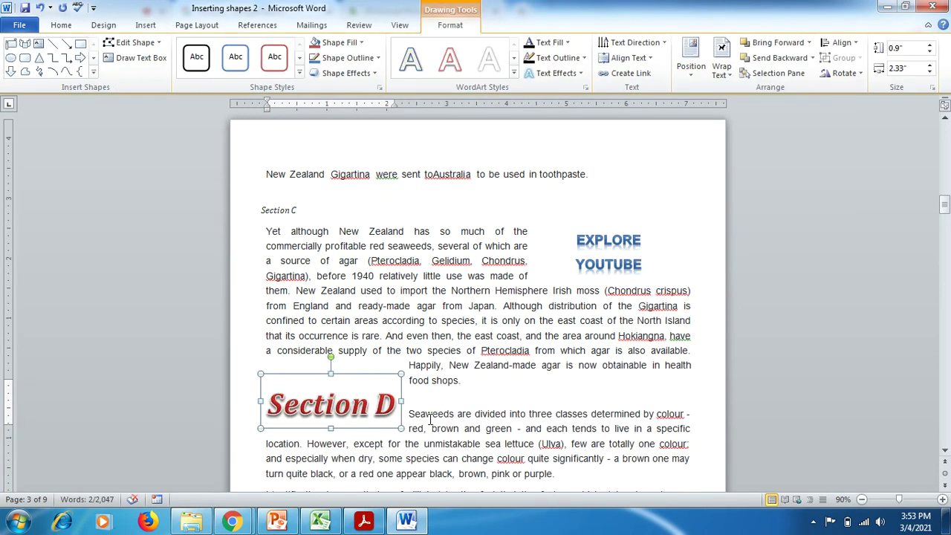
click(429, 419)
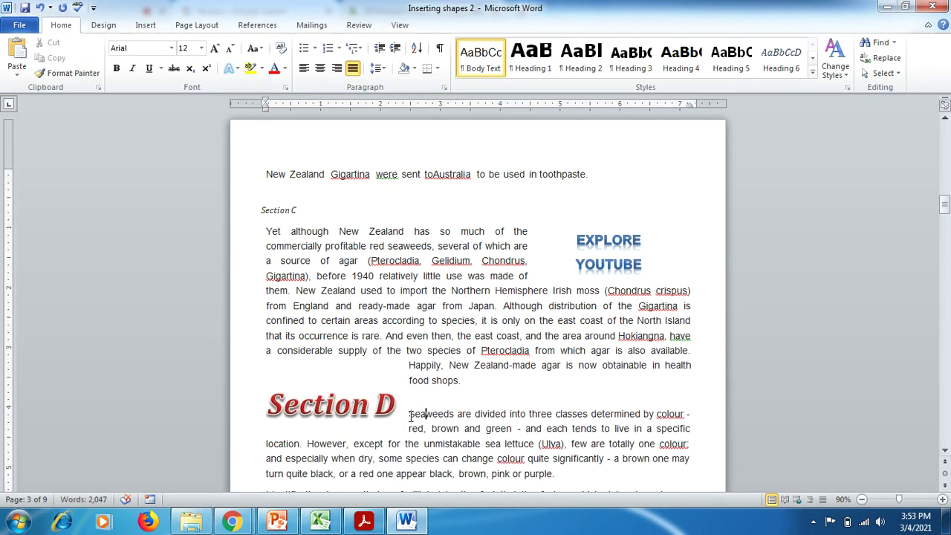
mouse_move(376, 379)
mouse_down()
mouse_move(376, 438)
mouse_move(380, 397)
mouse_up()
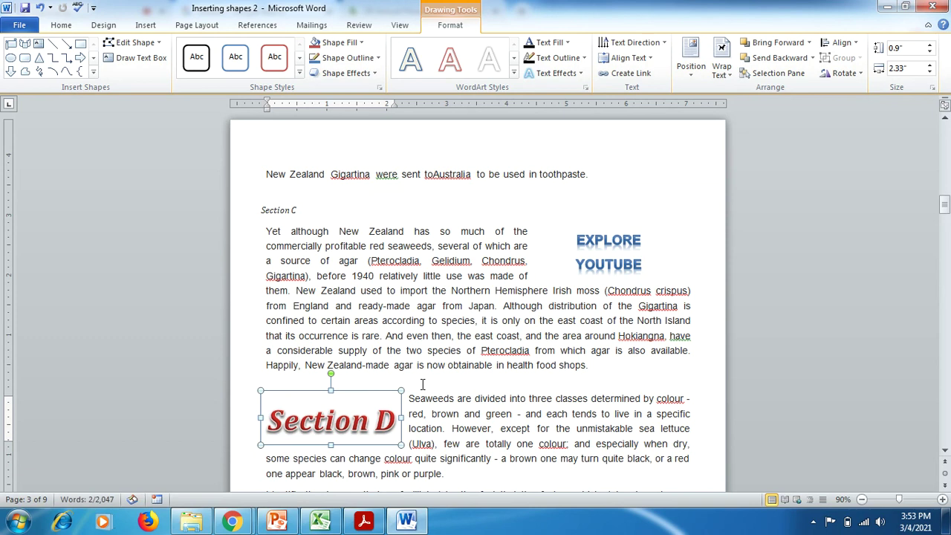
click(516, 396)
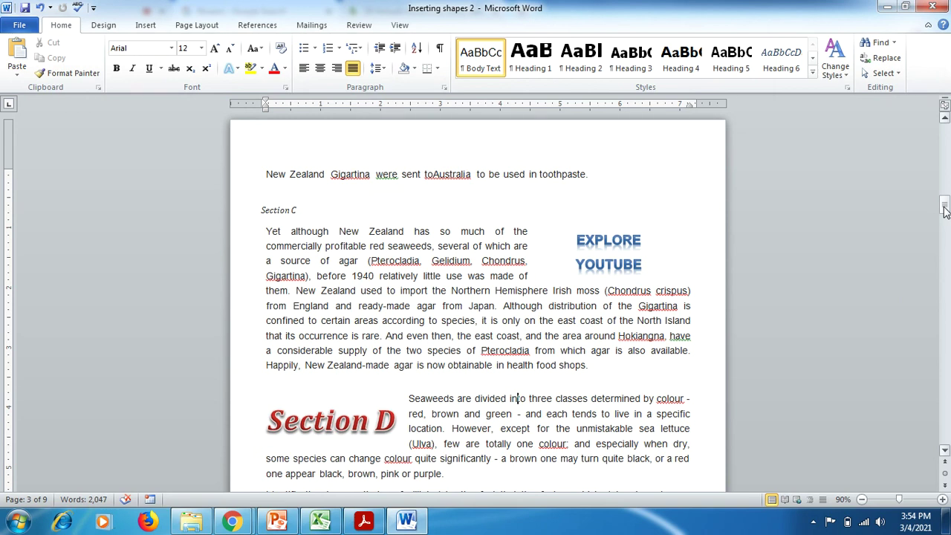
drag(945, 209, 944, 223)
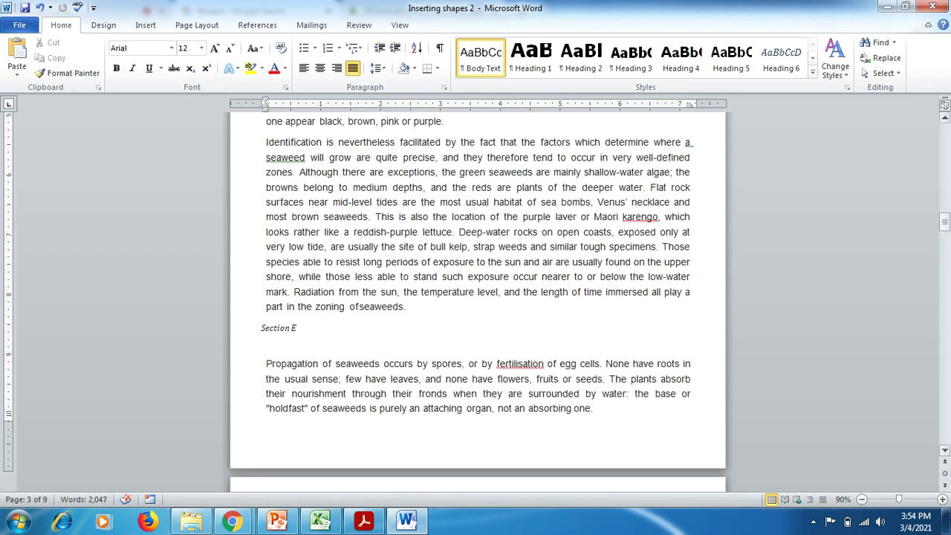
click(278, 520)
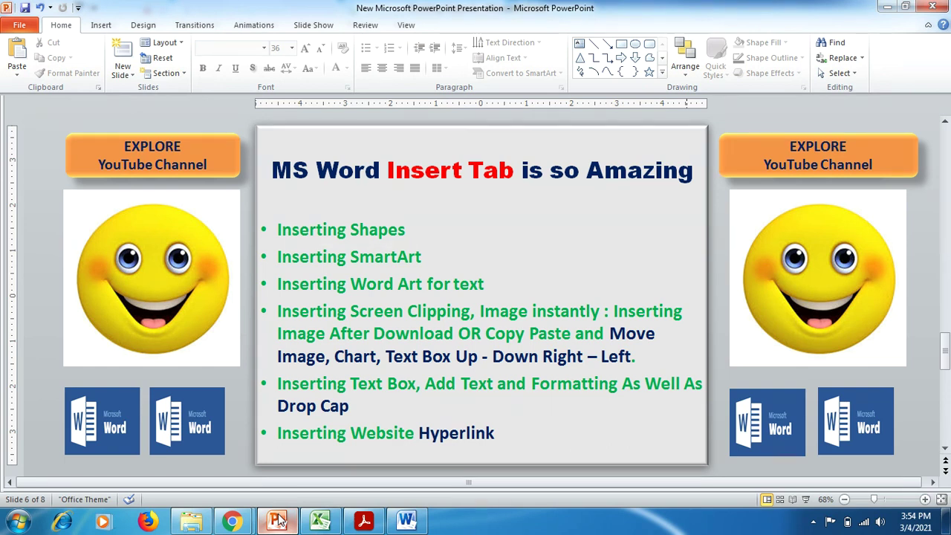
click(278, 520)
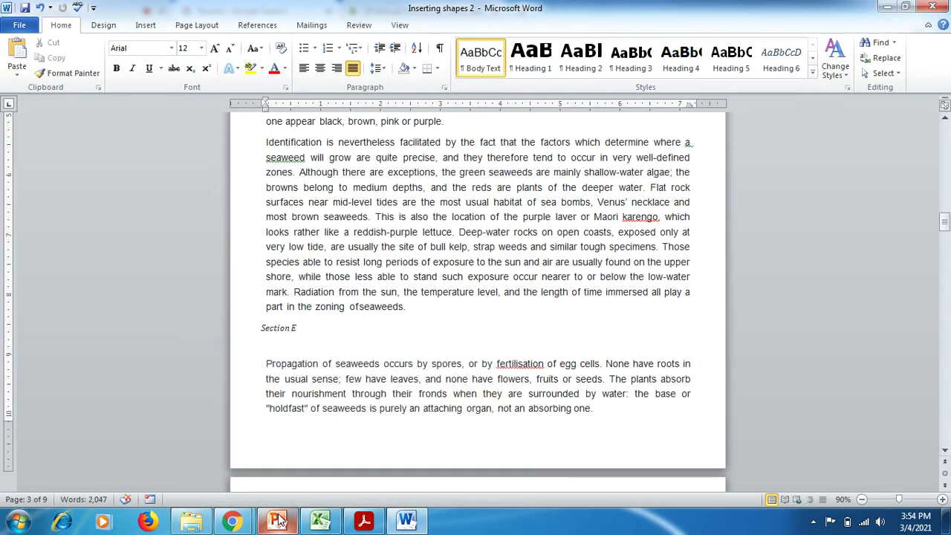
mouse_move(234, 522)
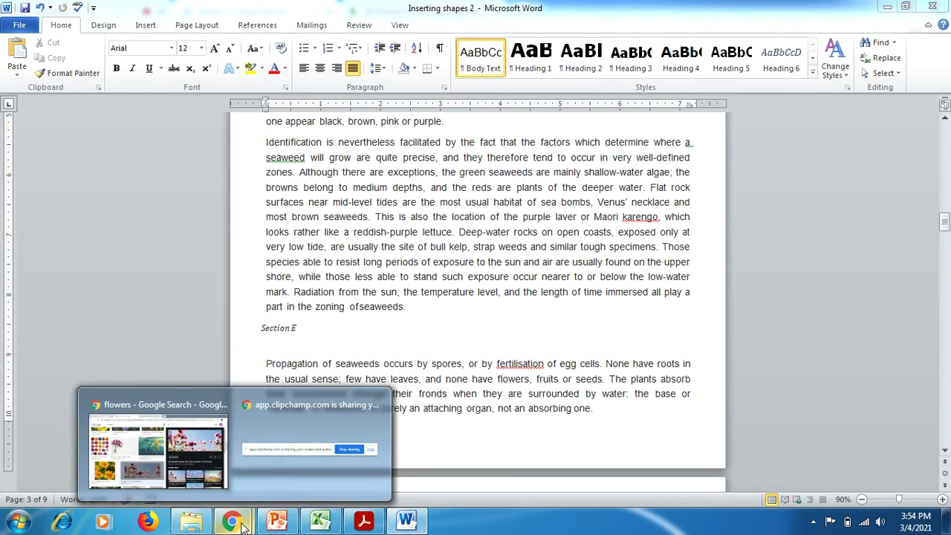
click(197, 446)
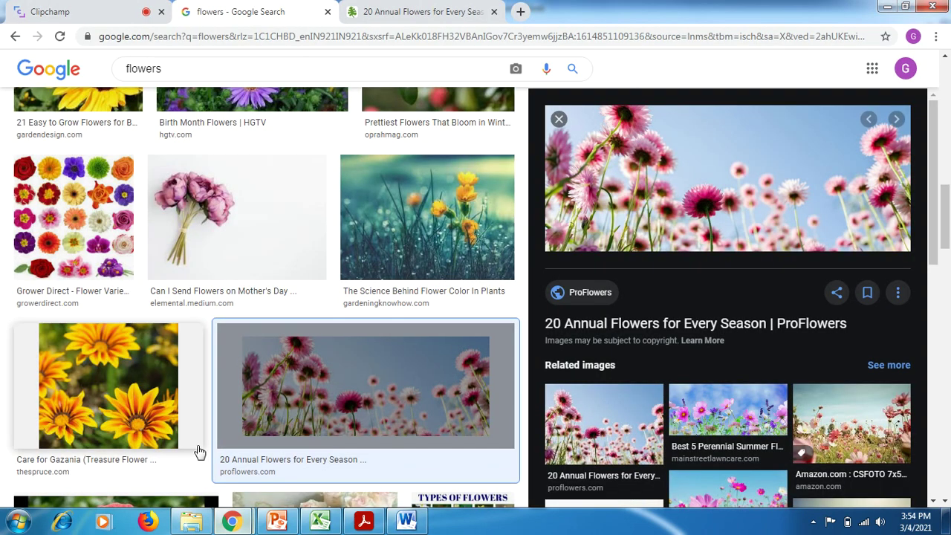
right_click(599, 159)
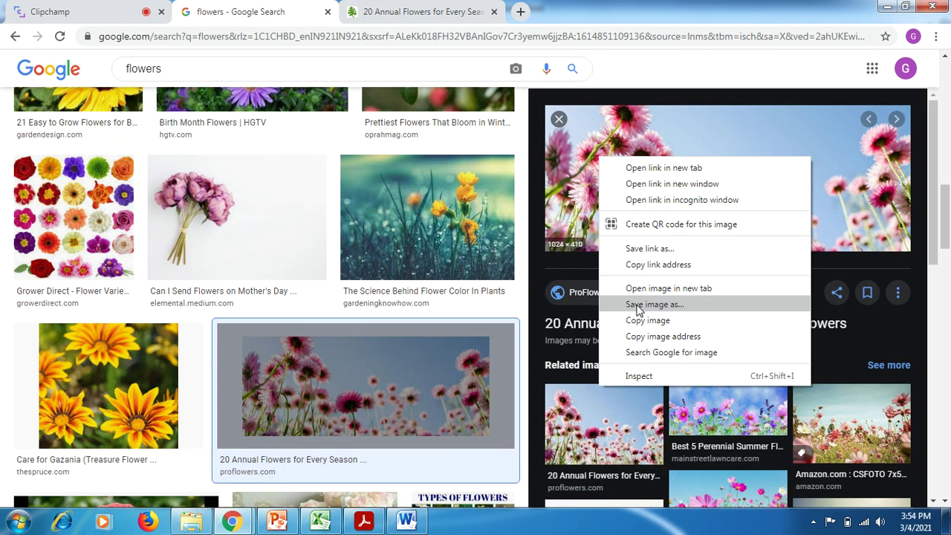
click(417, 520)
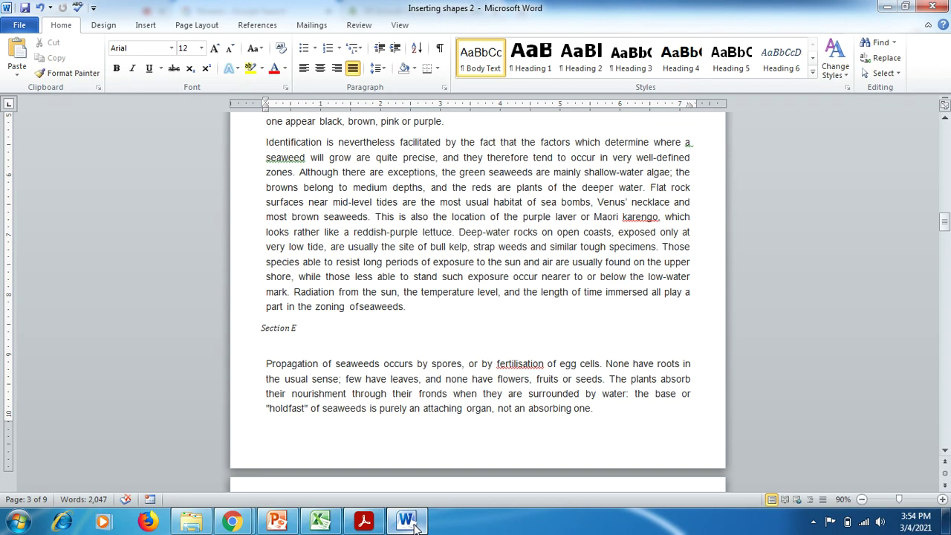
Step: Add an empty line below the Section F heading
drag(946, 223, 946, 240)
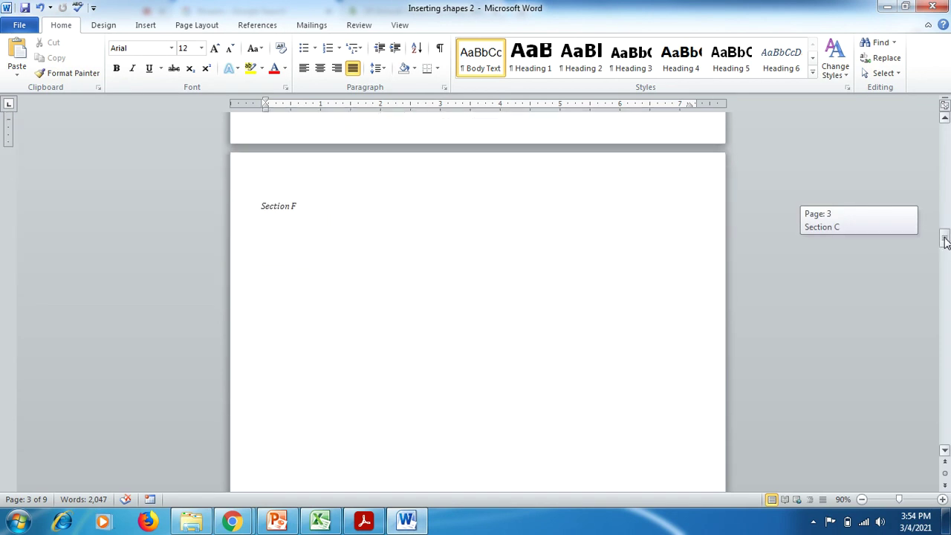
click(311, 214)
key(Return)
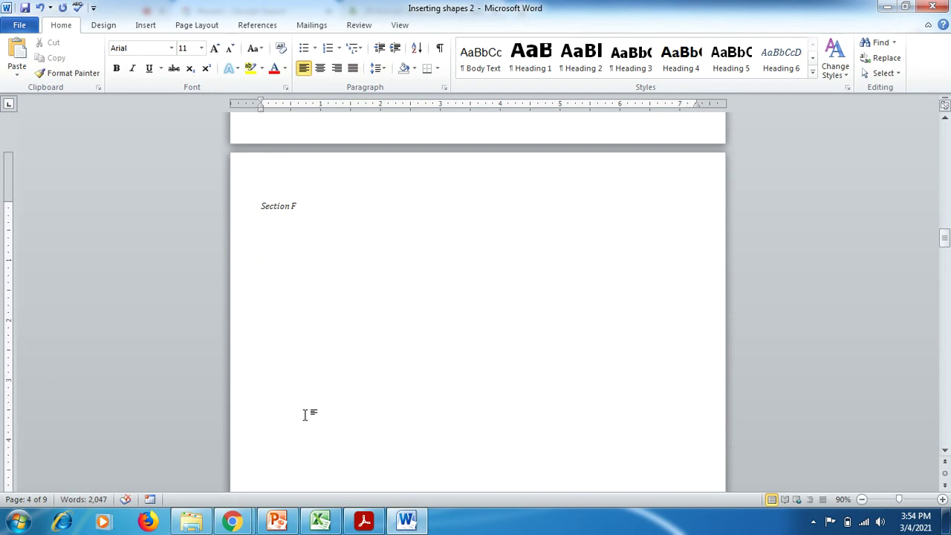
Step: Check the Excel Mail Merge List spreadsheet, then return to the Word document
click(319, 521)
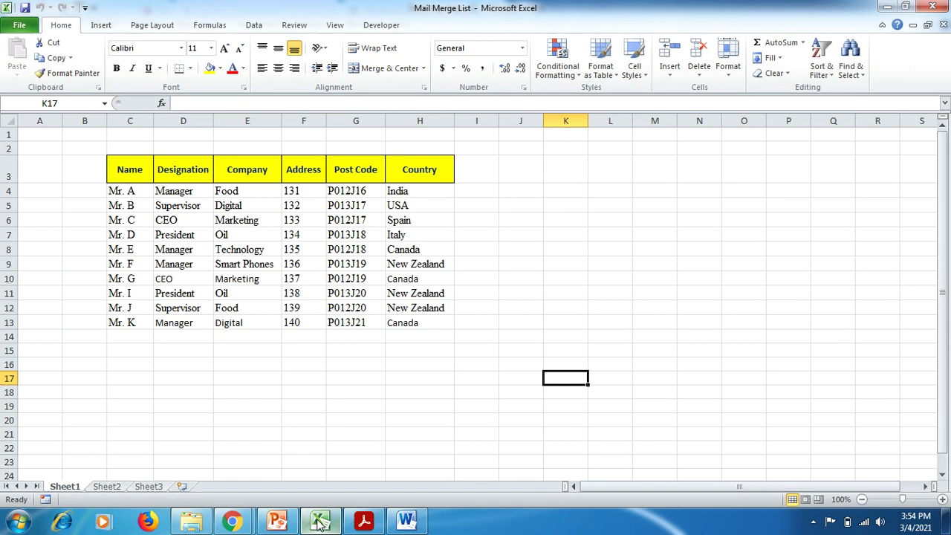
click(407, 522)
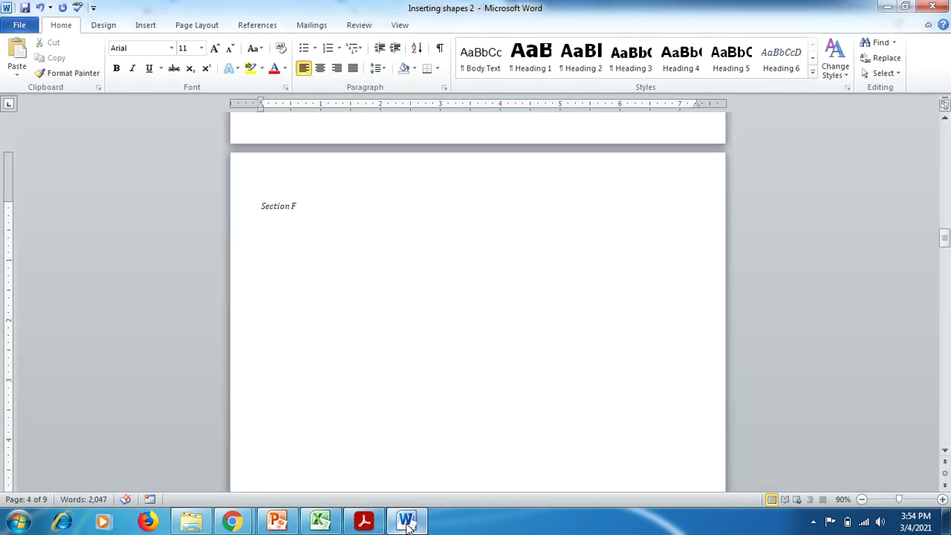
click(321, 521)
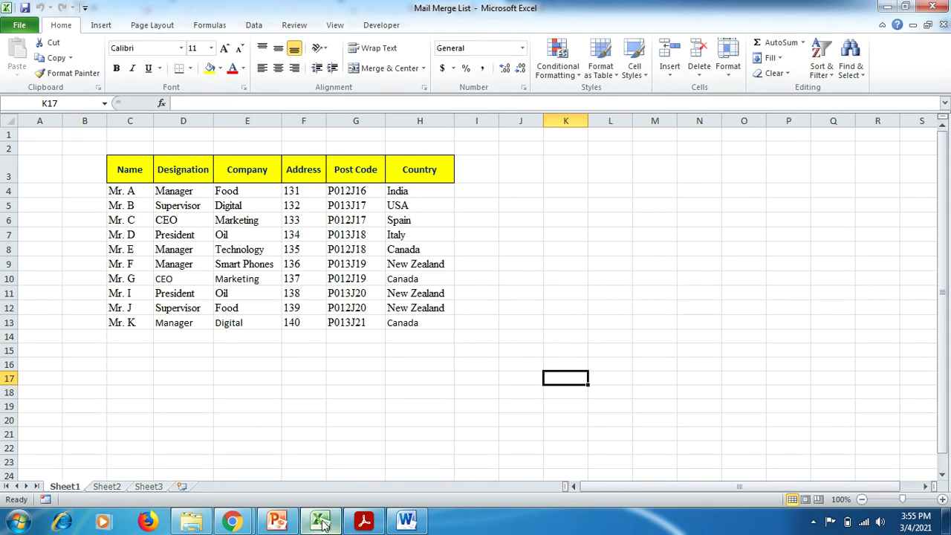
mouse_move(322, 524)
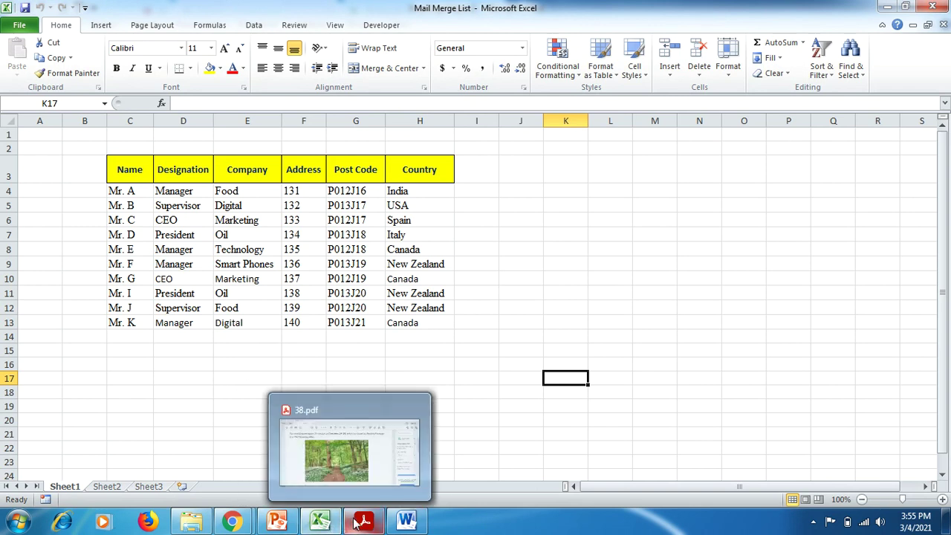
mouse_move(400, 522)
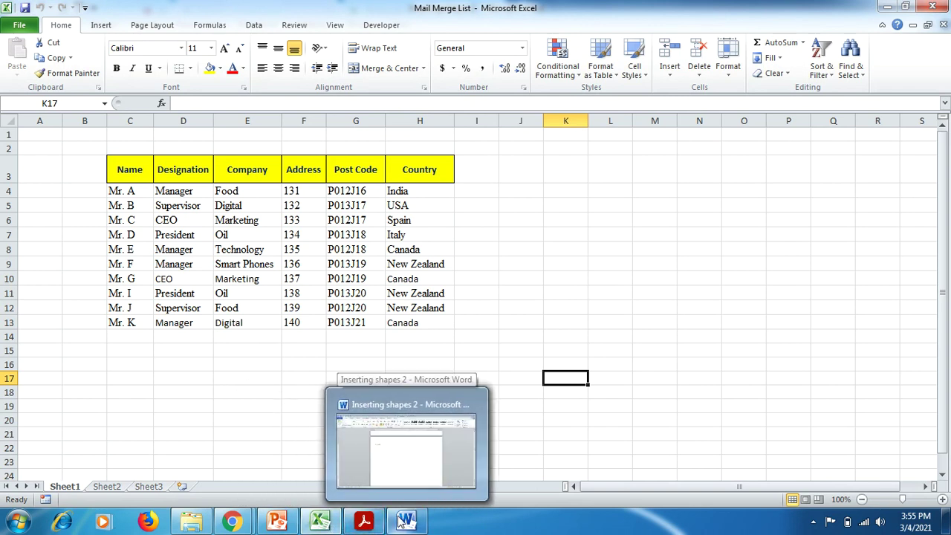
click(400, 522)
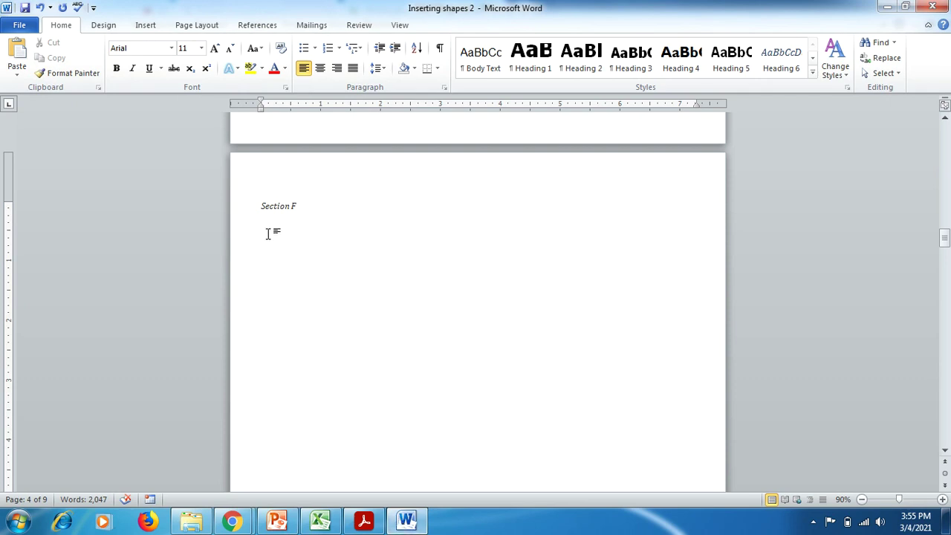
click(148, 26)
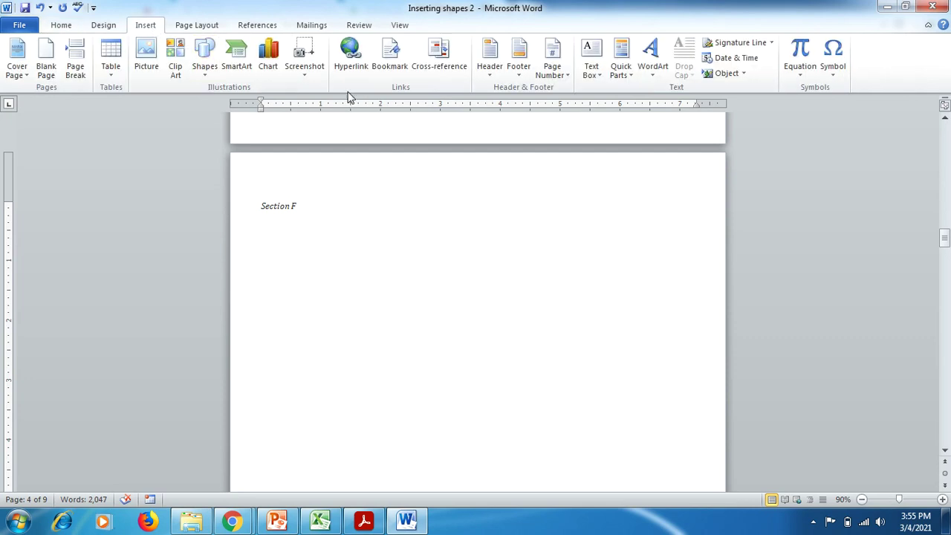
Step: Insert a screenshot of the Excel Mail Merge List window under Section F
click(318, 77)
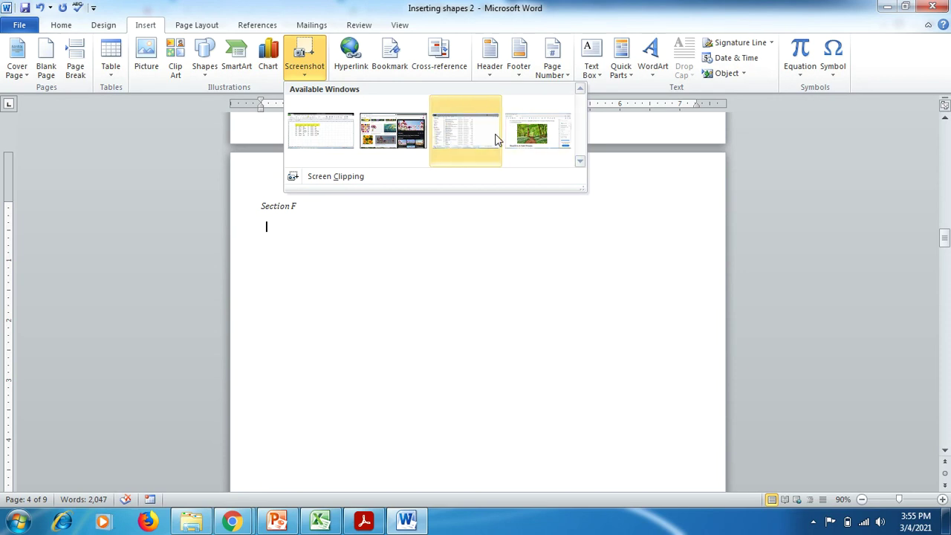
click(332, 131)
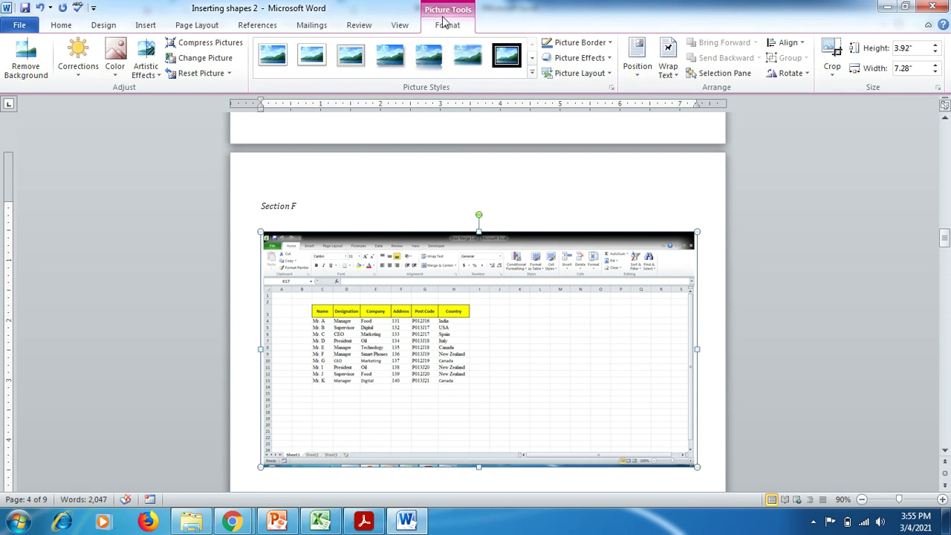
Step: Crop all four sides of the screenshot down to the yellow-headed name and country table
click(834, 50)
drag(468, 262, 463, 299)
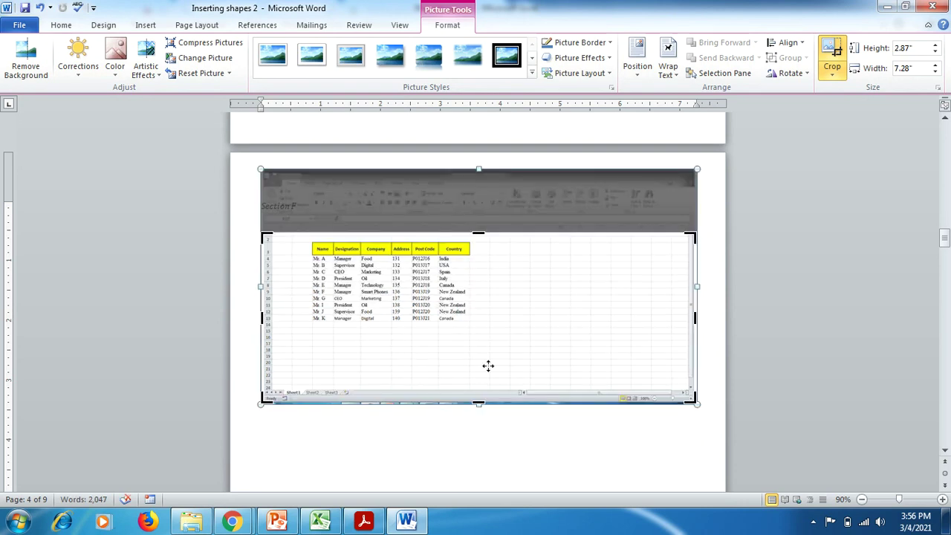
drag(480, 400, 473, 332)
drag(699, 280, 485, 288)
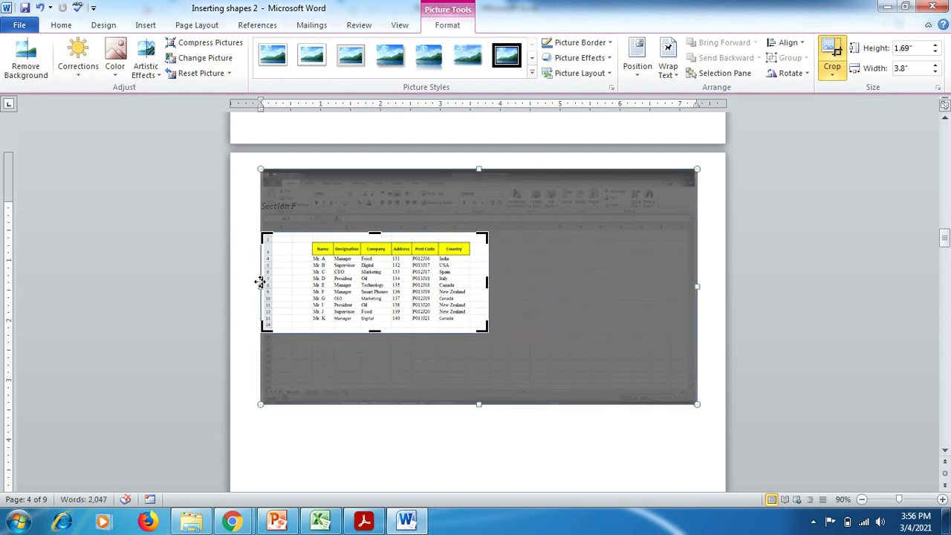
drag(260, 281, 301, 285)
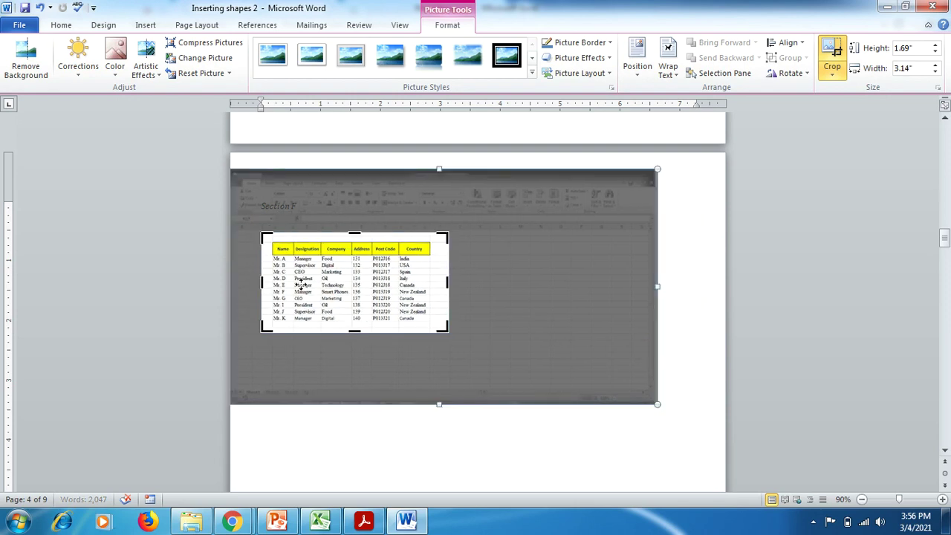
click(507, 439)
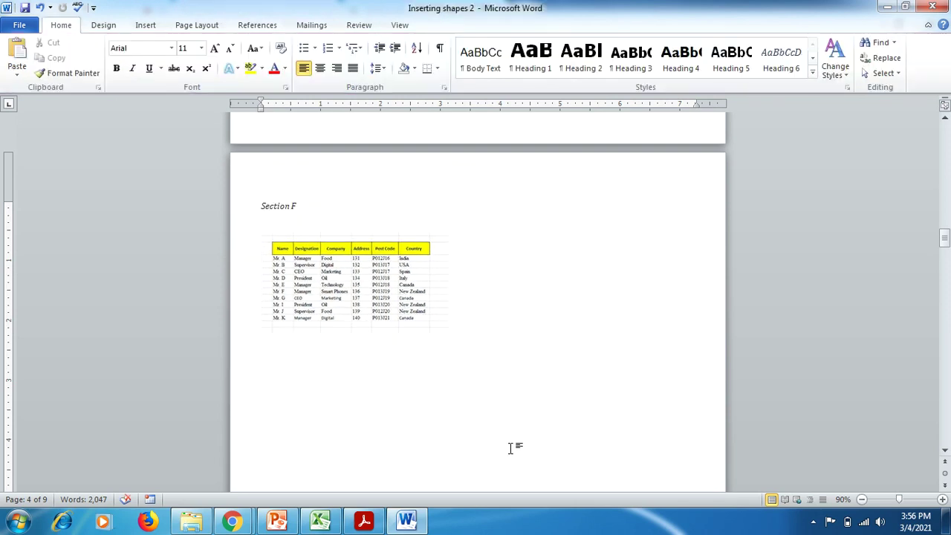
Step: Set the cropped table picture to Square wrapping and place it below Section F on the left
click(383, 311)
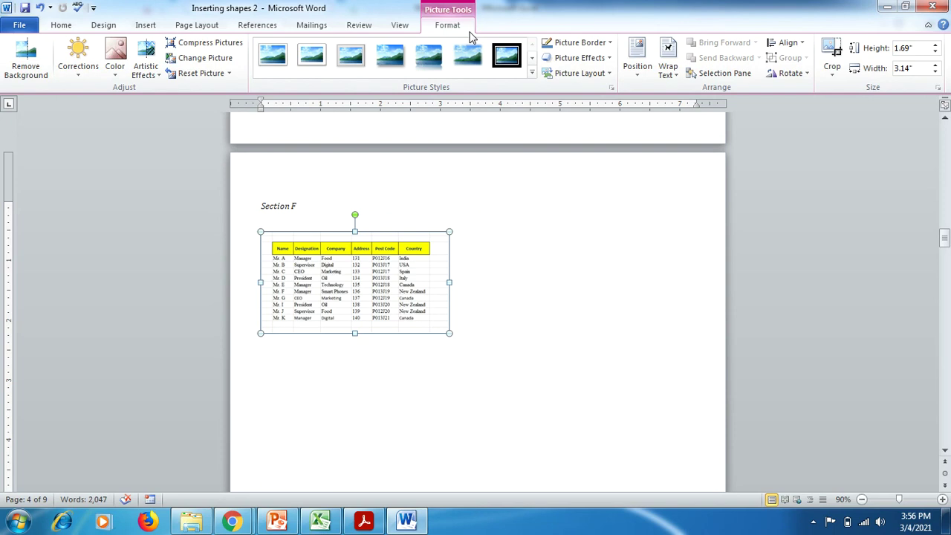
click(667, 67)
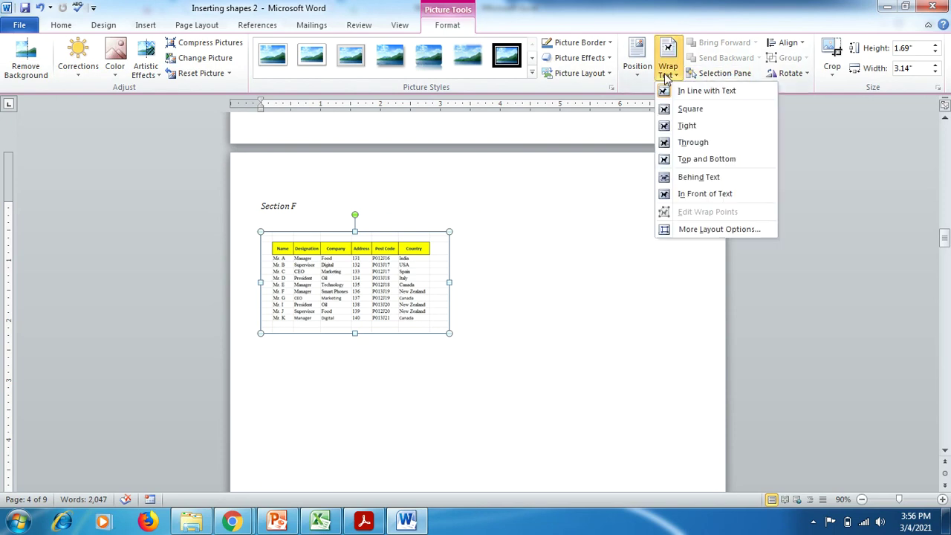
click(682, 111)
drag(417, 253, 637, 241)
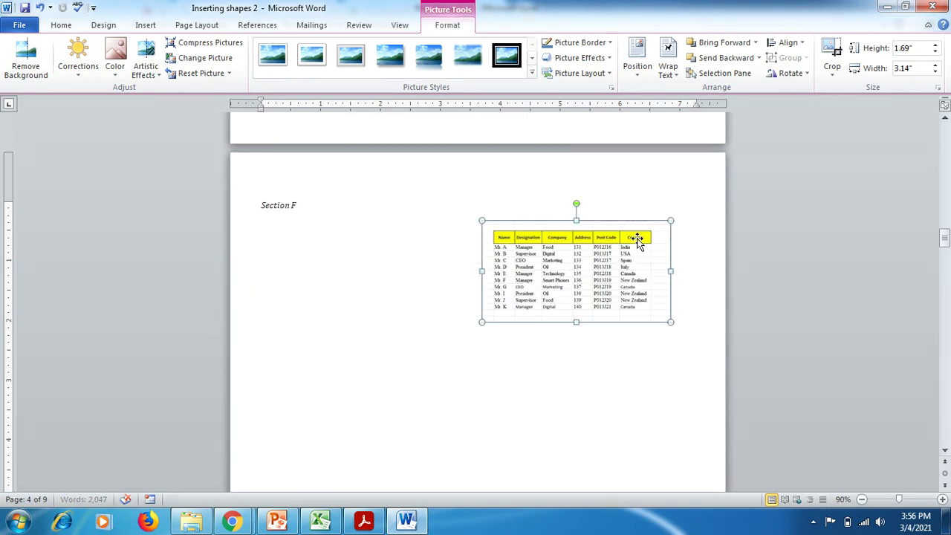
drag(600, 272, 371, 383)
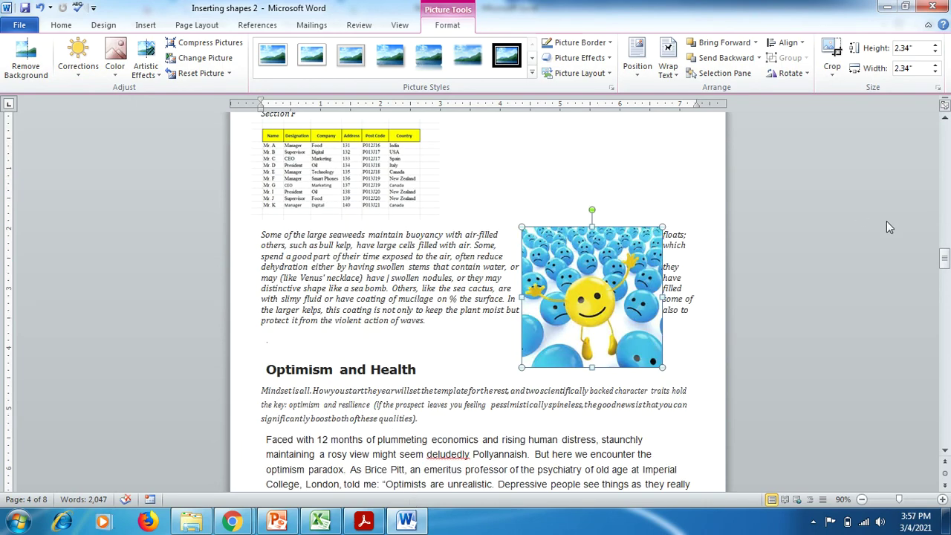
mouse_move(944, 258)
mouse_down()
mouse_move(945, 321)
mouse_move(946, 301)
mouse_up()
Step: Add two blank lines after 'to see the sunny side.' and place the cursor on the first
click(491, 256)
key(Return)
key(Return)
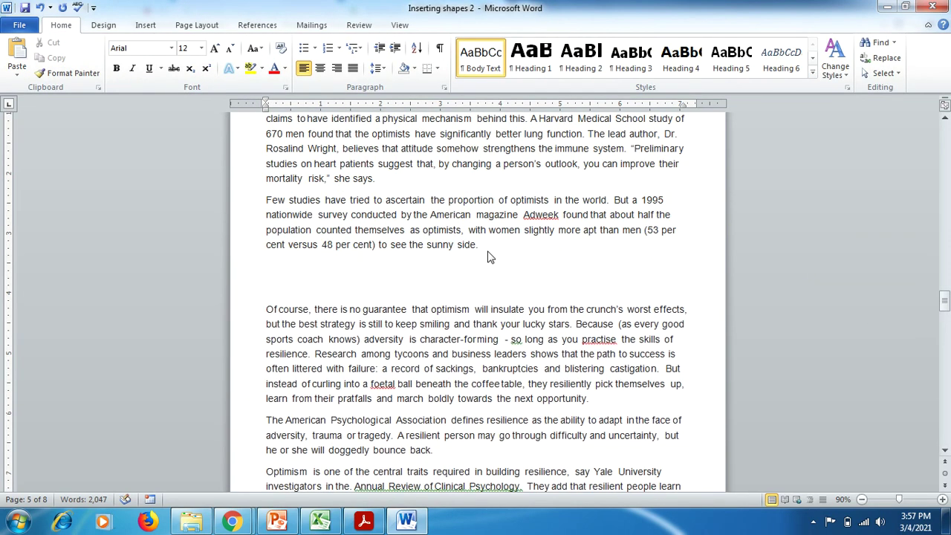
click(276, 264)
Step: Bring up the PowerPoint slide, then return to Word and list the windows available for Screenshot
click(275, 522)
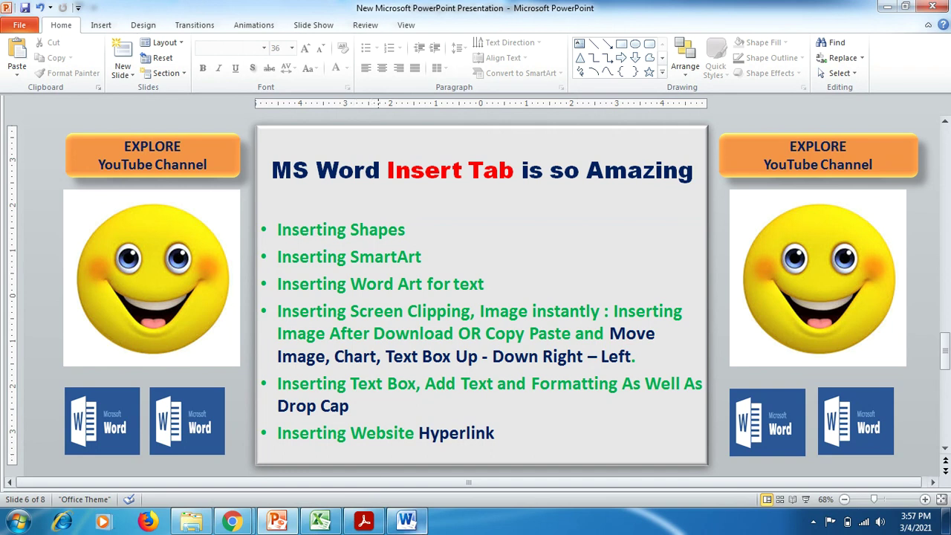
click(406, 522)
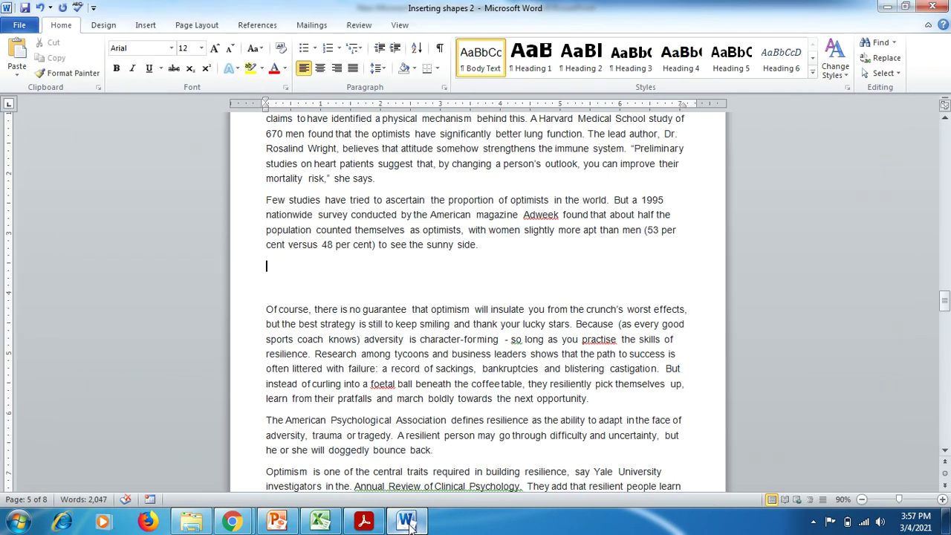
click(146, 26)
click(303, 74)
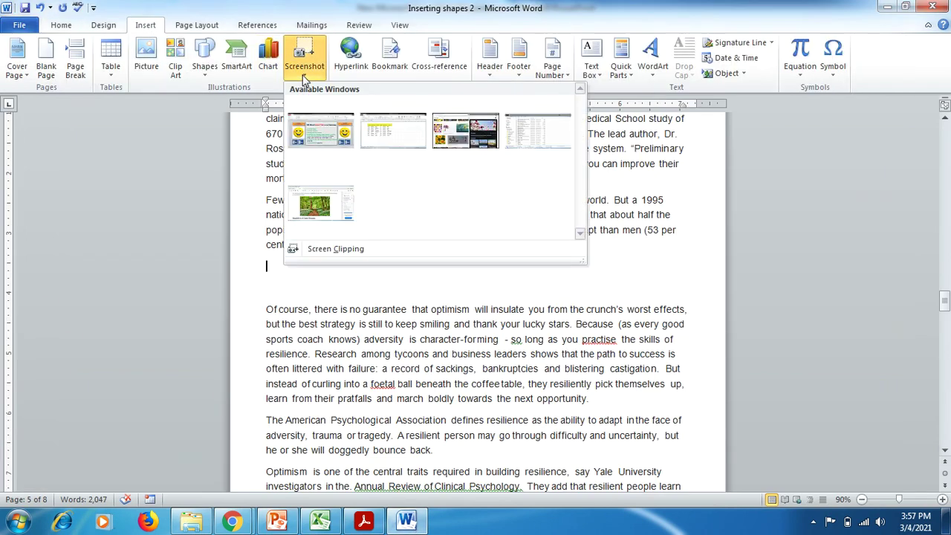
Step: Screen-clip the PowerPoint slide's title and bullet list into the Word document
click(332, 250)
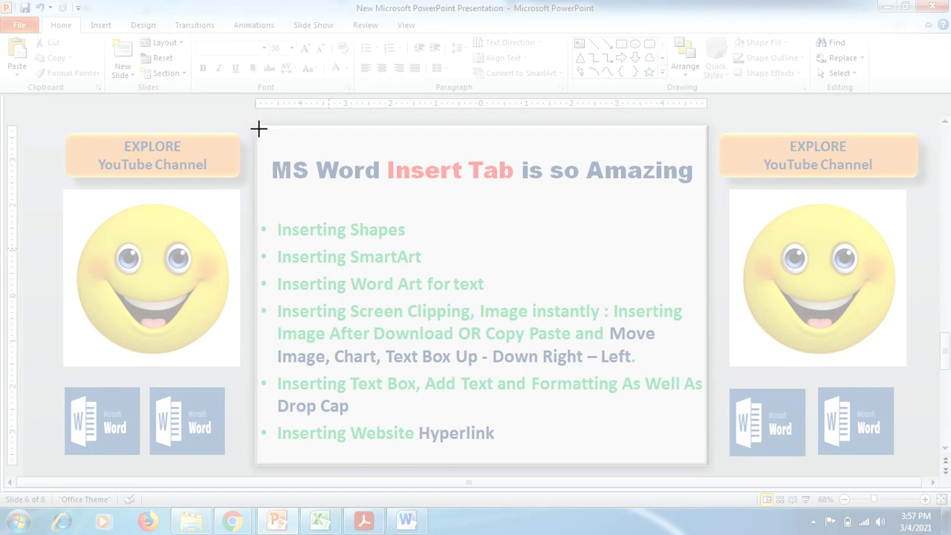
drag(256, 126, 711, 462)
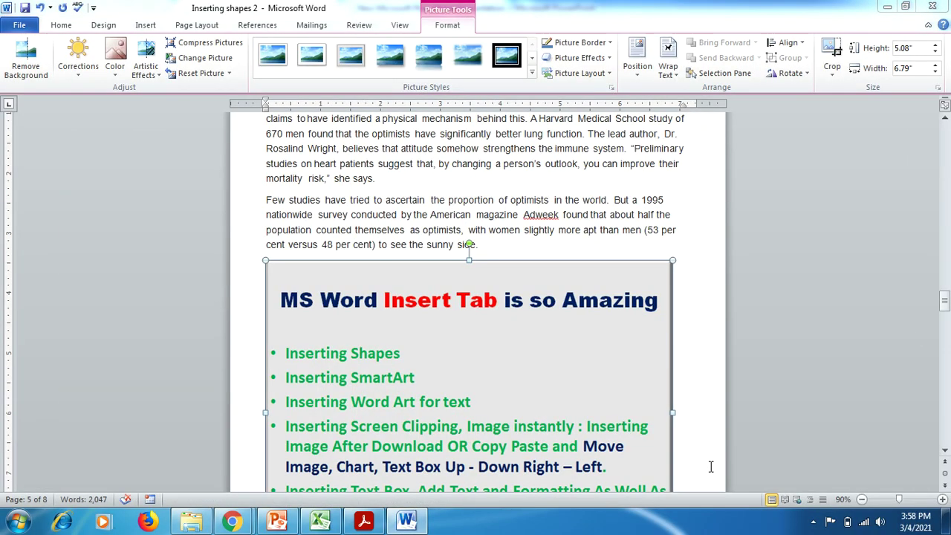
Step: Set the slide image's text wrapping to Square
drag(946, 302, 947, 314)
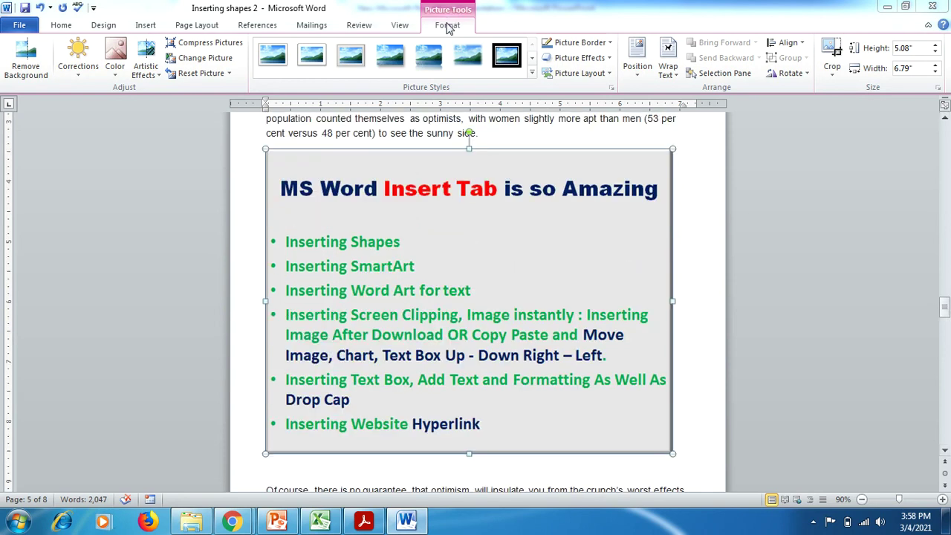
click(667, 68)
click(690, 109)
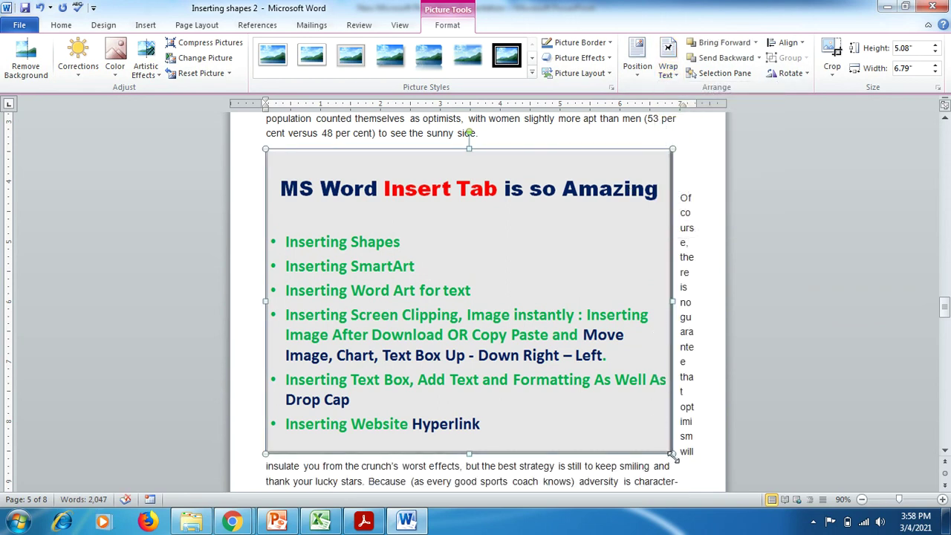
Step: Shrink the slide image to 3.24 by 4.33 inches and position it beside 'Of course'
drag(672, 453, 527, 344)
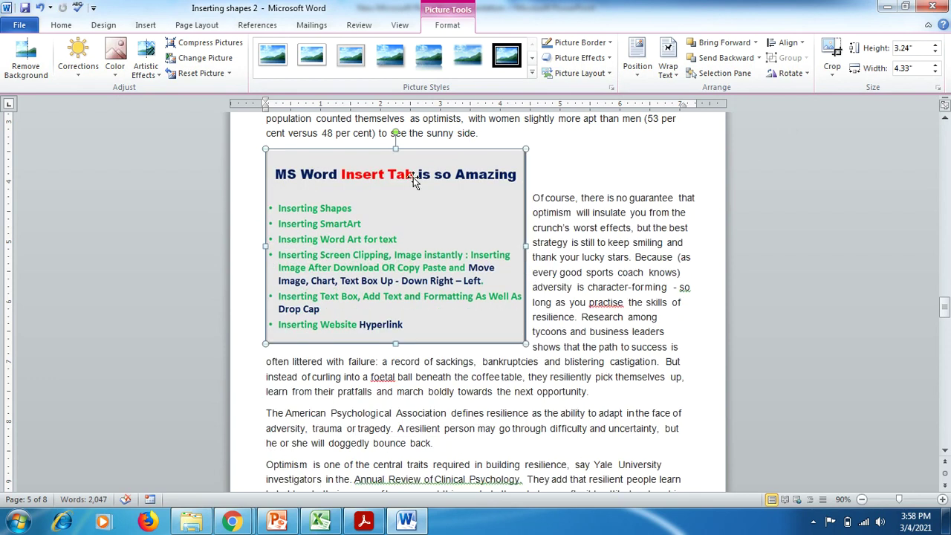
drag(414, 182, 410, 292)
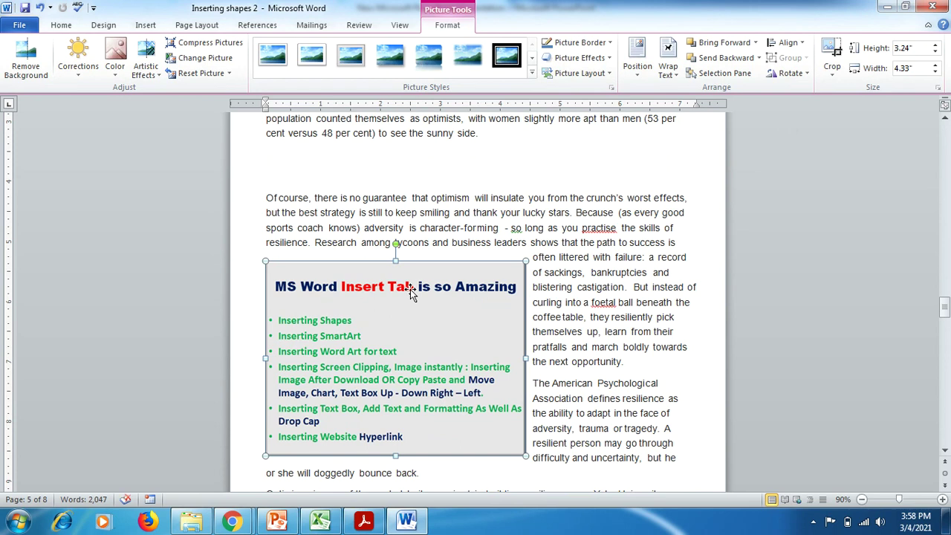
drag(410, 289, 403, 226)
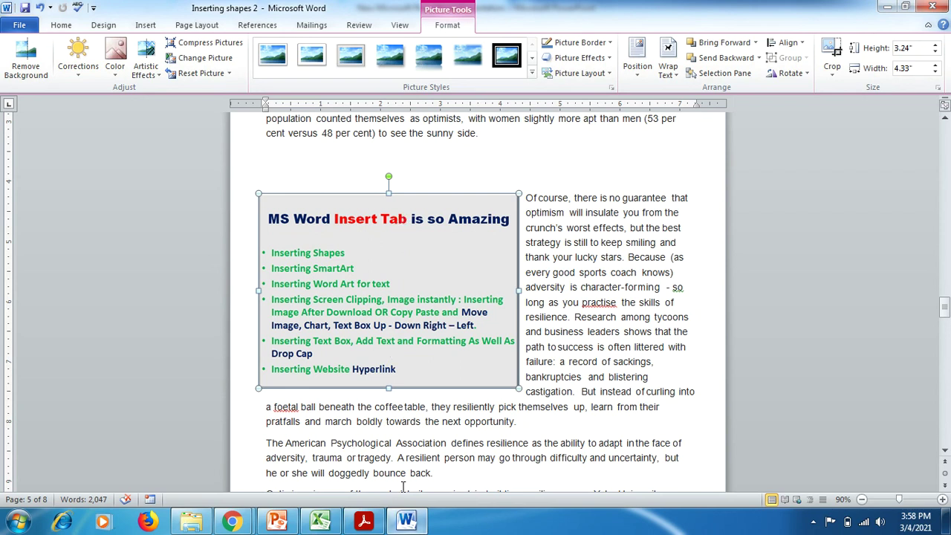
drag(946, 308, 945, 321)
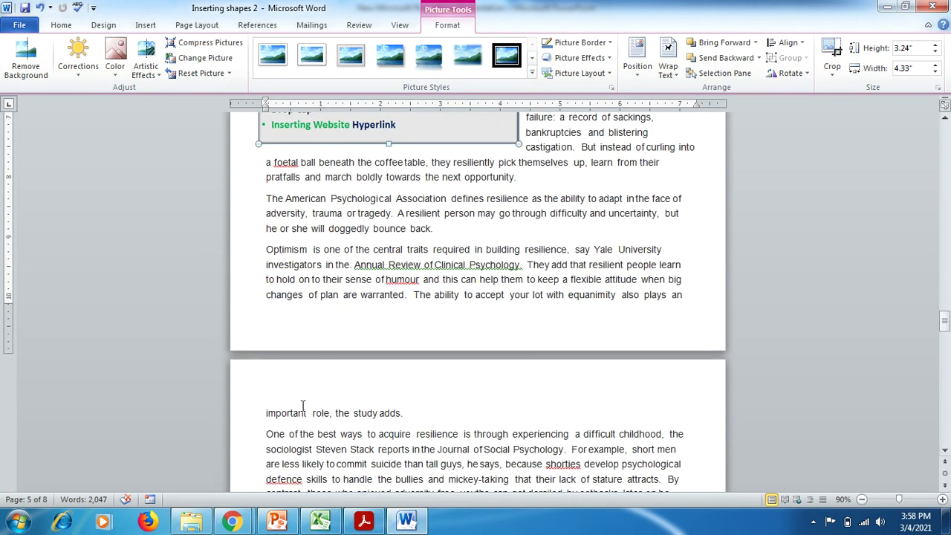
Step: Insert two blank lines above 'One of the best ways' and list the windows available for Screenshot
click(270, 433)
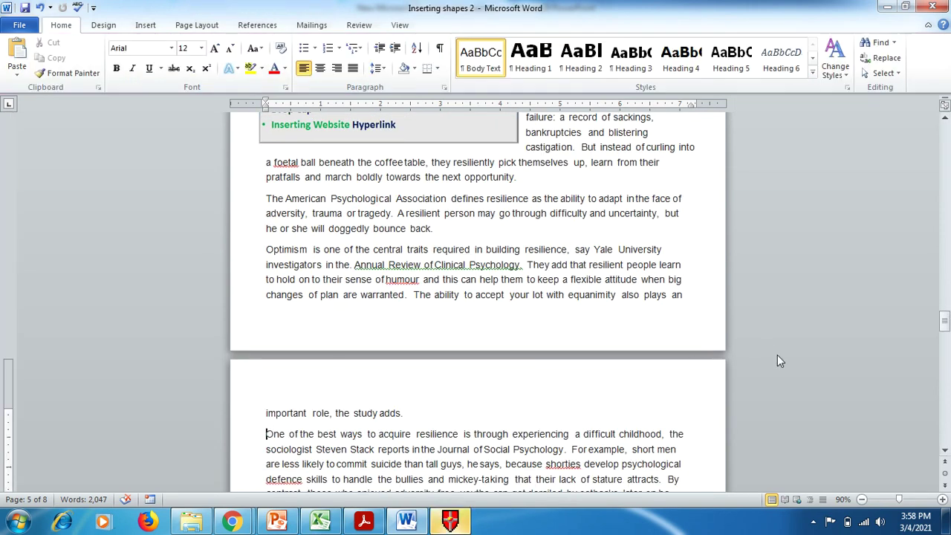
drag(946, 325, 946, 341)
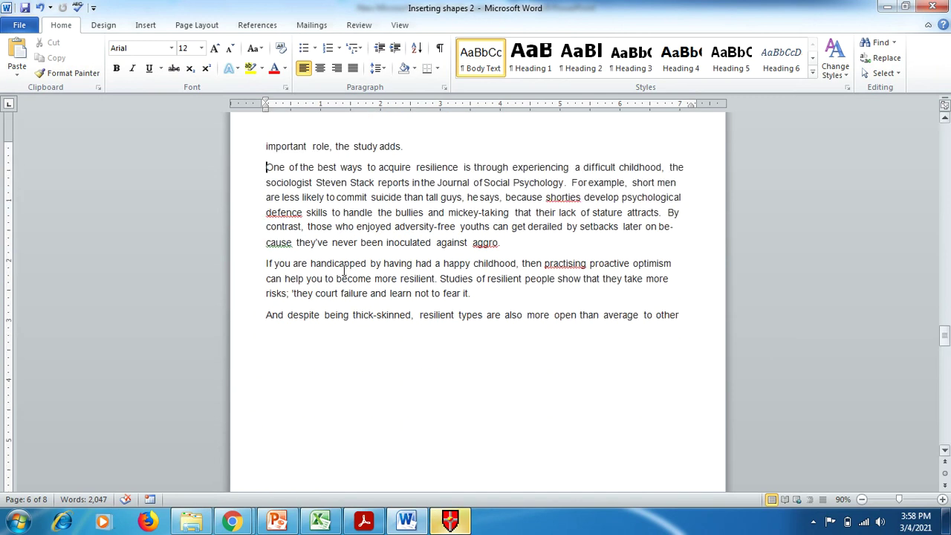
key(Return)
key(Return)
click(281, 169)
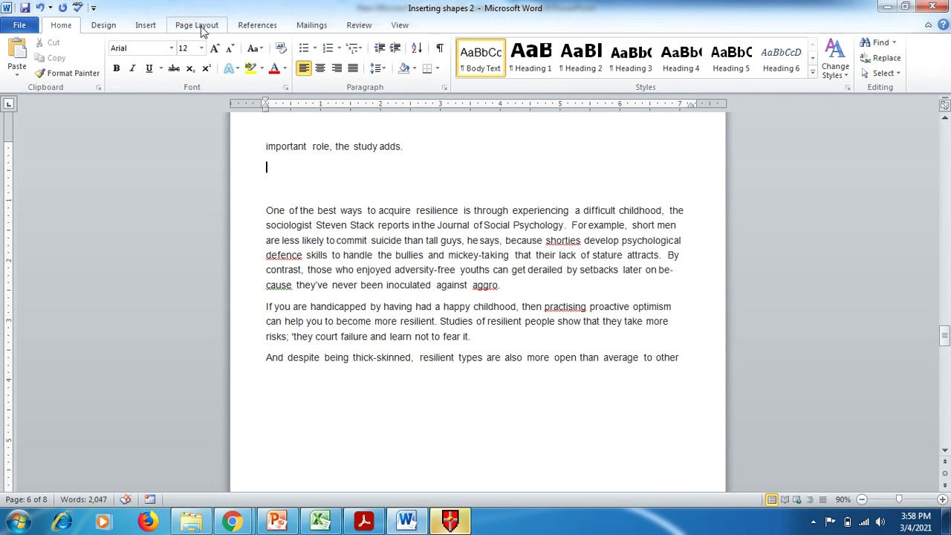
click(146, 25)
click(310, 68)
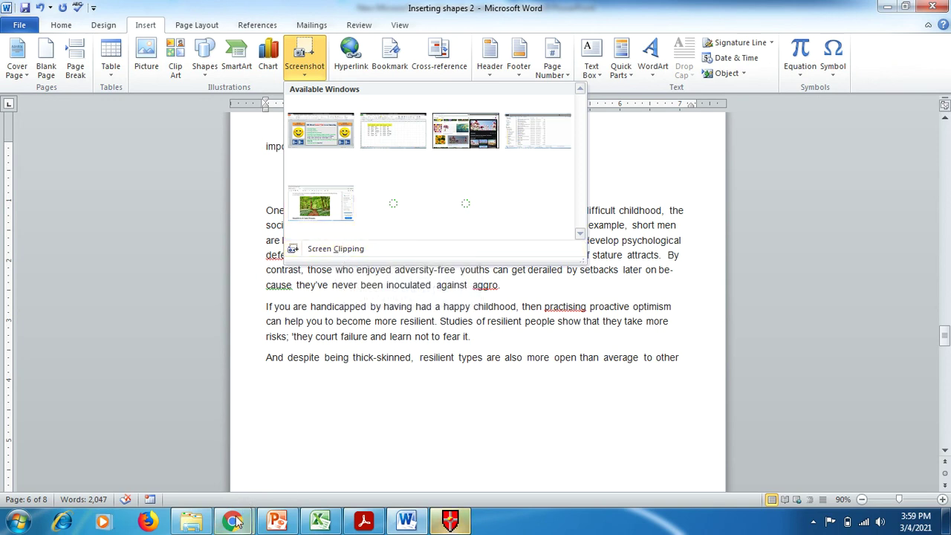
Step: Show the Chrome flowers search results, then screen-clip the yellow flowers photo into Word
mouse_move(236, 523)
click(174, 437)
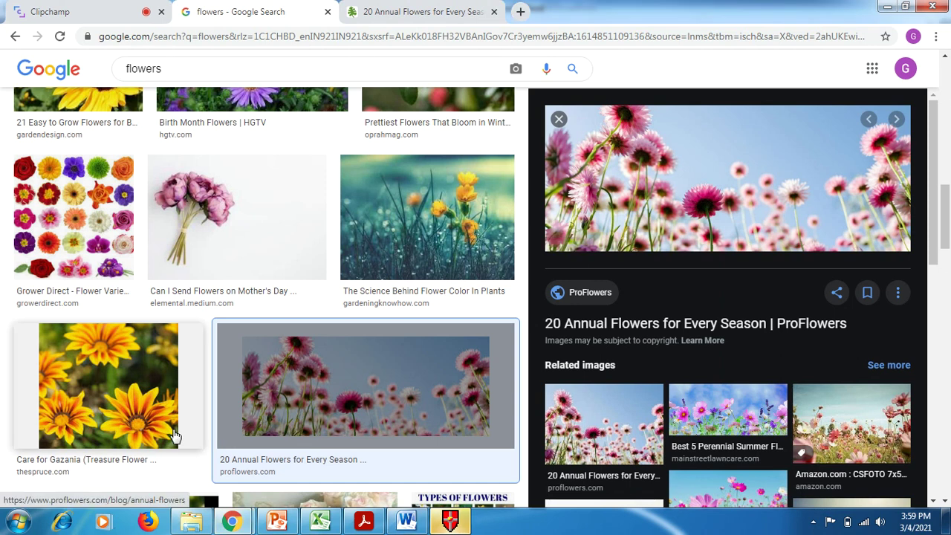
click(405, 524)
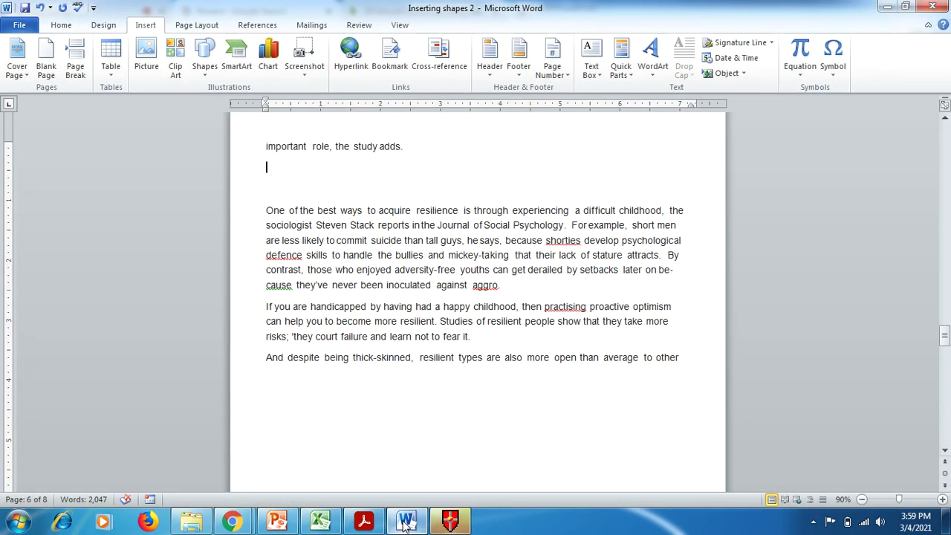
click(300, 74)
click(335, 249)
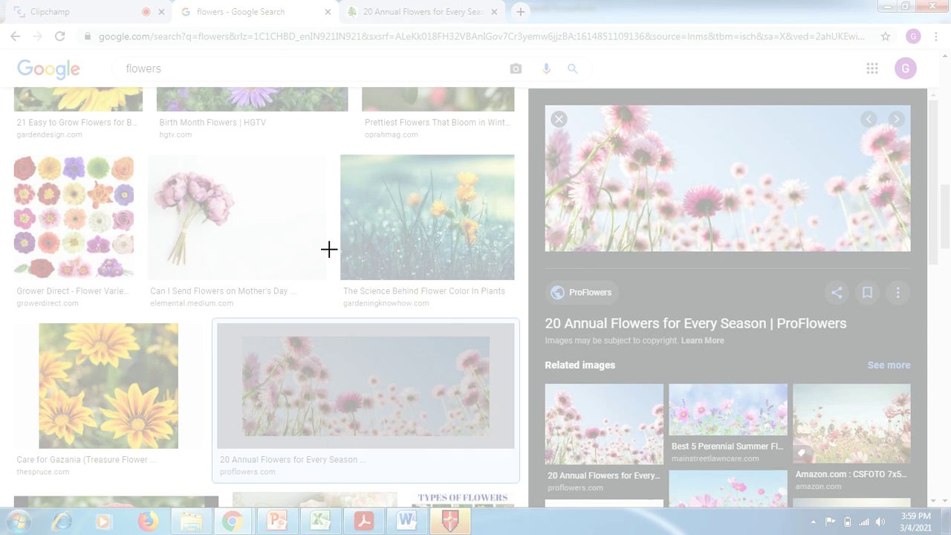
drag(342, 154, 514, 280)
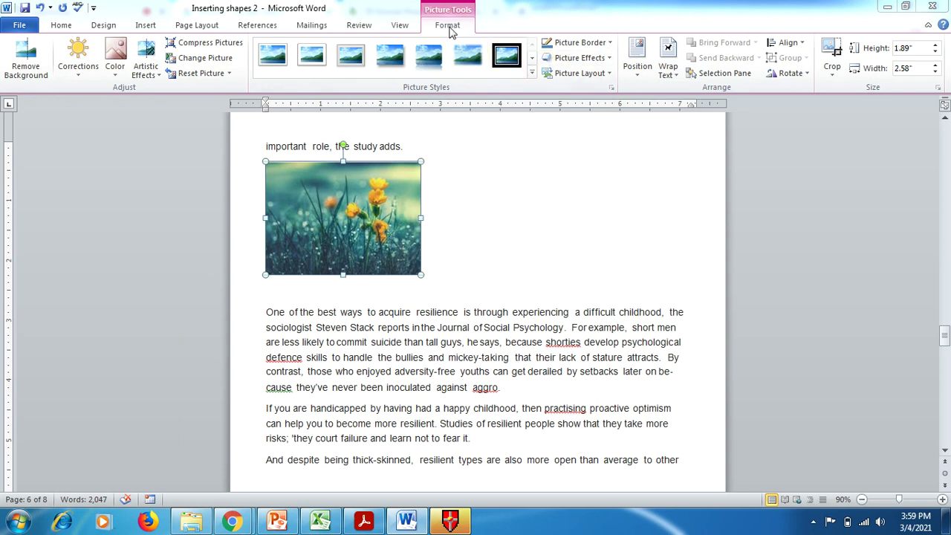
Step: Give the flower photo Square wrapping and move it down beside the 'If you are handicapped' paragraph
click(669, 61)
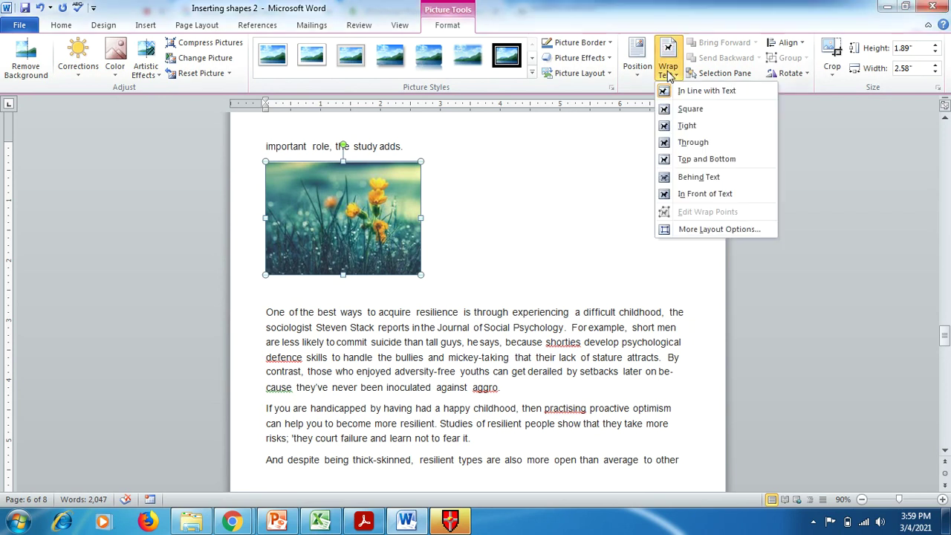
click(686, 109)
drag(369, 216, 370, 330)
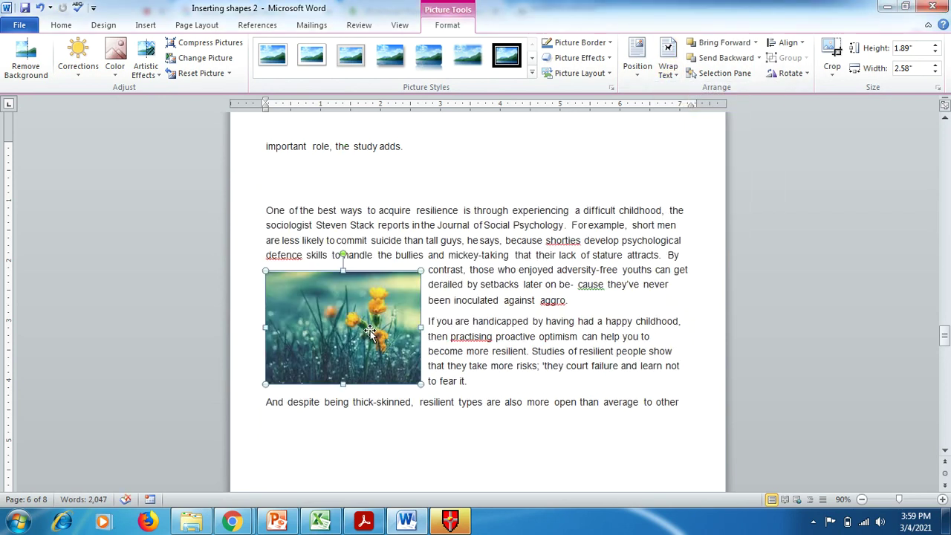
click(580, 303)
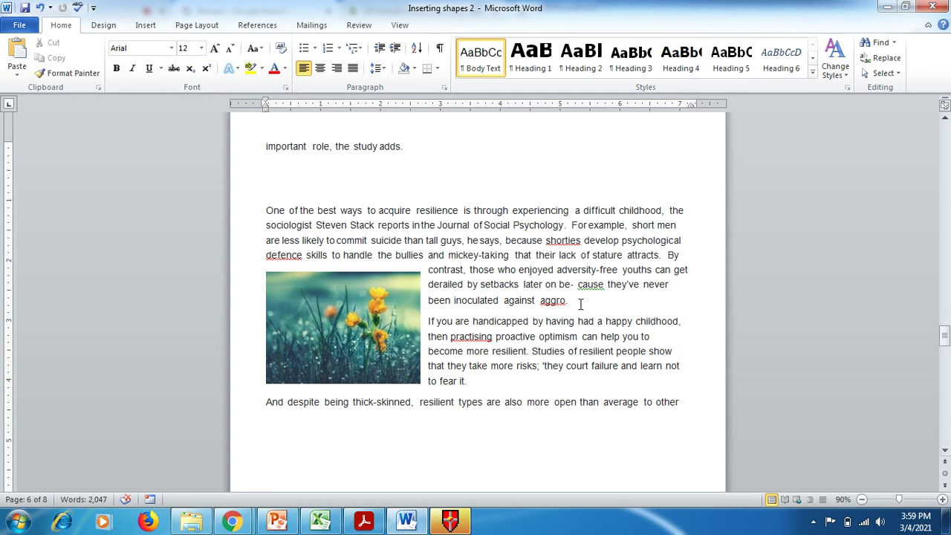
click(289, 521)
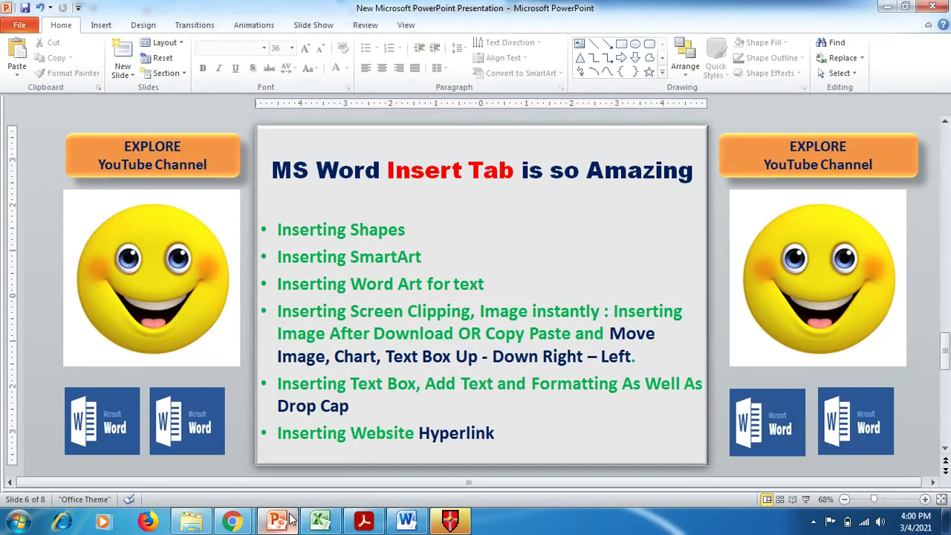
click(407, 522)
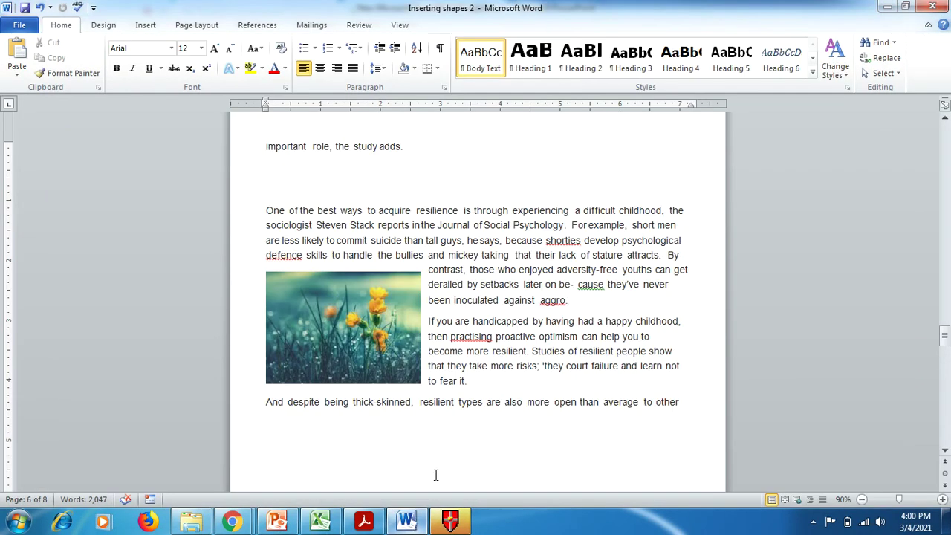
Step: Add two blank lines after 'to fear it.' and insert a Braces Quote 2 text box
click(482, 384)
key(Return)
key(Return)
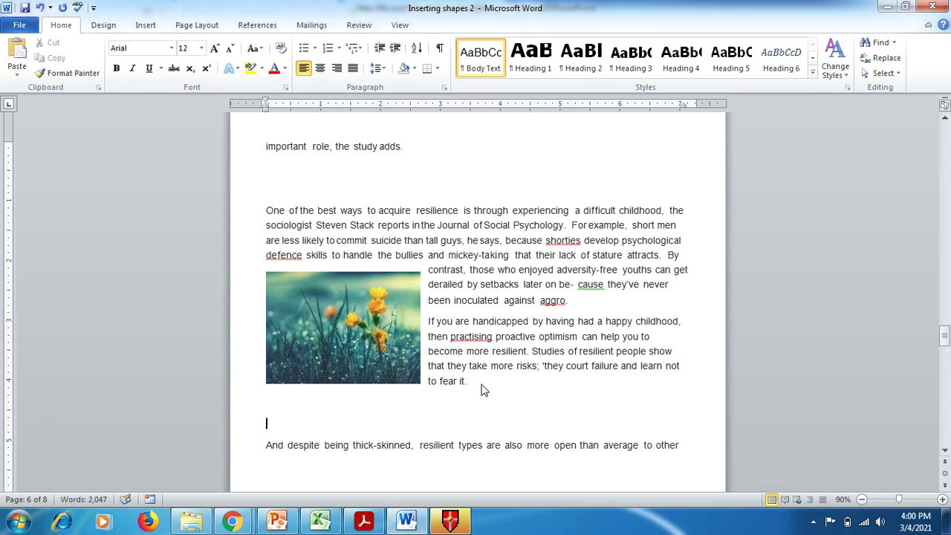
click(146, 25)
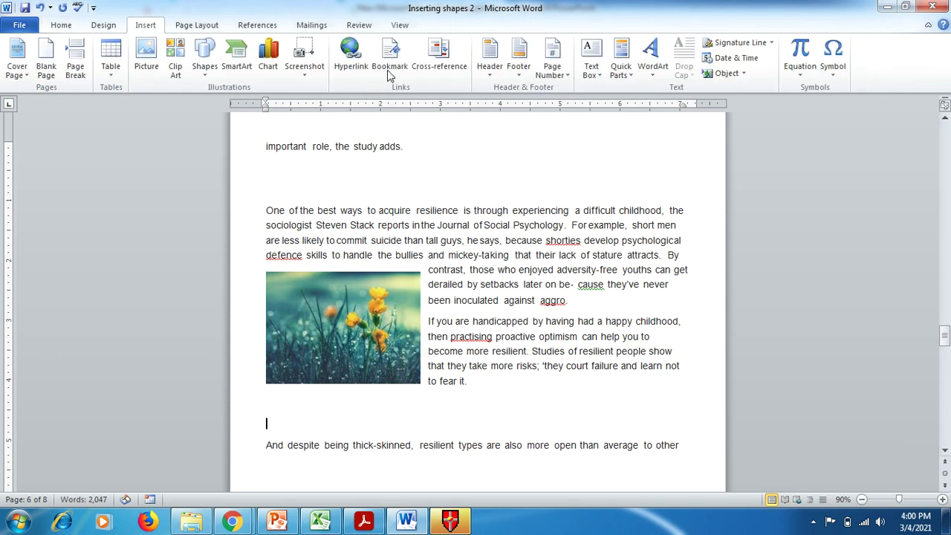
click(593, 69)
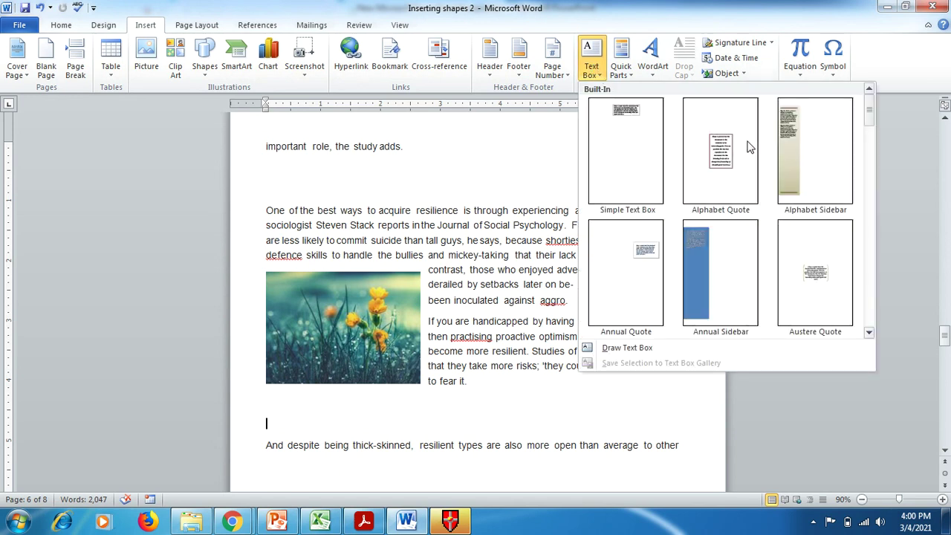
scroll(874, 125, down, 3)
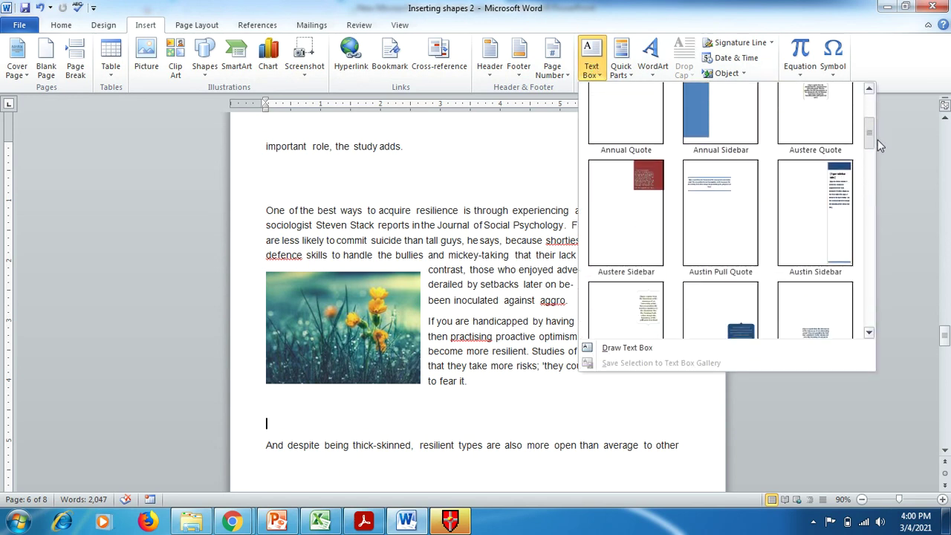
scroll(873, 158, down, 3)
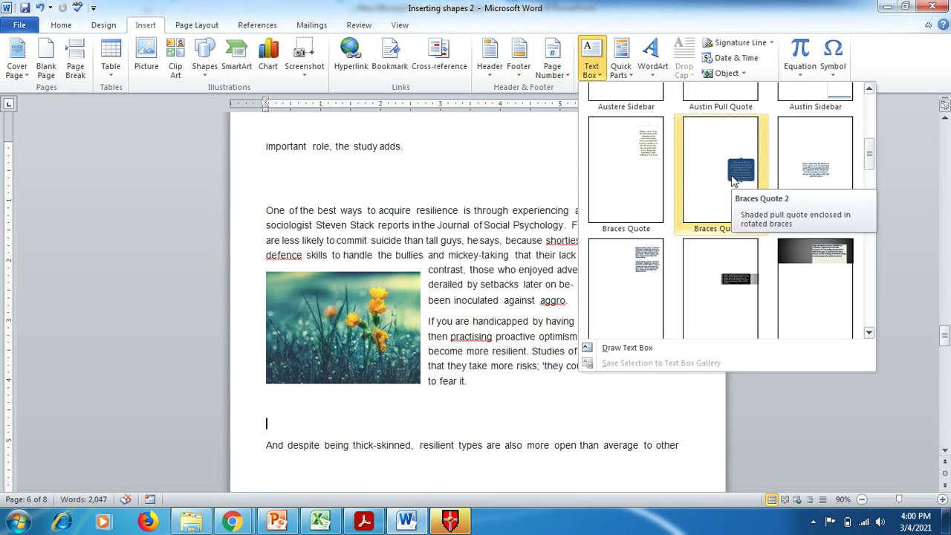
click(736, 152)
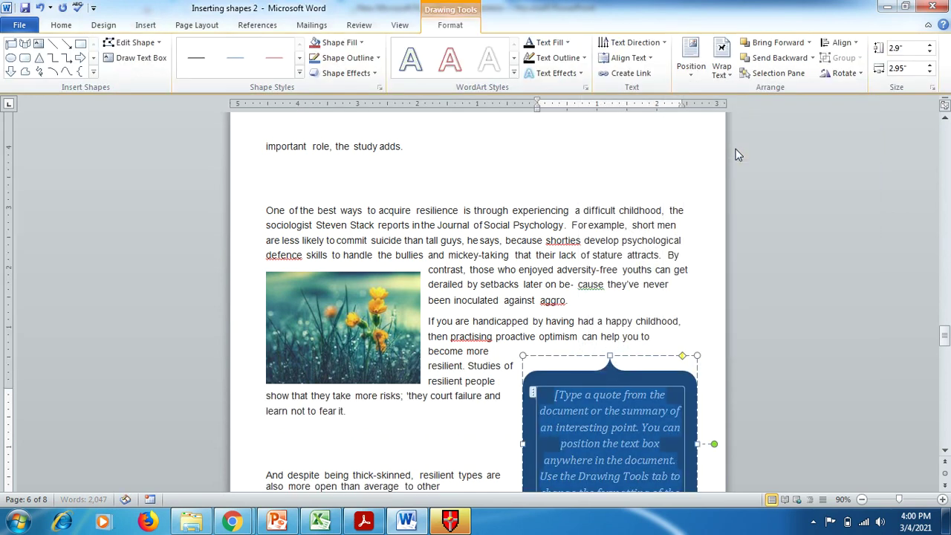
Step: Delete the box's placeholder quote text and select 'For example' in the body text
drag(946, 341, 947, 349)
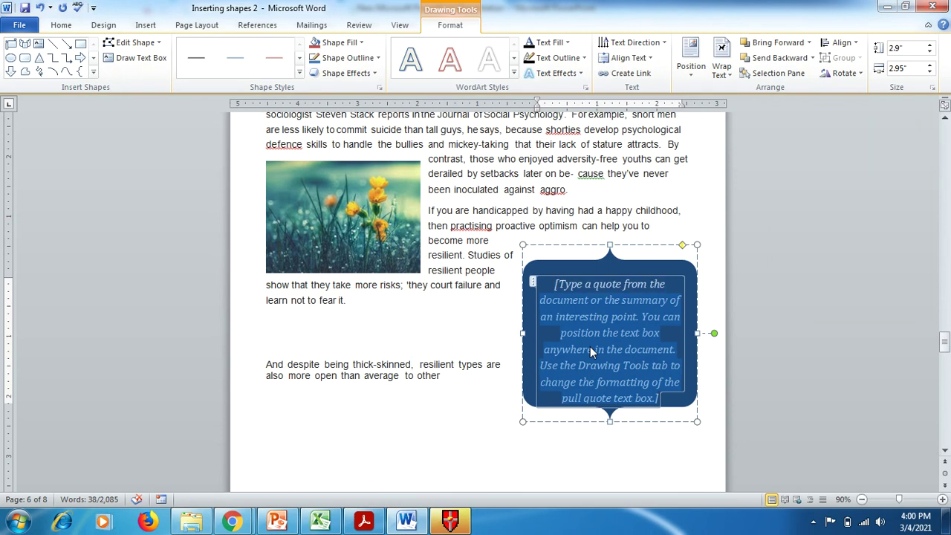
key(Delete)
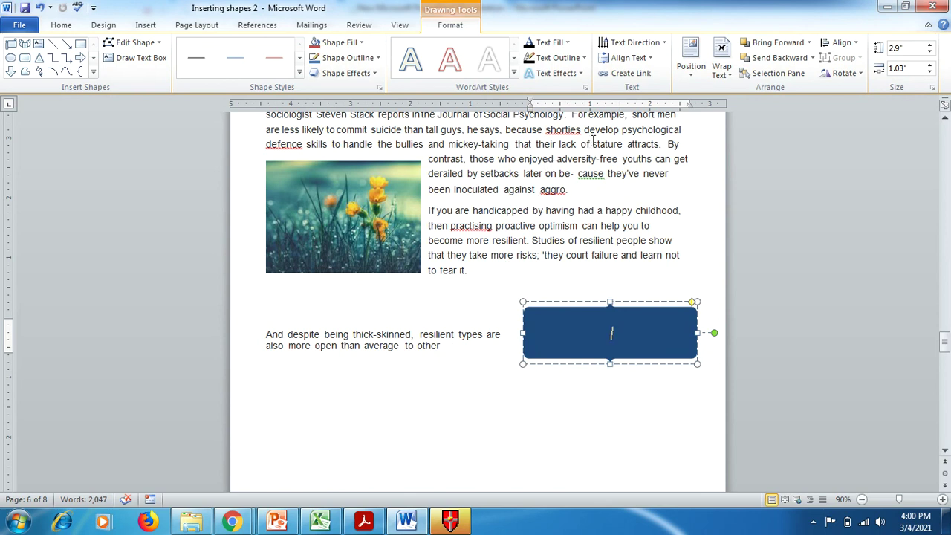
drag(945, 342, 945, 336)
drag(573, 175, 616, 195)
key(ctrl+c)
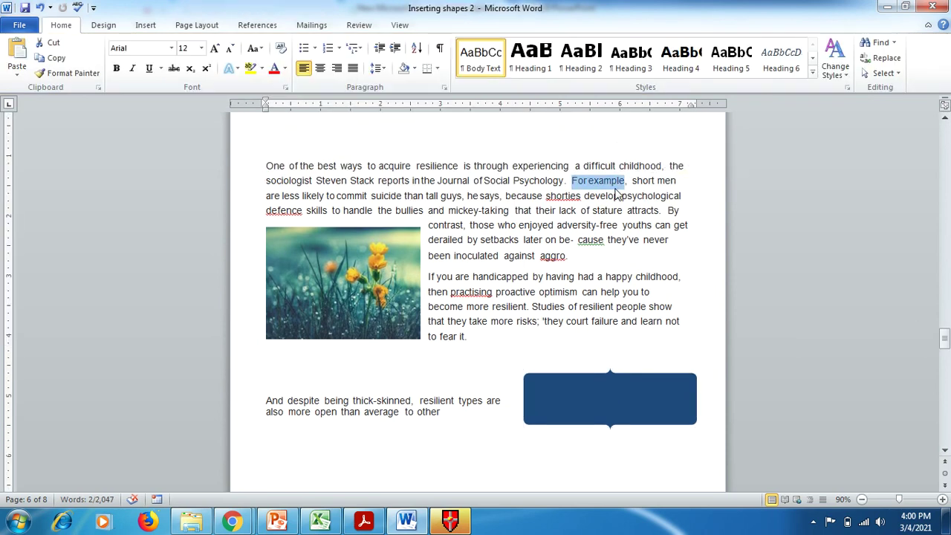
Step: Paste 'For example' into the blue box and make the text white
click(572, 406)
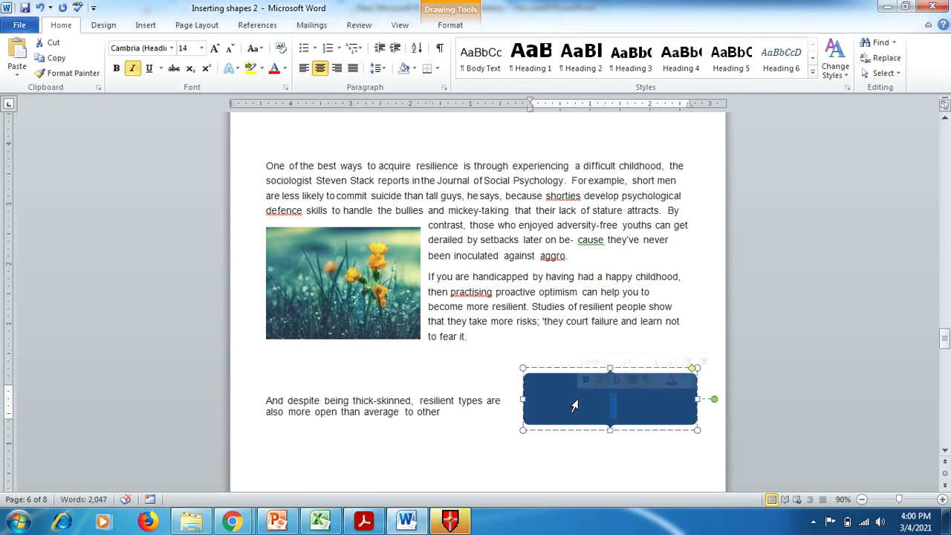
key(ctrl+v)
drag(637, 401, 595, 401)
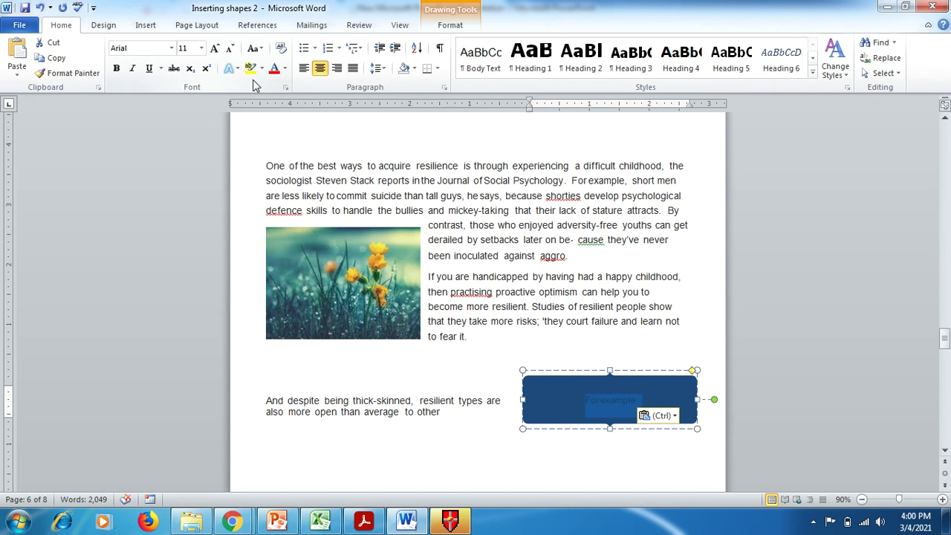
click(284, 69)
click(273, 110)
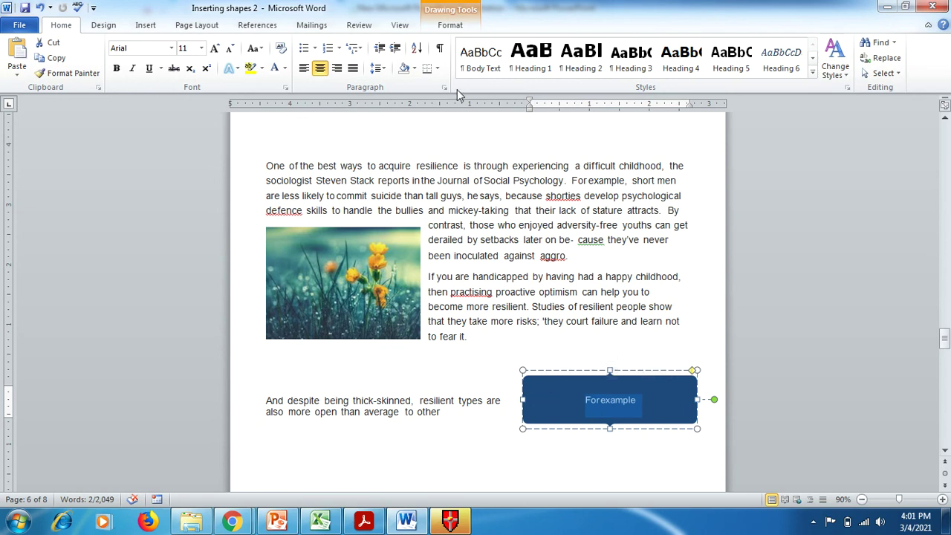
Step: Give the box Square wrapping and move it up beside the page's first paragraph
click(448, 27)
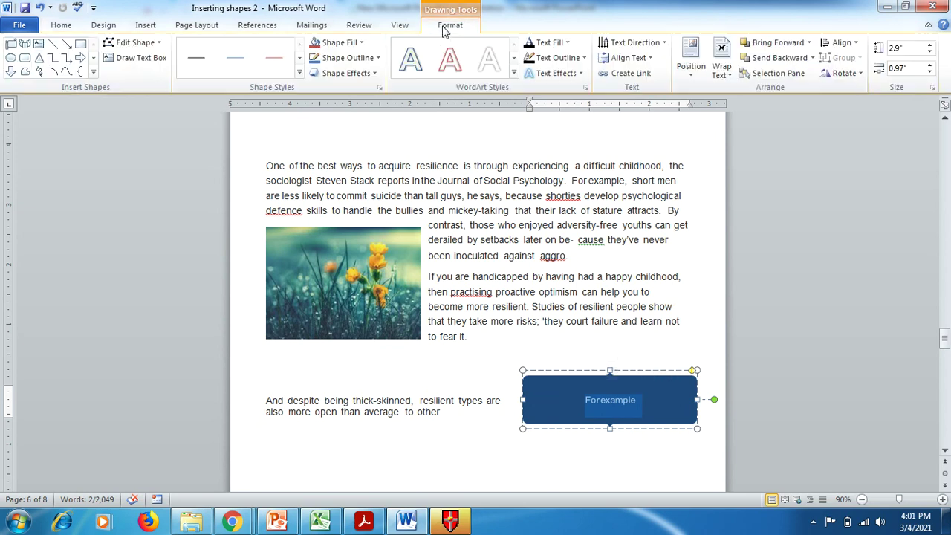
click(721, 74)
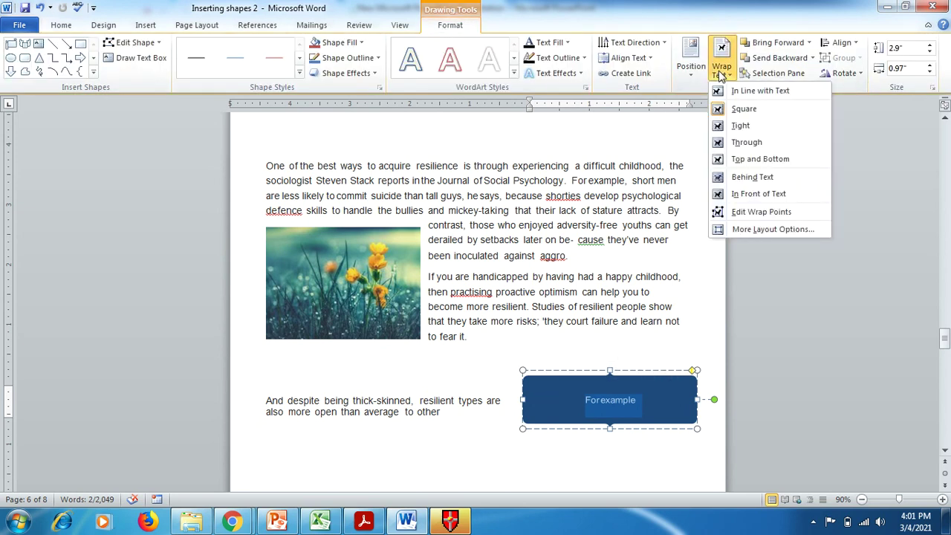
click(747, 110)
click(637, 369)
drag(636, 351, 627, 163)
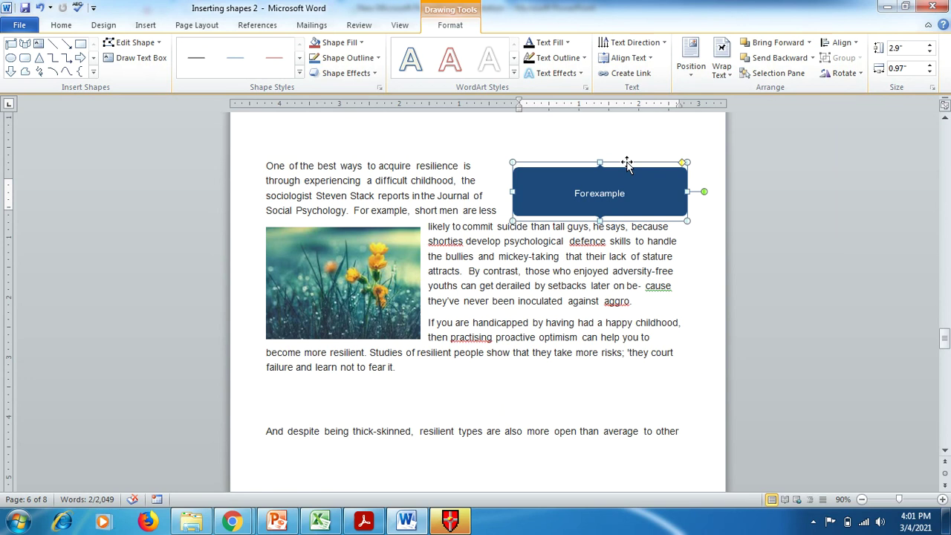
click(580, 254)
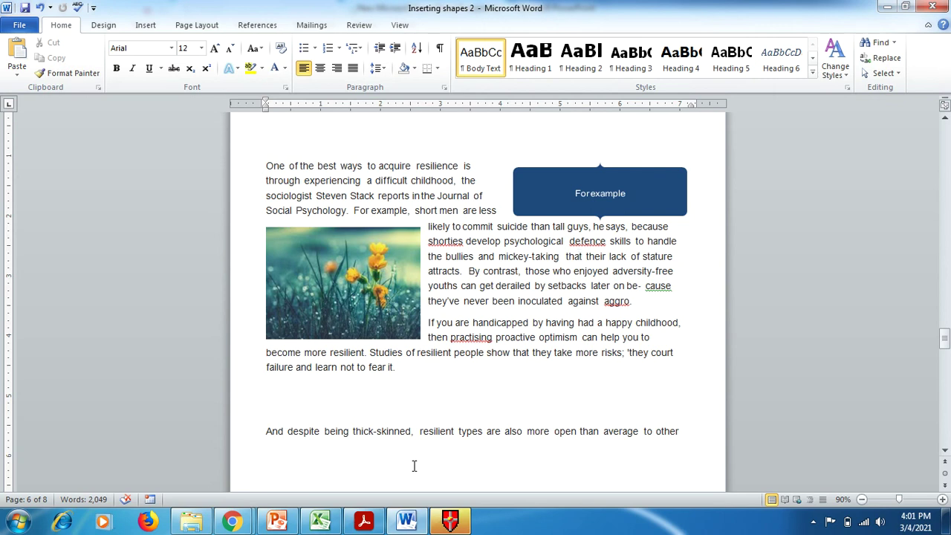
click(276, 523)
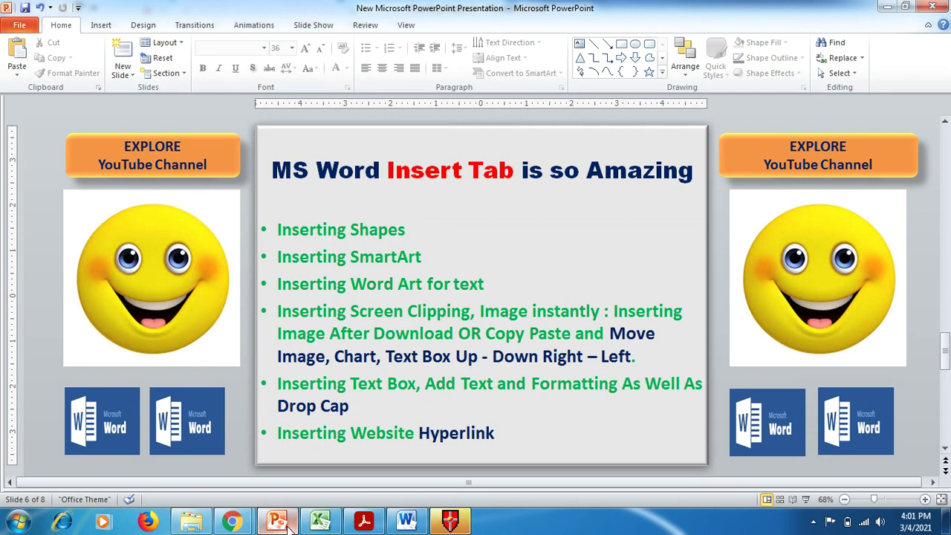
click(409, 524)
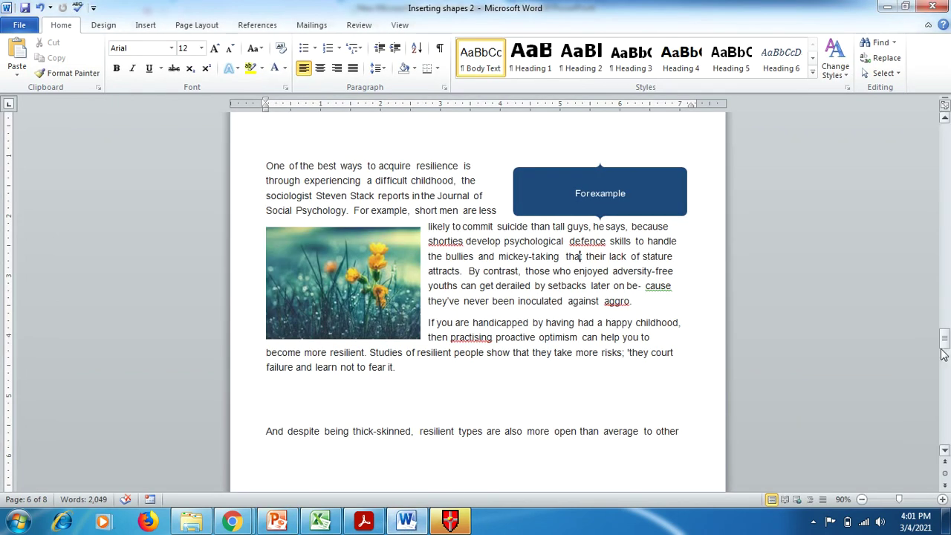
drag(946, 340, 947, 352)
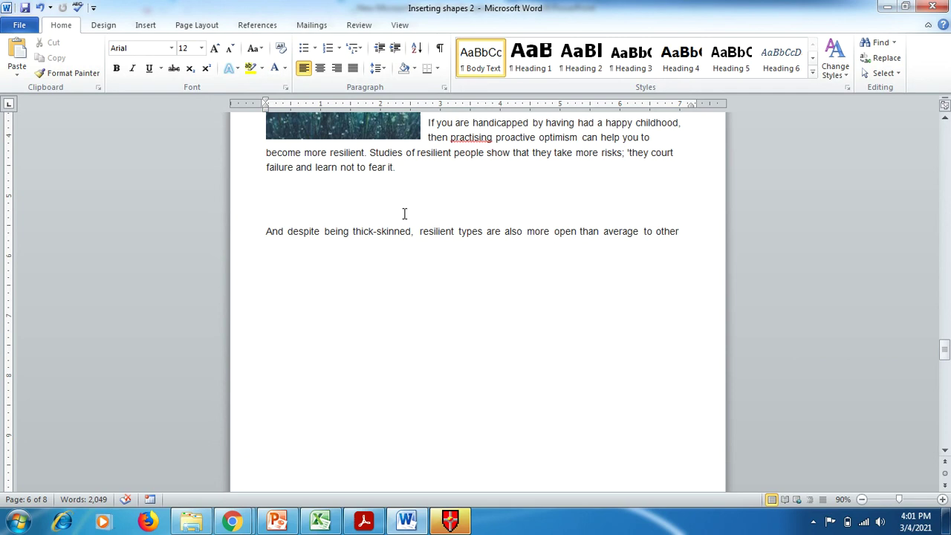
click(276, 201)
click(146, 25)
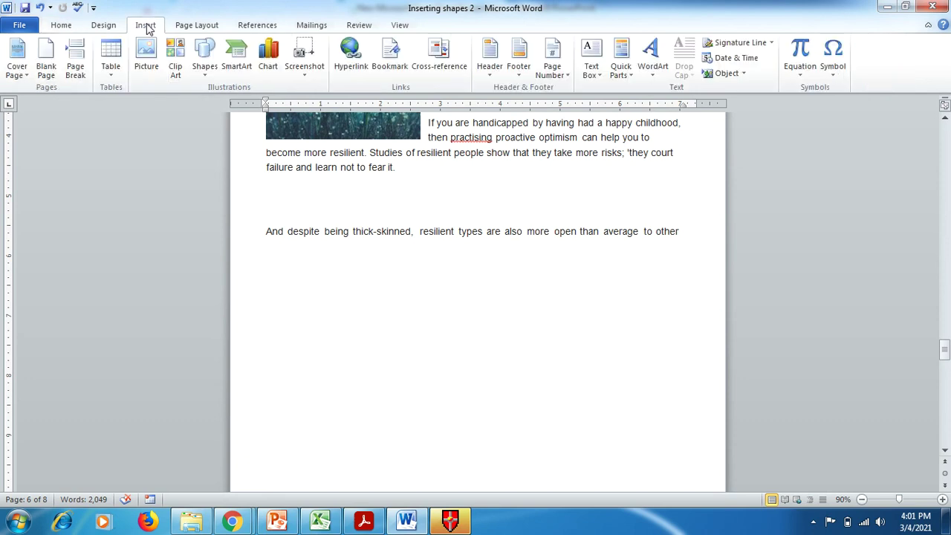
click(353, 64)
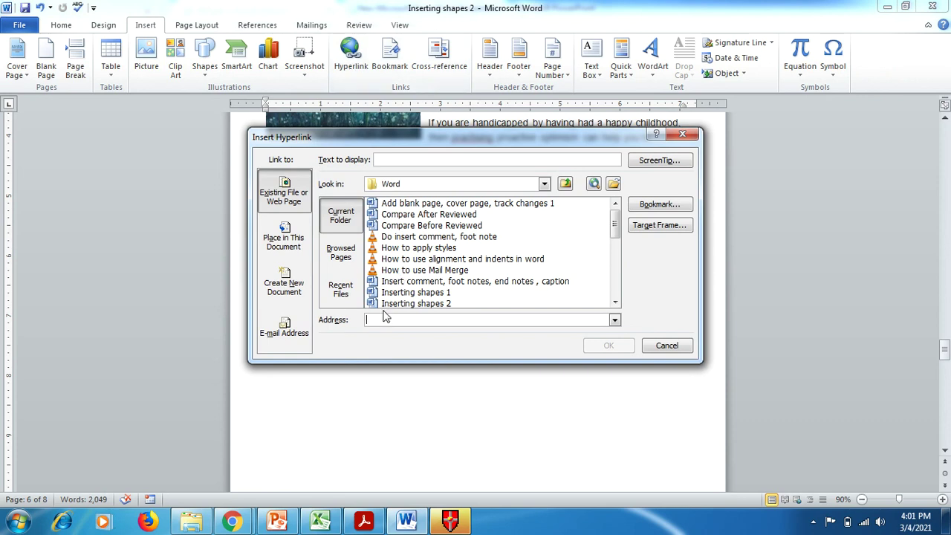
text(www.e)
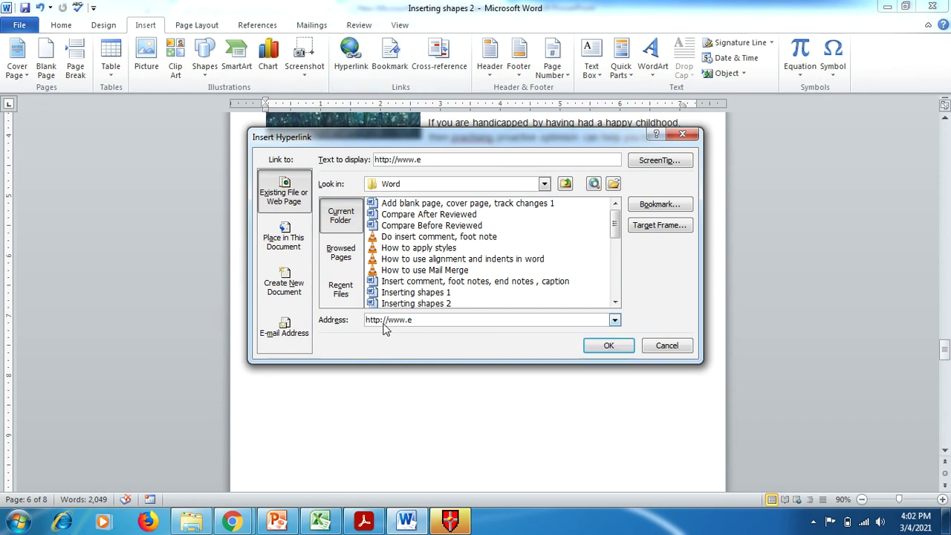
text(xplore.com)
click(605, 346)
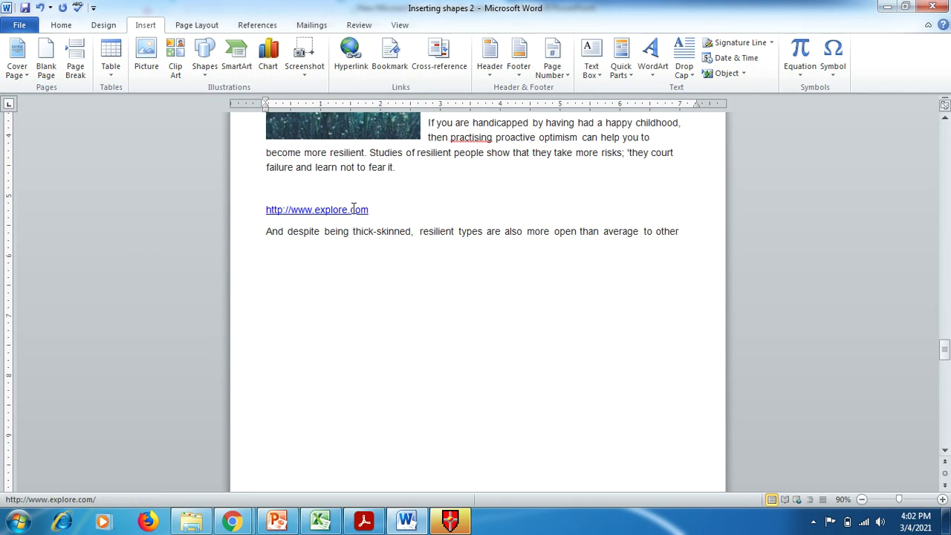
scroll(356, 212, up, 2)
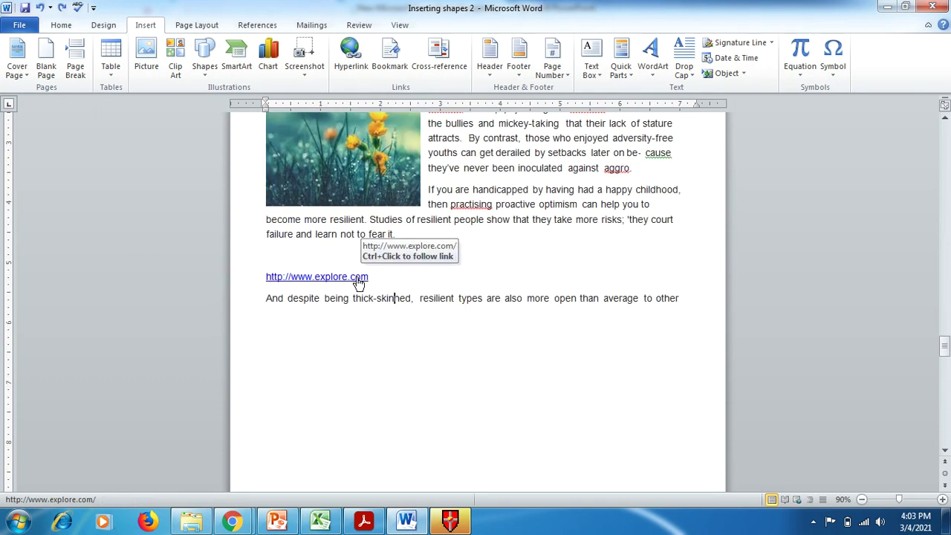
Step: Test the explore.com link, dismiss the error, remove the hyperlink, and switch to PowerPoint
ctrl+click(359, 278)
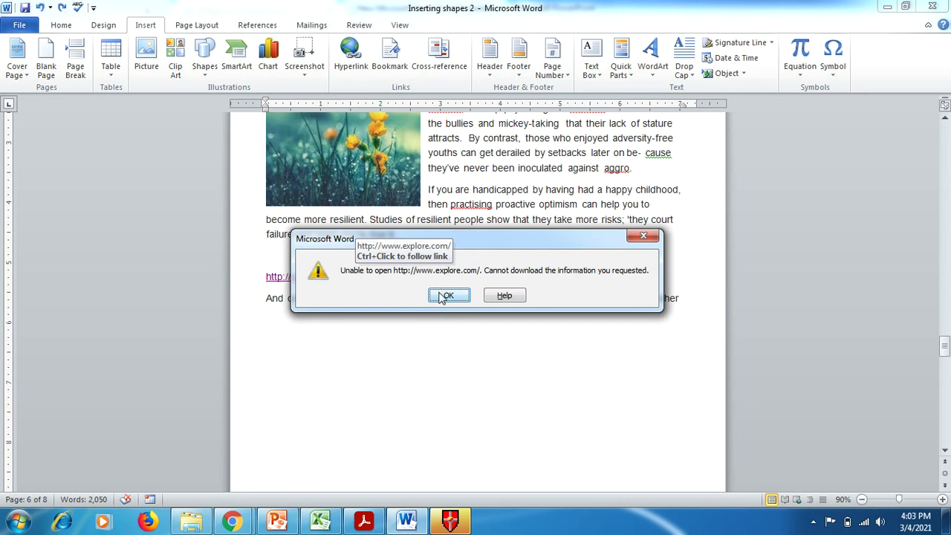
click(444, 292)
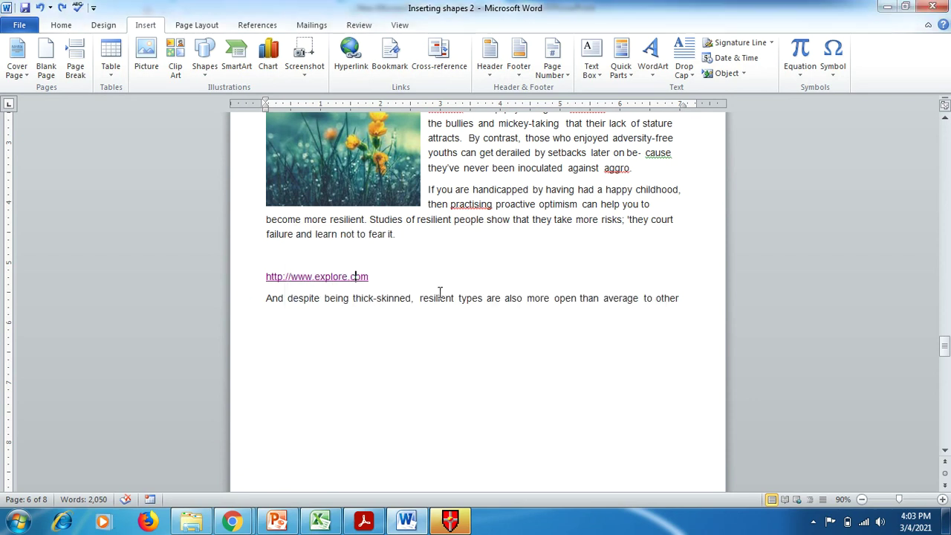
right_click(355, 280)
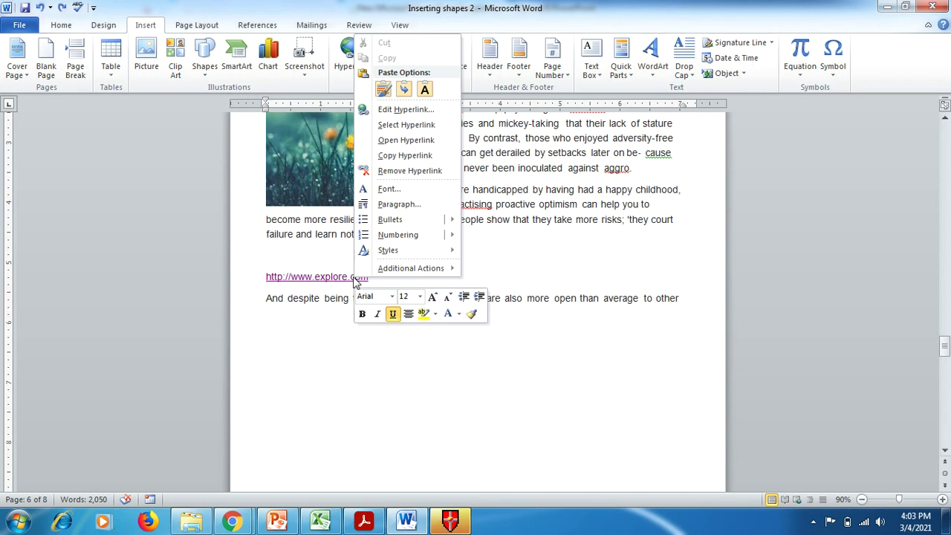
click(450, 177)
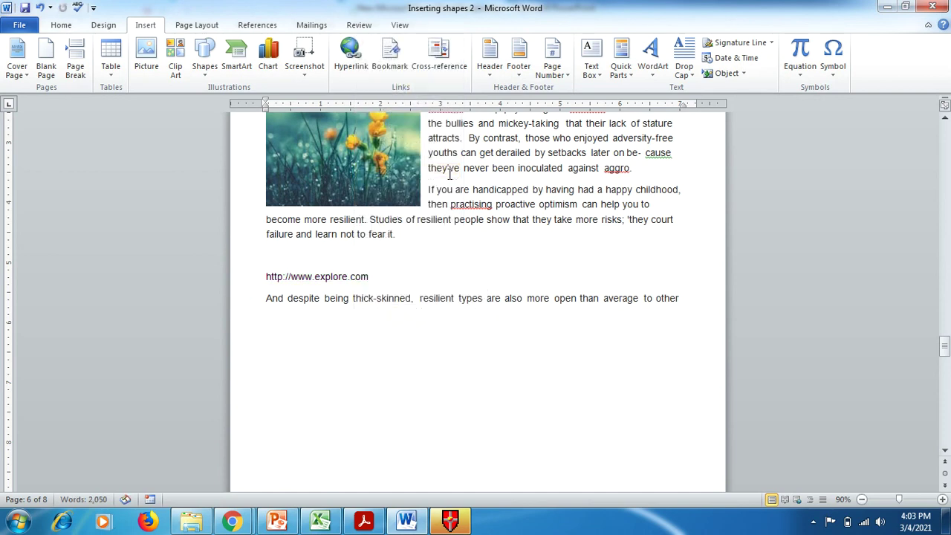
click(277, 520)
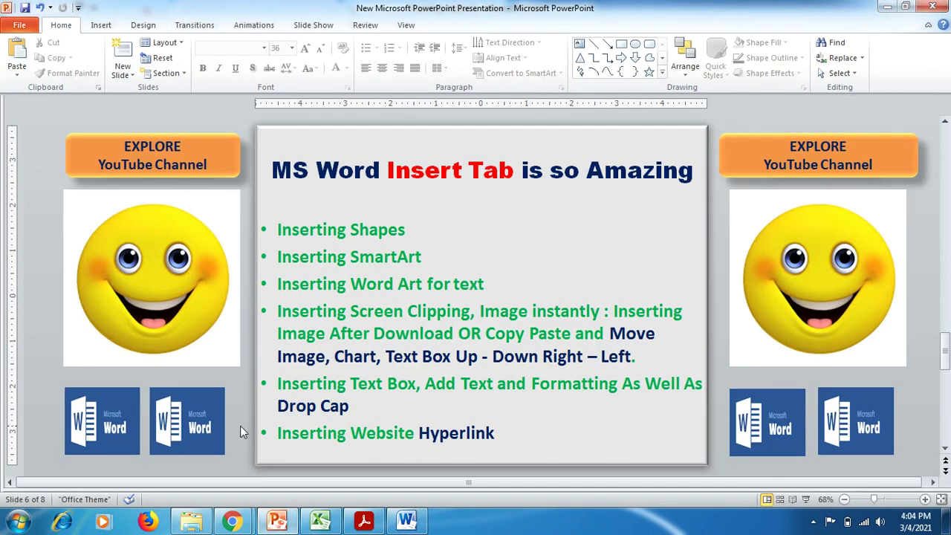